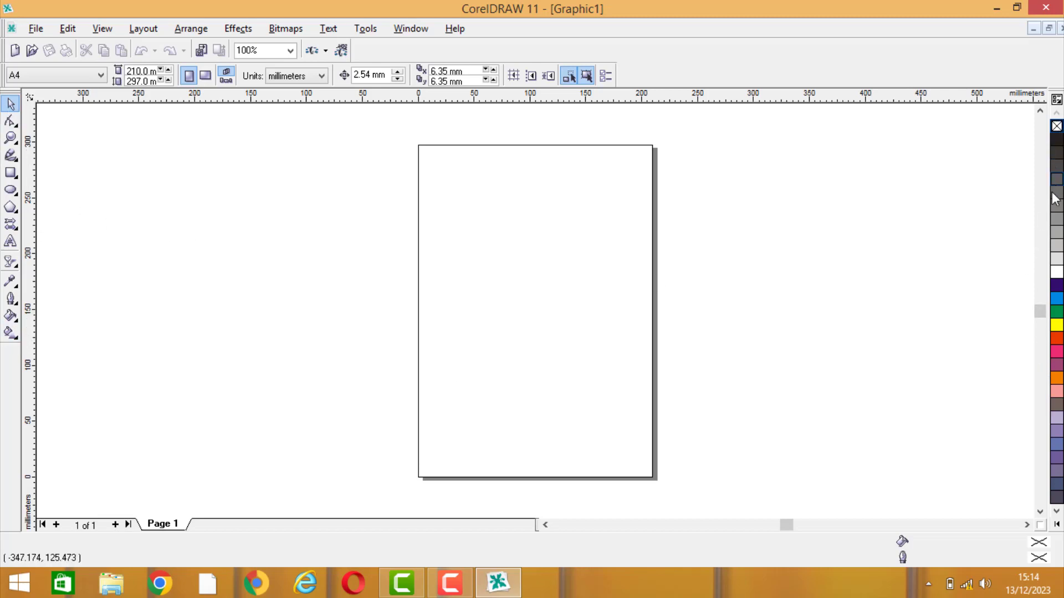
{"action": "left_click", "coordinate": [1057, 524]}
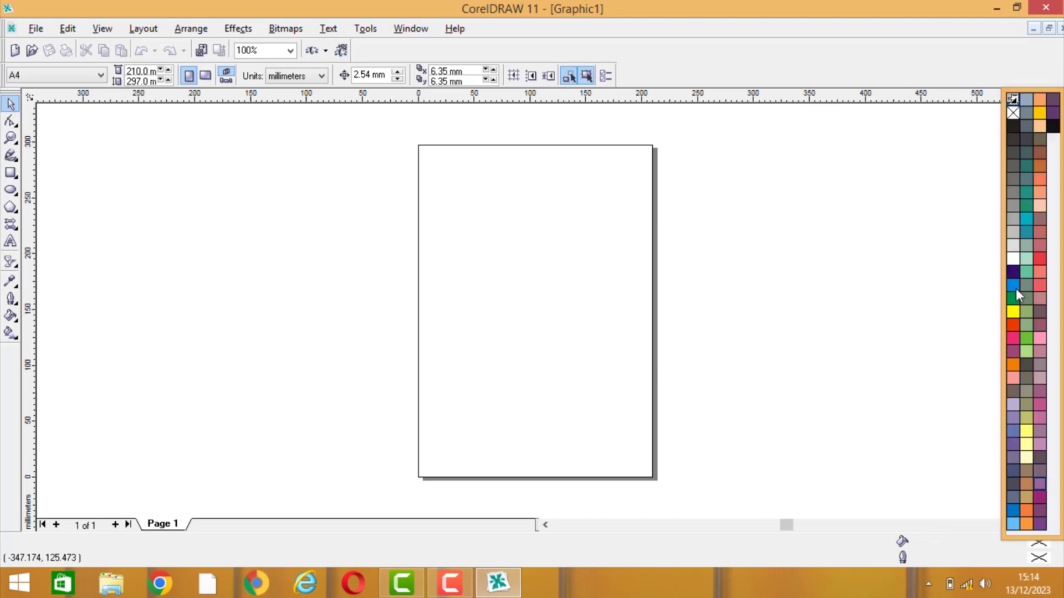
{"action": "left_click", "coordinate": [137, 164]}
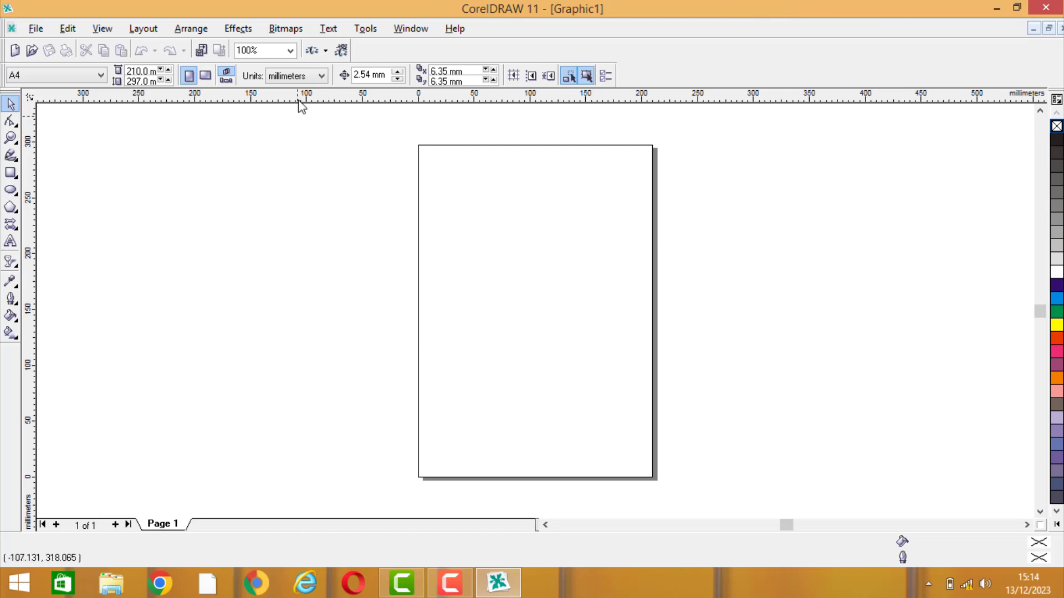
Step: Set the drawing units to pixels and draw a rectangle about 2695 by 2135 px overlapping the page's left edge
{"action": "left_click", "coordinate": [304, 76]}
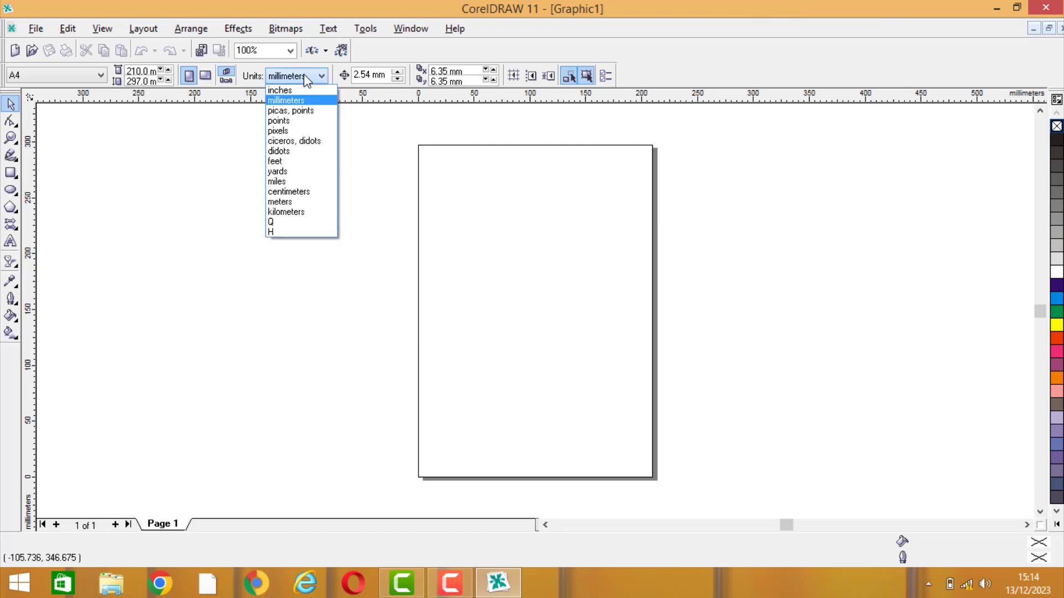
{"action": "left_click", "coordinate": [279, 130]}
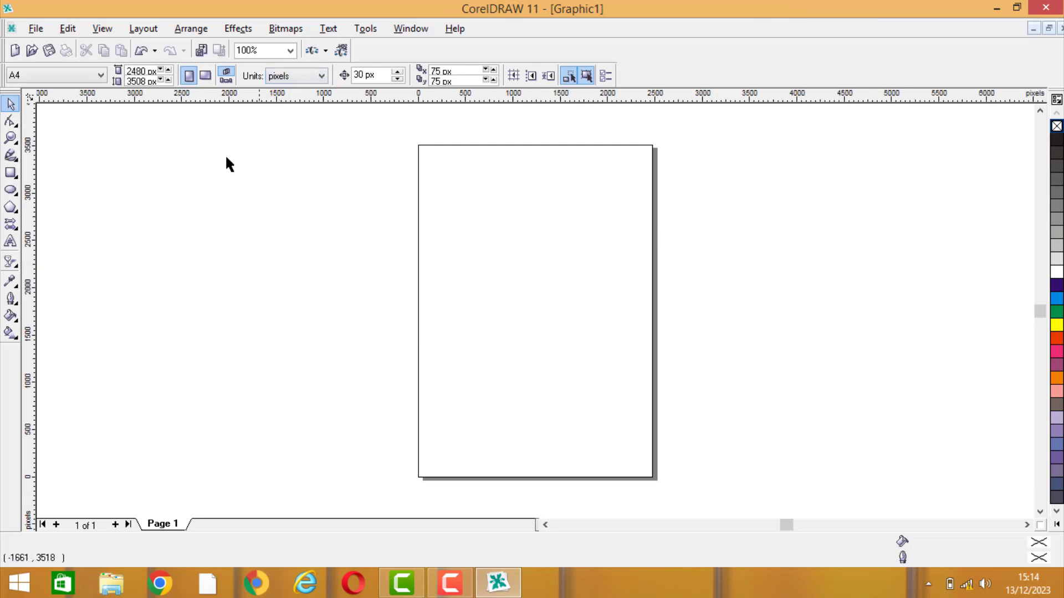
{"action": "left_click", "coordinate": [12, 175]}
{"action": "left_click_drag", "start_coordinate": [204, 157], "coordinate": [460, 359]}
Step: Set the rectangle's width to 800 px and its height to 1200 px
{"action": "left_click", "coordinate": [127, 71]}
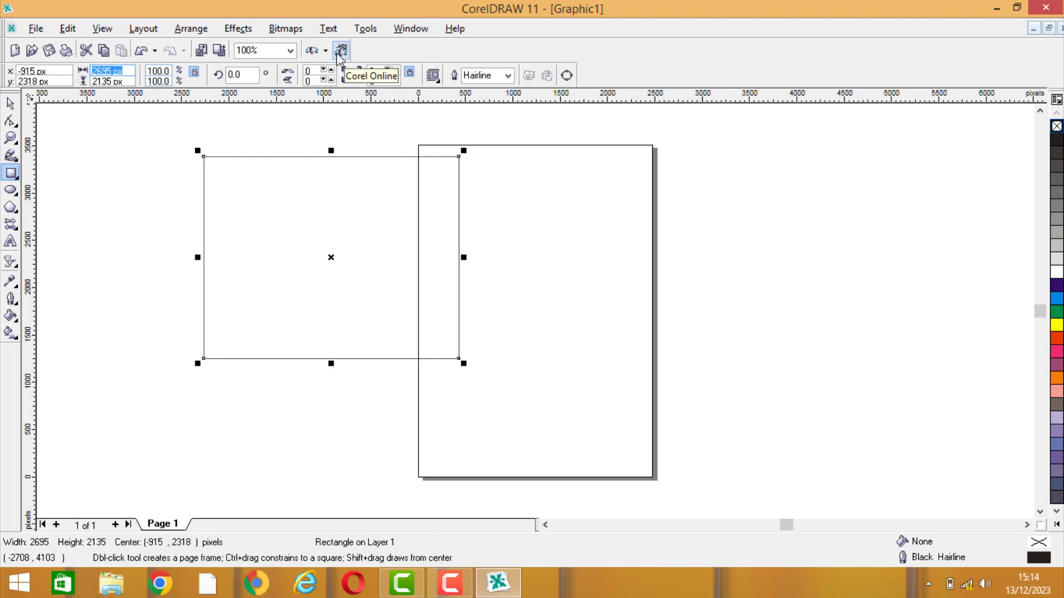
{"action": "type", "text": "800"}
{"action": "key", "text": "Tab"}
{"action": "type", "text": "1"}
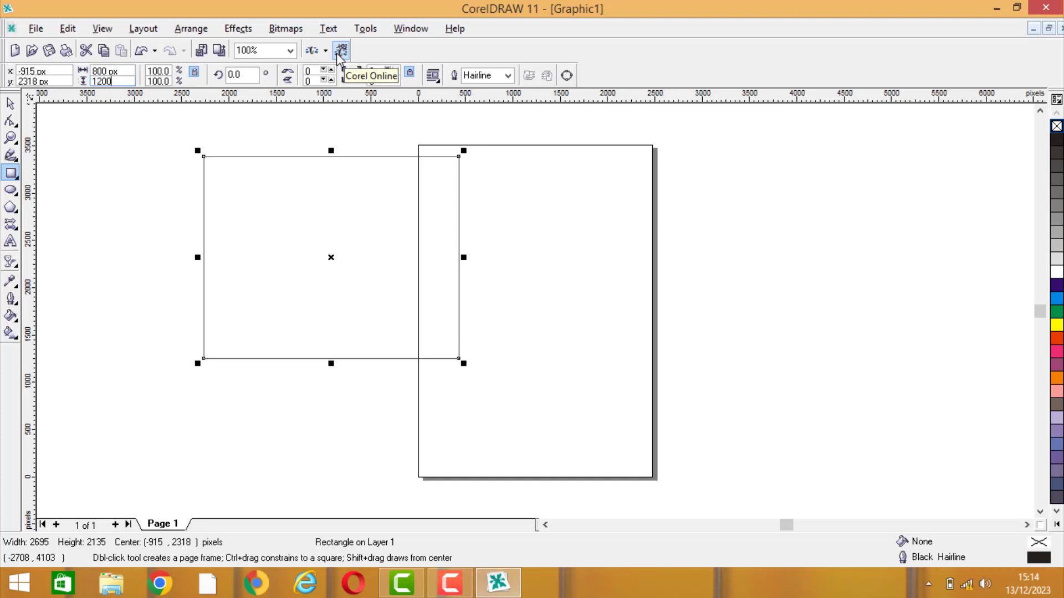
{"action": "key", "text": "Return"}
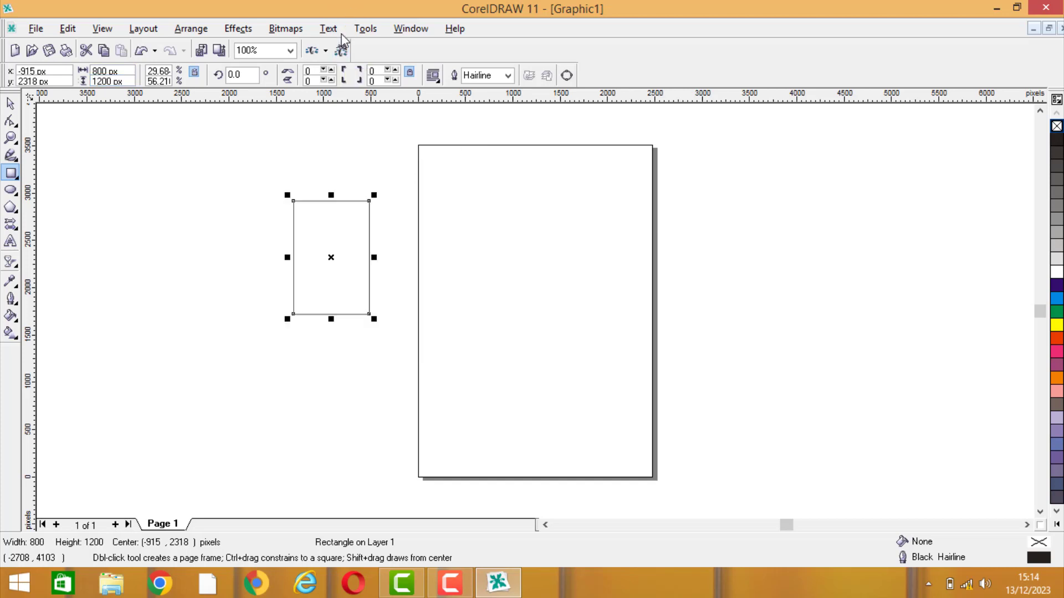
Step: Paste a copy of the rectangle in place and shorten it from its lower edge to about 239 px high
{"action": "scroll", "coordinate": [281, 154], "scroll_direction": "up", "scroll_amount": 3}
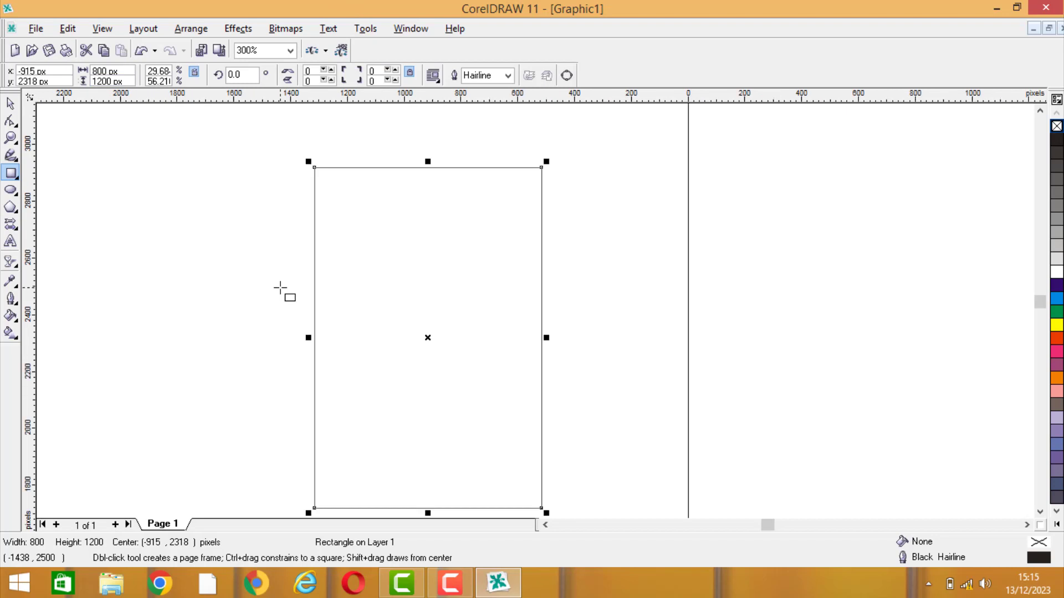
{"action": "left_click", "coordinate": [10, 104]}
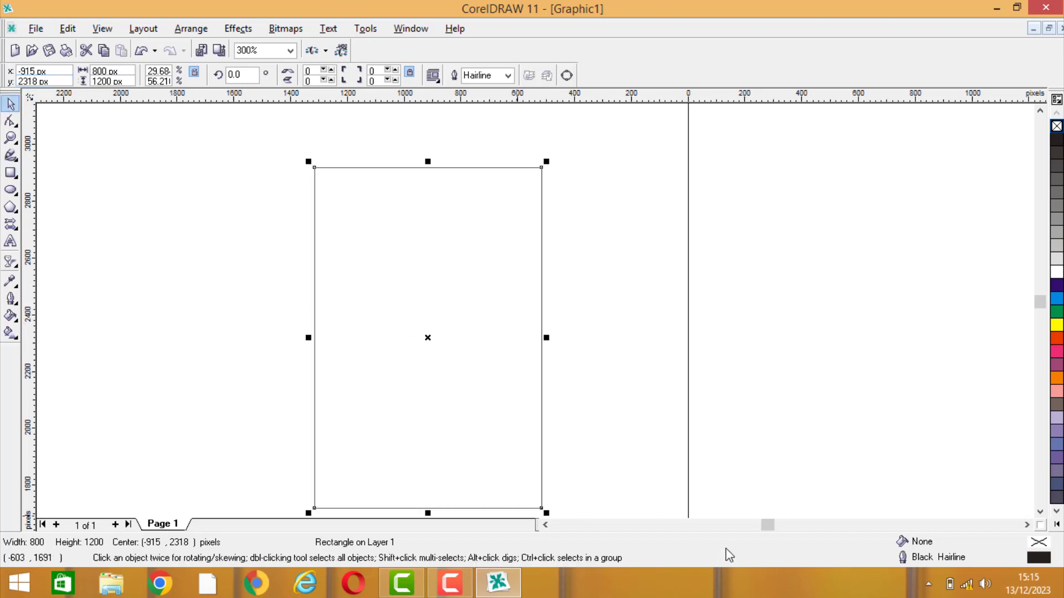
{"action": "left_click", "coordinate": [546, 524]}
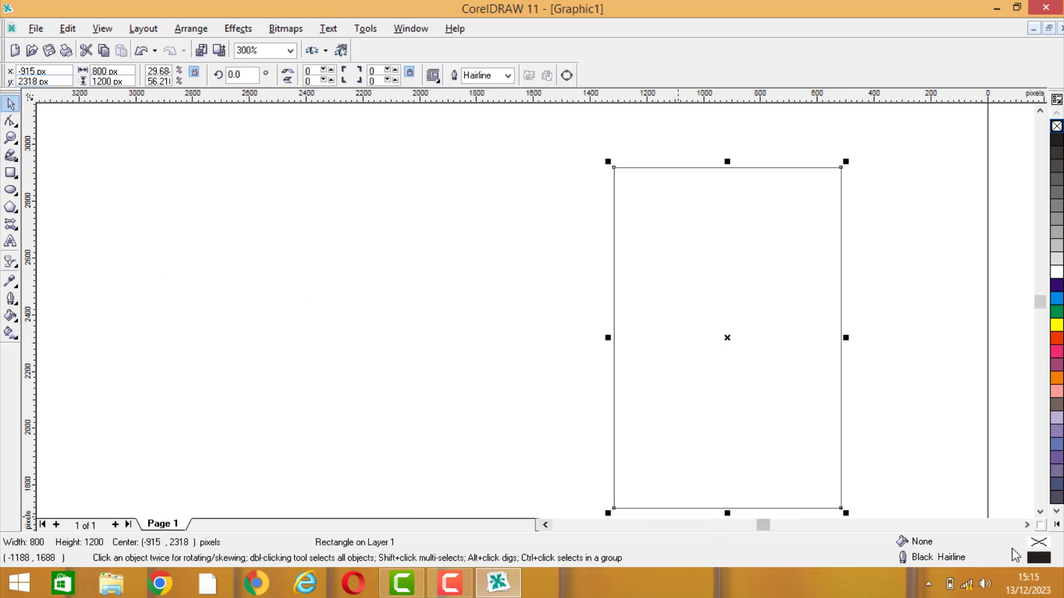
{"action": "left_click", "coordinate": [1026, 525]}
{"action": "left_click", "coordinate": [1040, 511]}
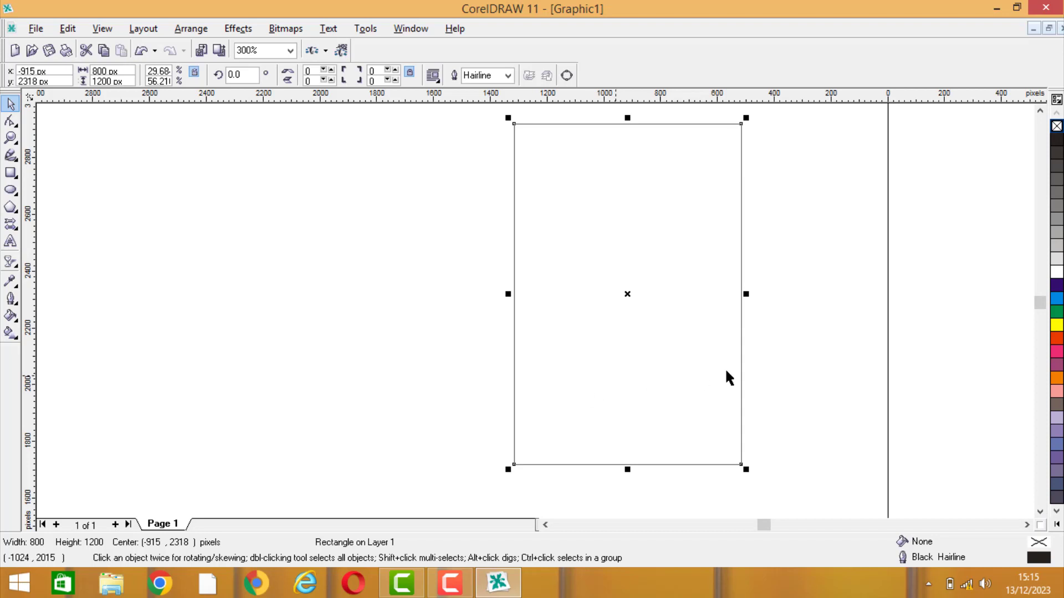
{"action": "left_click", "coordinate": [806, 361]}
{"action": "left_click", "coordinate": [695, 343]}
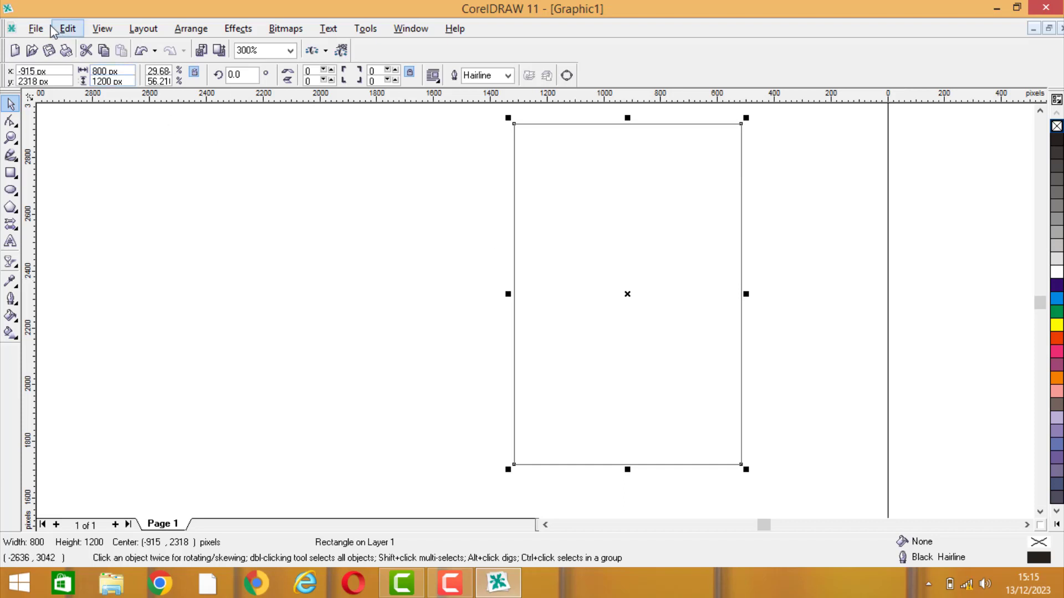
{"action": "left_click", "coordinate": [68, 28]}
{"action": "left_click", "coordinate": [92, 110]}
{"action": "left_click", "coordinate": [69, 28]}
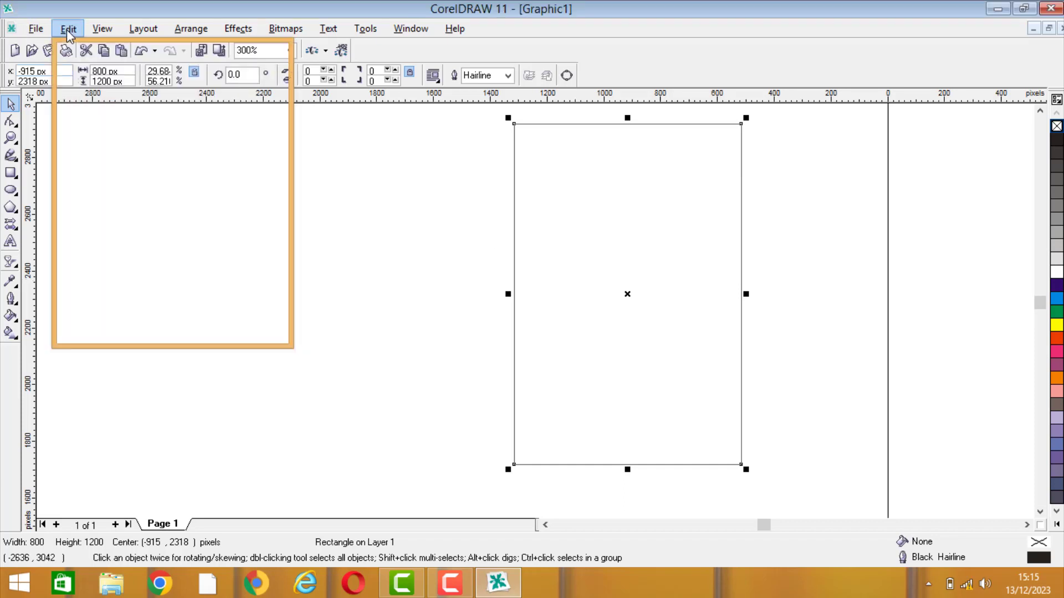
{"action": "left_click", "coordinate": [101, 131]}
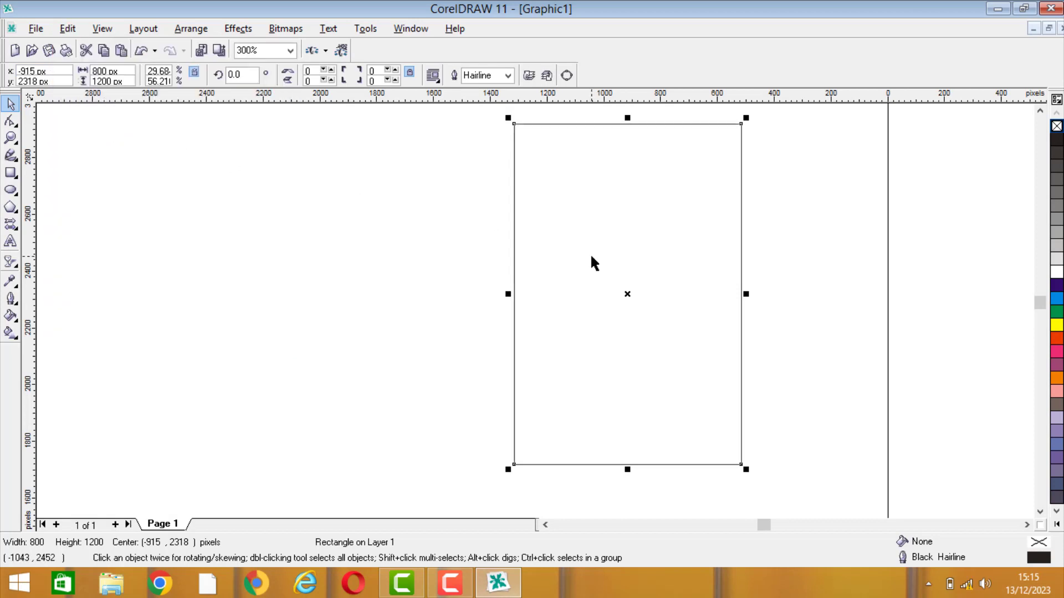
{"action": "left_click_drag", "start_coordinate": [627, 469], "coordinate": [627, 193]}
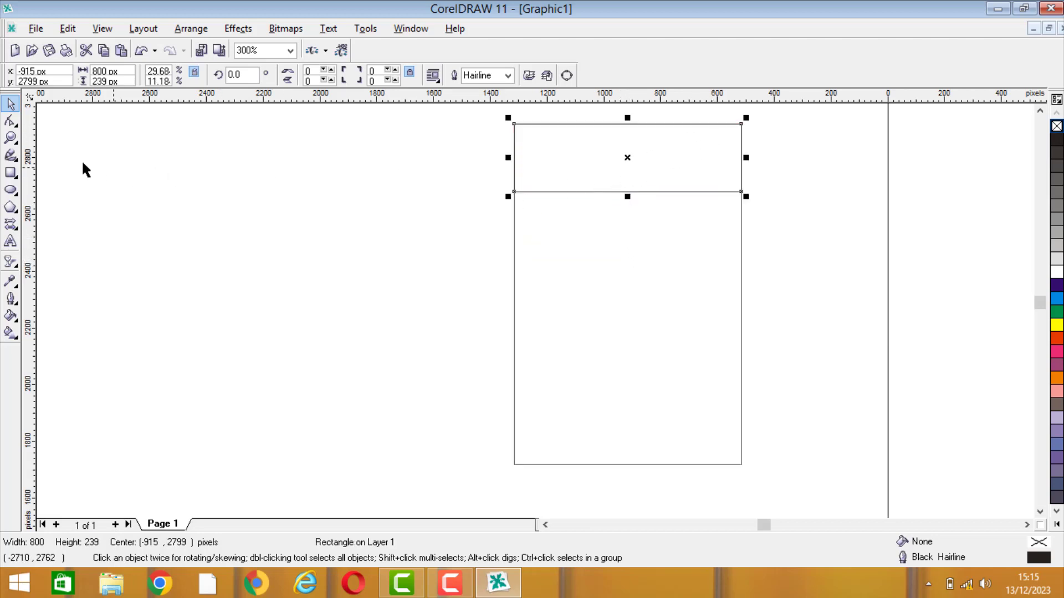
Step: Convert the short rectangle at the top of the card to curves for node editing
{"action": "left_click", "coordinate": [15, 126]}
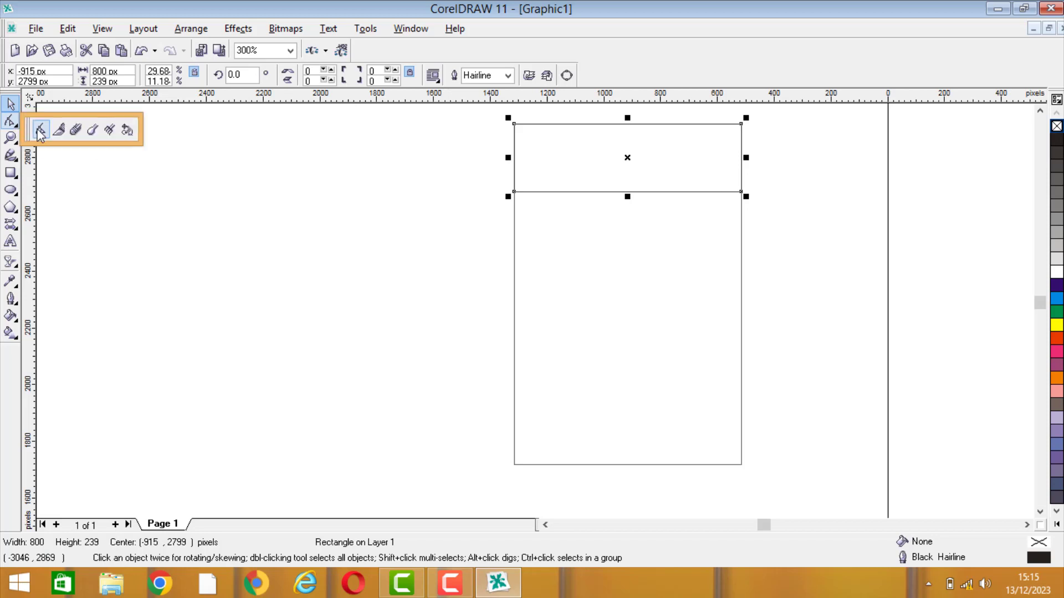
{"action": "left_click", "coordinate": [40, 130]}
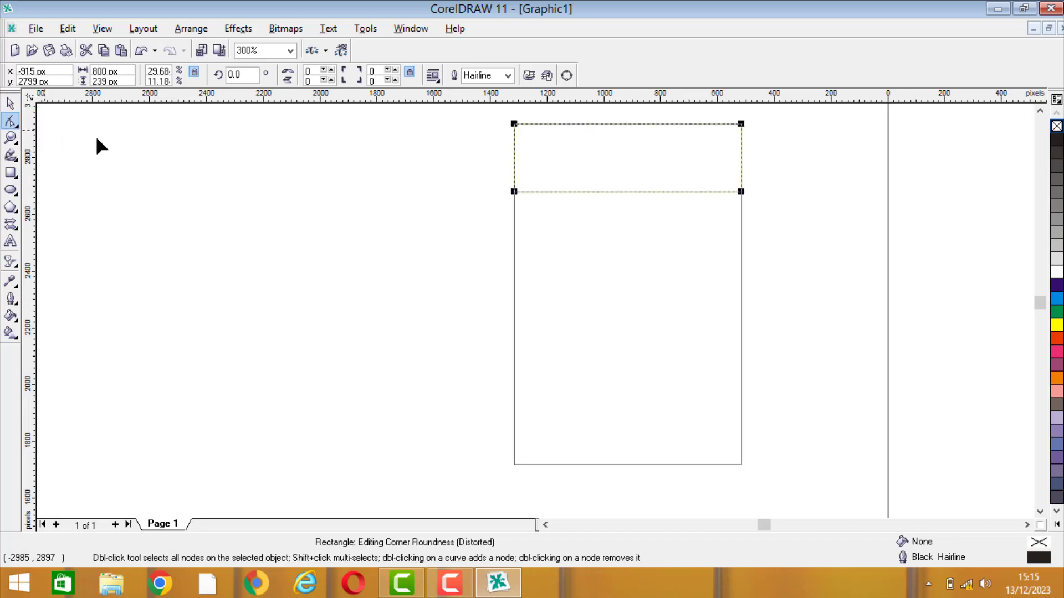
{"action": "right_click", "coordinate": [665, 167]}
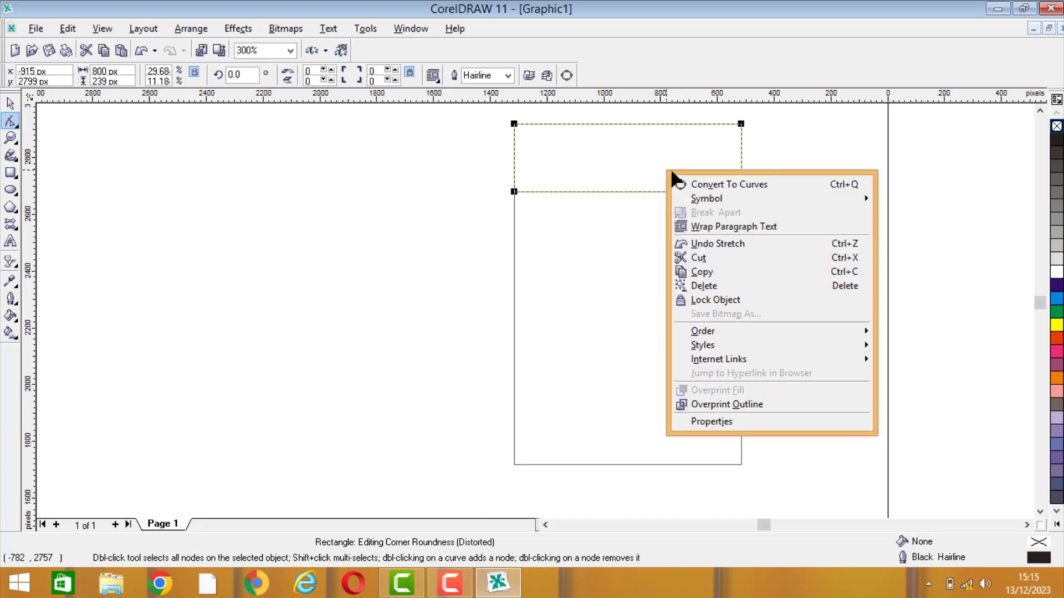
{"action": "left_click", "coordinate": [693, 184]}
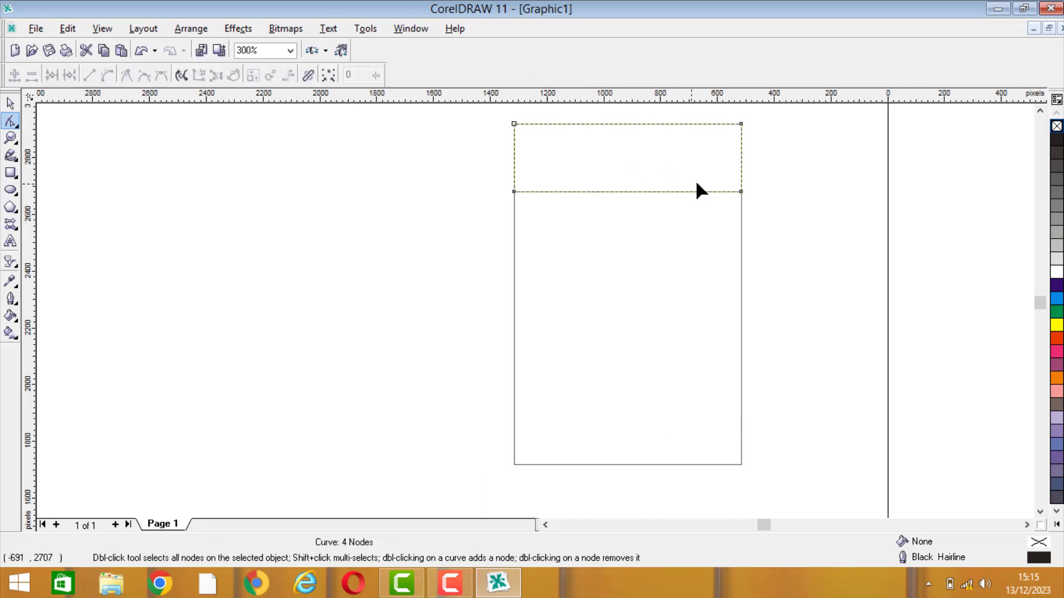
Step: Add a node on the short shape's upper edge near the right corner and delete both right corner nodes
{"action": "double_click", "coordinate": [725, 123]}
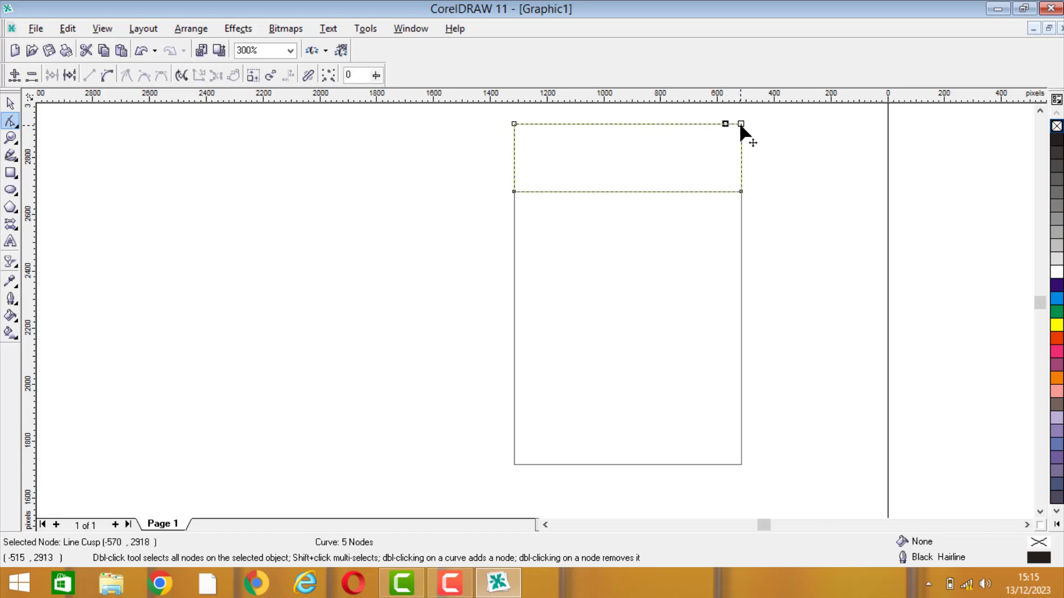
{"action": "double_click", "coordinate": [741, 124]}
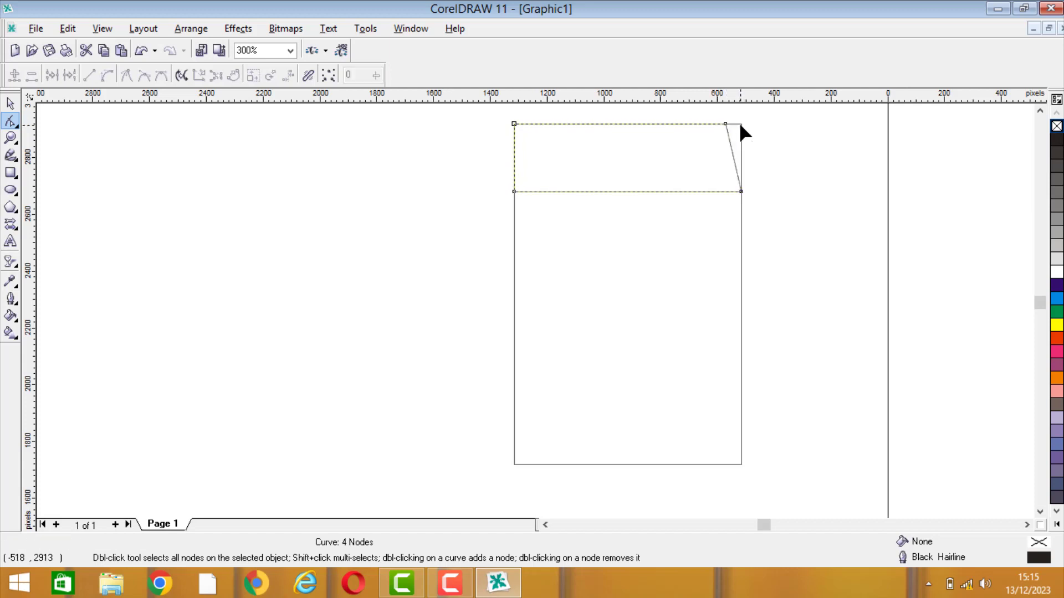
{"action": "double_click", "coordinate": [741, 191]}
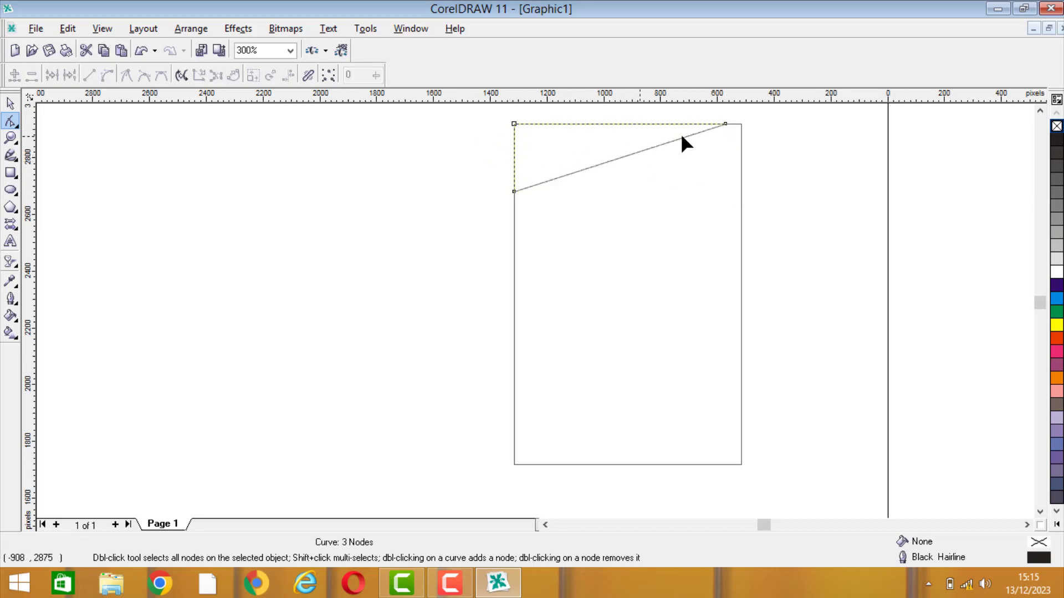
Step: Convert the triangle's slanted edge to a curve and bow it outward, down and to the right
{"action": "right_click", "coordinate": [628, 157]}
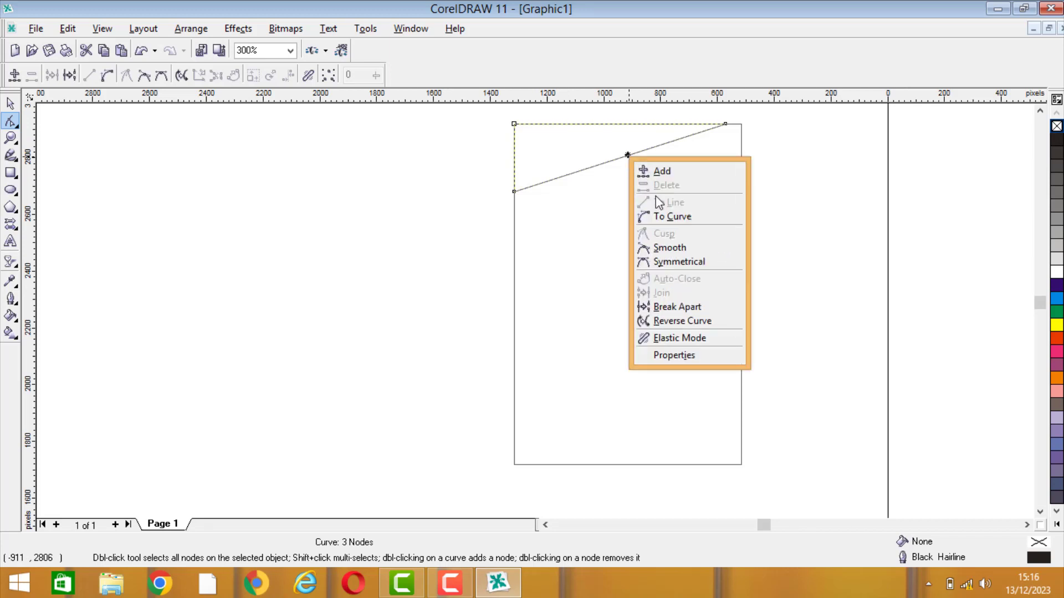
{"action": "left_click", "coordinate": [664, 217]}
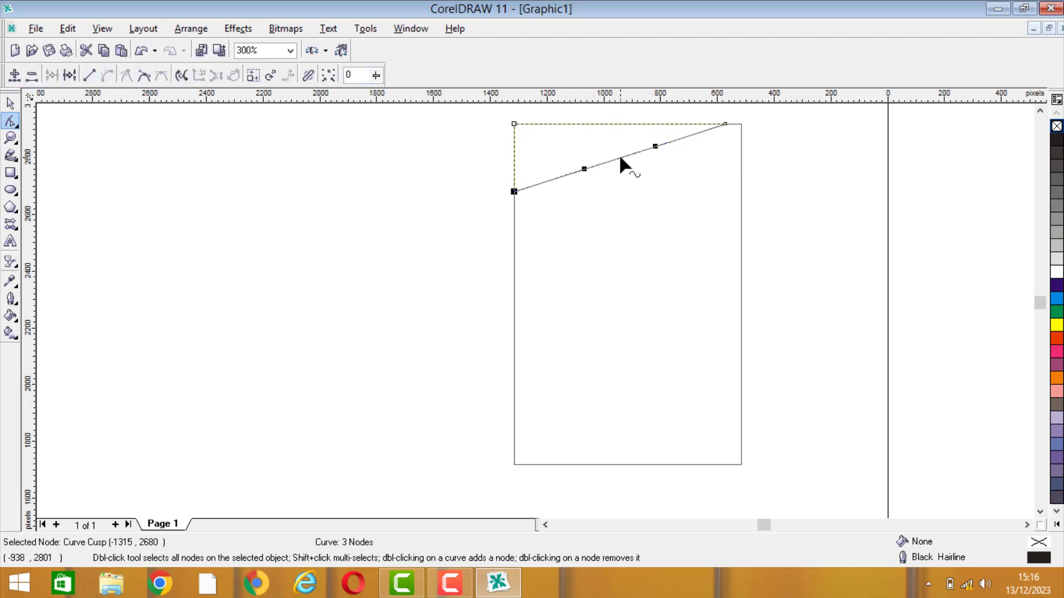
{"action": "left_click_drag", "start_coordinate": [620, 158], "coordinate": [638, 169]}
{"action": "left_click", "coordinate": [10, 103]}
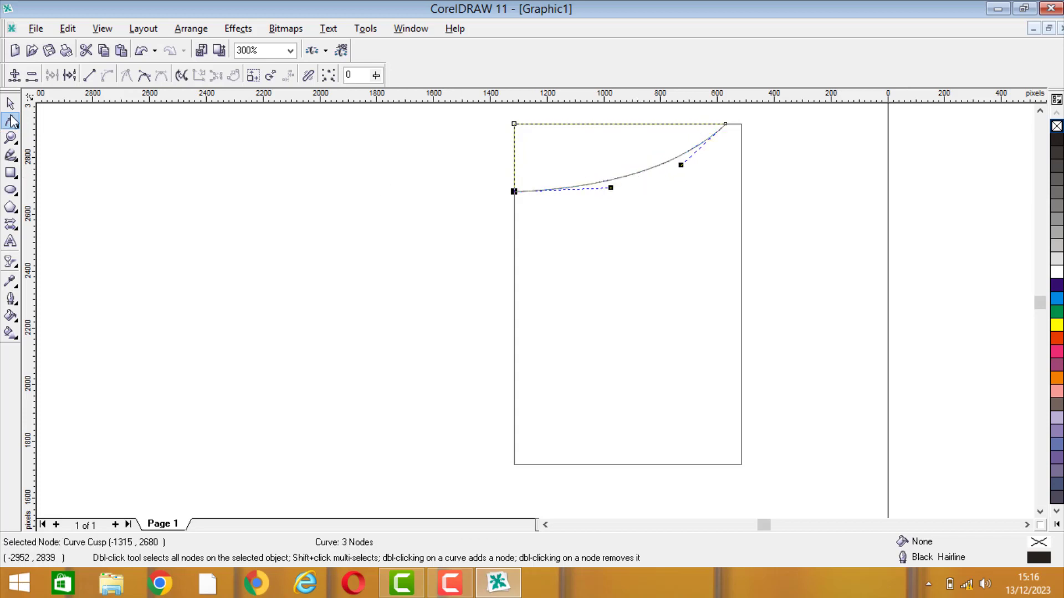
Step: Fill the curved corner shape with 20% Black and remove its outline
{"action": "left_click", "coordinate": [400, 216]}
{"action": "left_click", "coordinate": [621, 174]}
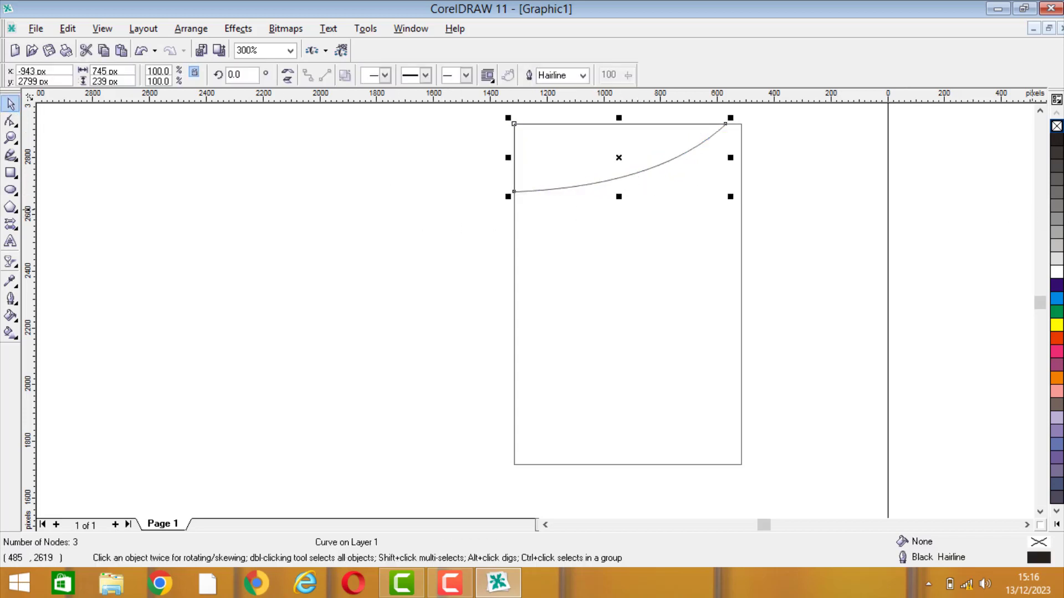
{"action": "left_click", "coordinate": [1056, 245]}
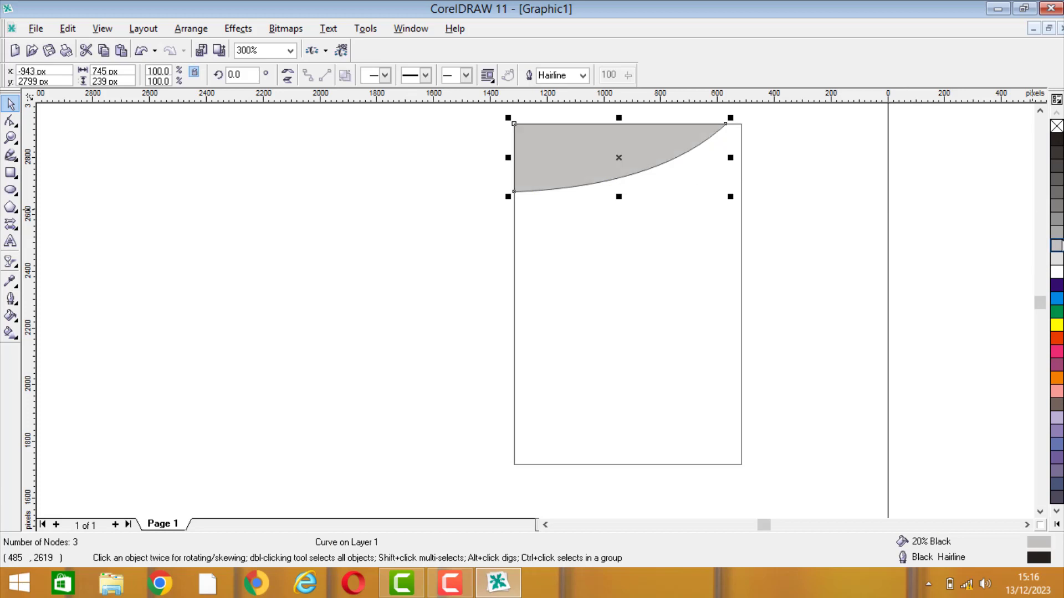
{"action": "right_click", "coordinate": [1056, 129]}
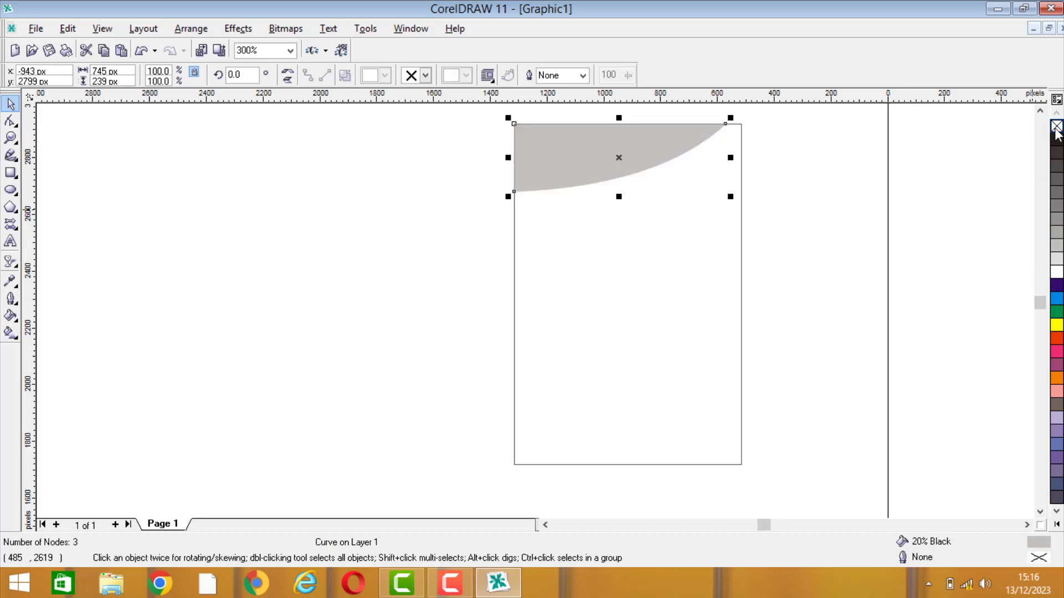
{"action": "left_click", "coordinate": [813, 182]}
Step: Paste a copy of the gray corner shape in place and fill the copy with Deep Yellow
{"action": "left_click", "coordinate": [583, 171]}
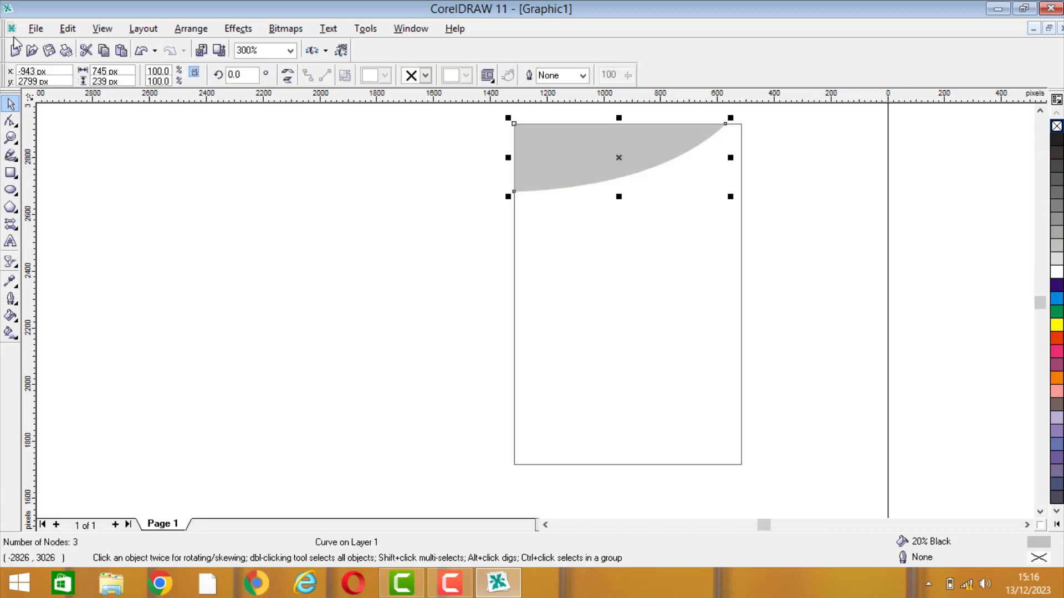
{"action": "left_click", "coordinate": [68, 28]}
{"action": "left_click", "coordinate": [72, 29]}
{"action": "left_click", "coordinate": [69, 28]}
{"action": "left_click", "coordinate": [87, 125]}
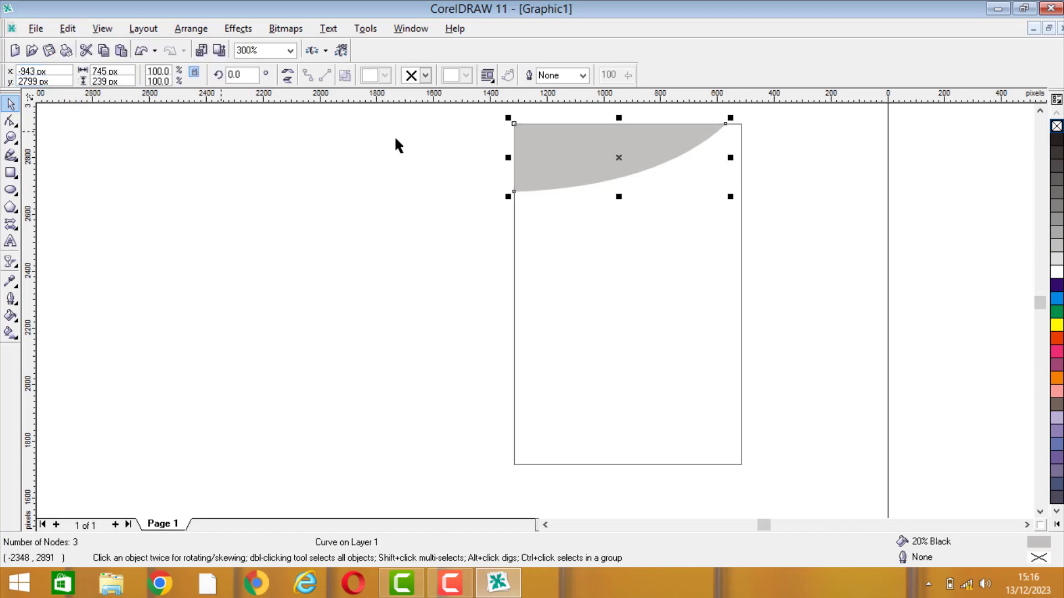
{"action": "left_click", "coordinate": [1057, 524]}
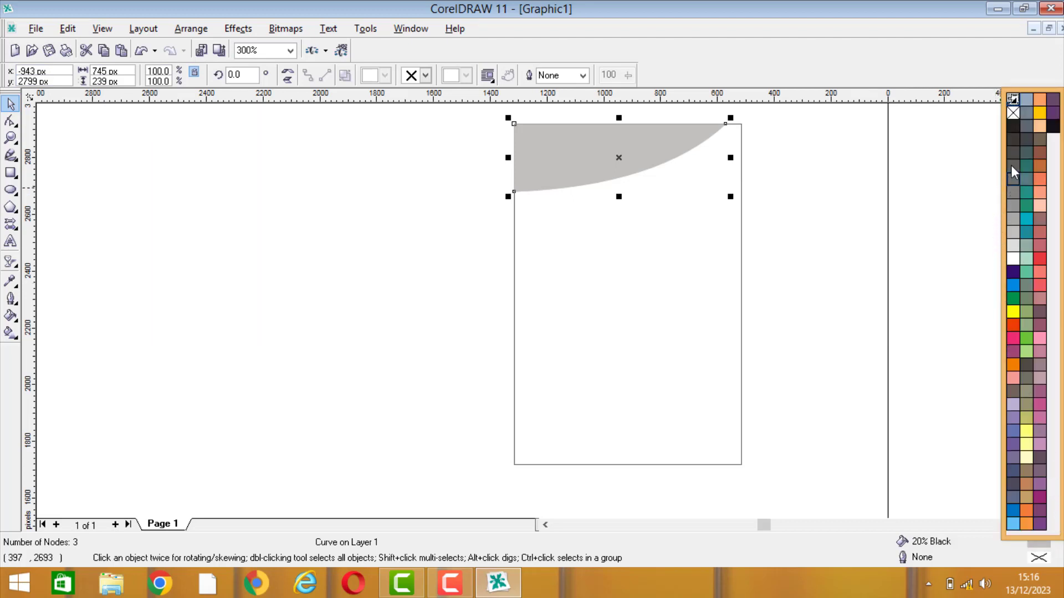
{"action": "left_click", "coordinate": [1039, 114]}
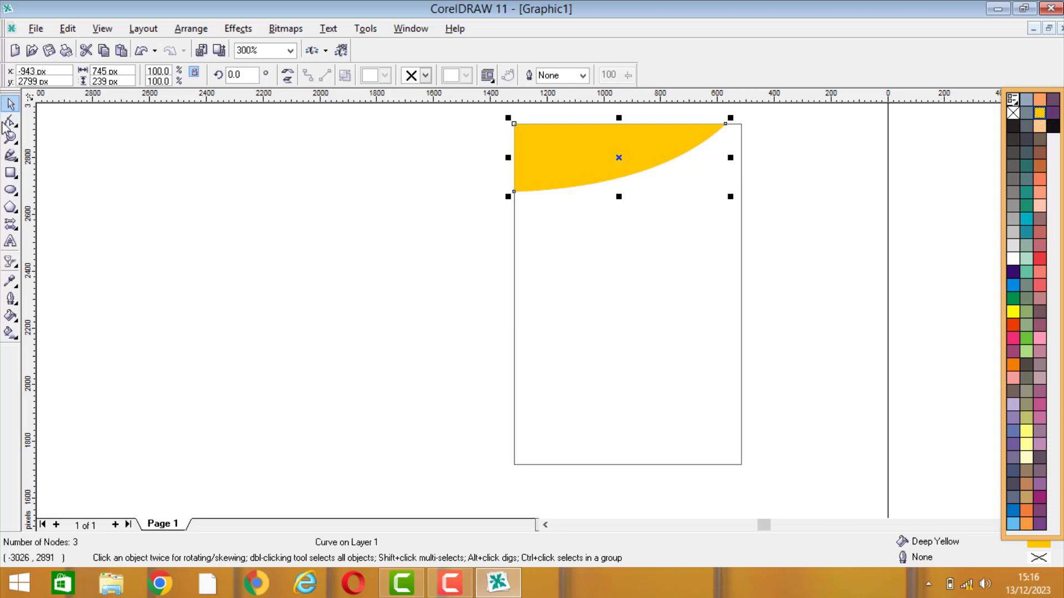
Step: Move the yellow shape's right node about 41 px inward along the upper edge and raise the curve handle nearest the left edge slightly
{"action": "left_click", "coordinate": [11, 121]}
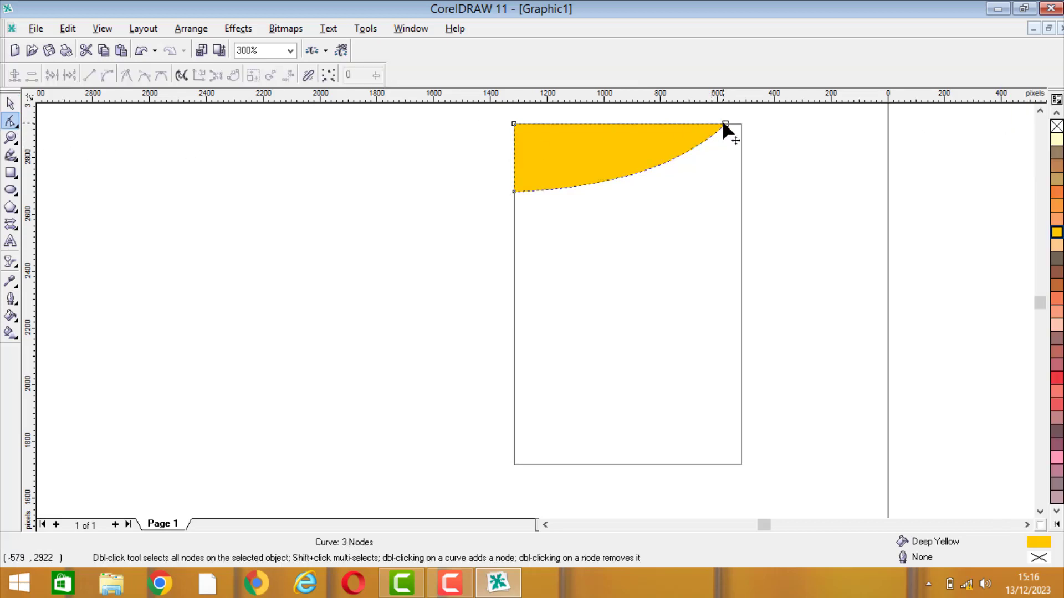
{"action": "left_click_drag", "start_coordinate": [724, 123], "coordinate": [714, 124]}
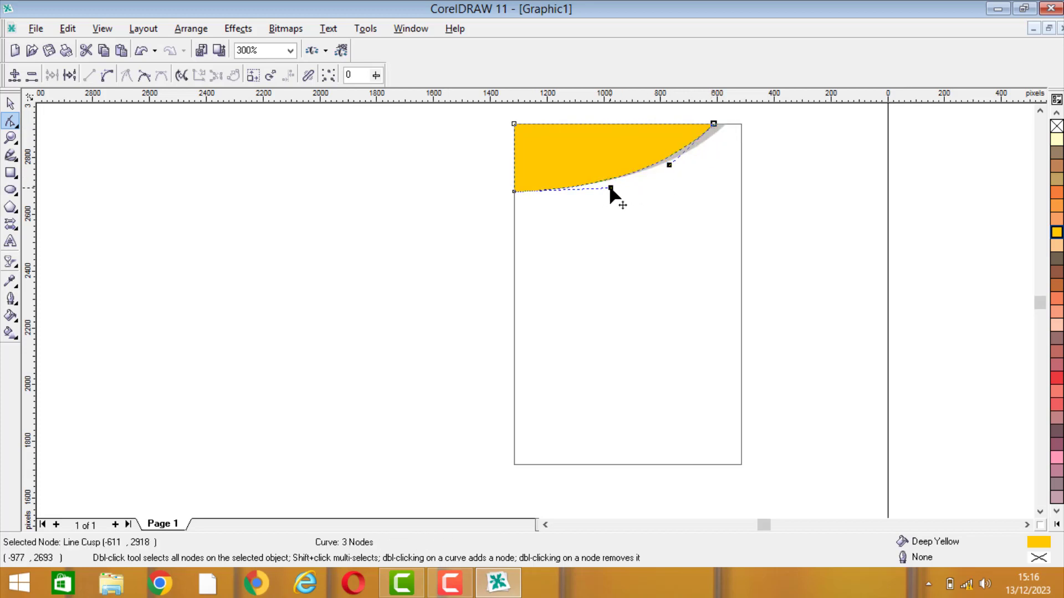
{"action": "left_click_drag", "start_coordinate": [611, 188], "coordinate": [612, 178]}
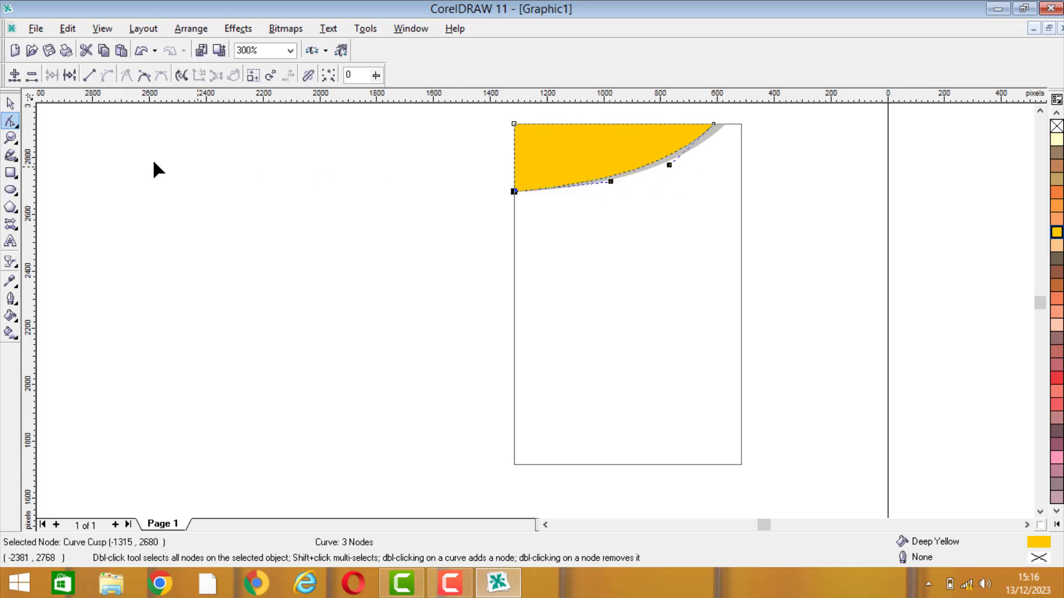
Step: Try filling the gray corner shape with Sky Blue, and undo the fill
{"action": "left_click", "coordinate": [11, 104]}
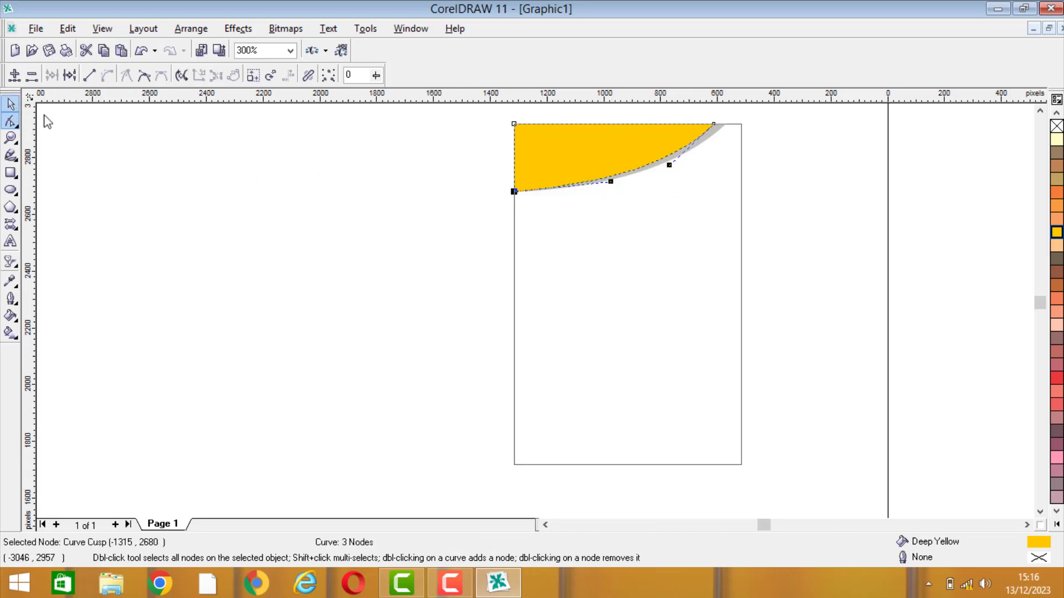
{"action": "left_click", "coordinate": [723, 122]}
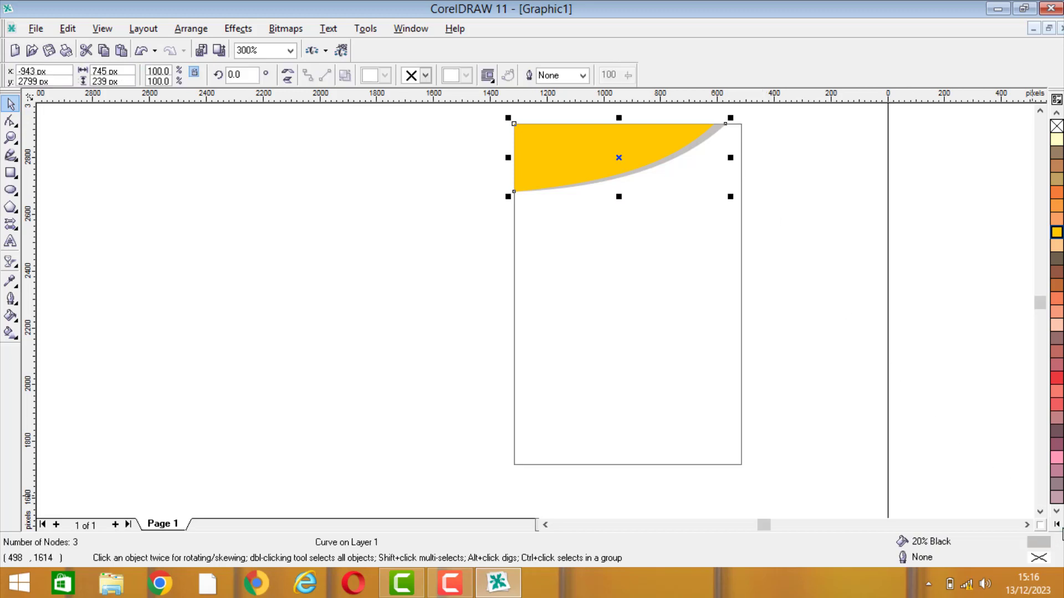
{"action": "left_click", "coordinate": [1057, 524]}
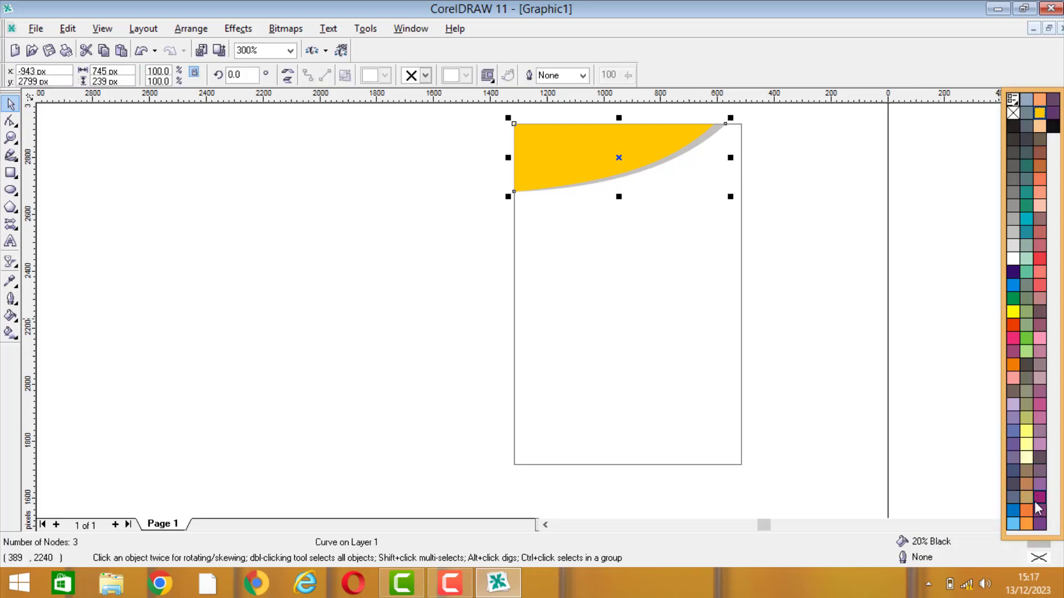
{"action": "right_click", "coordinate": [1013, 511]}
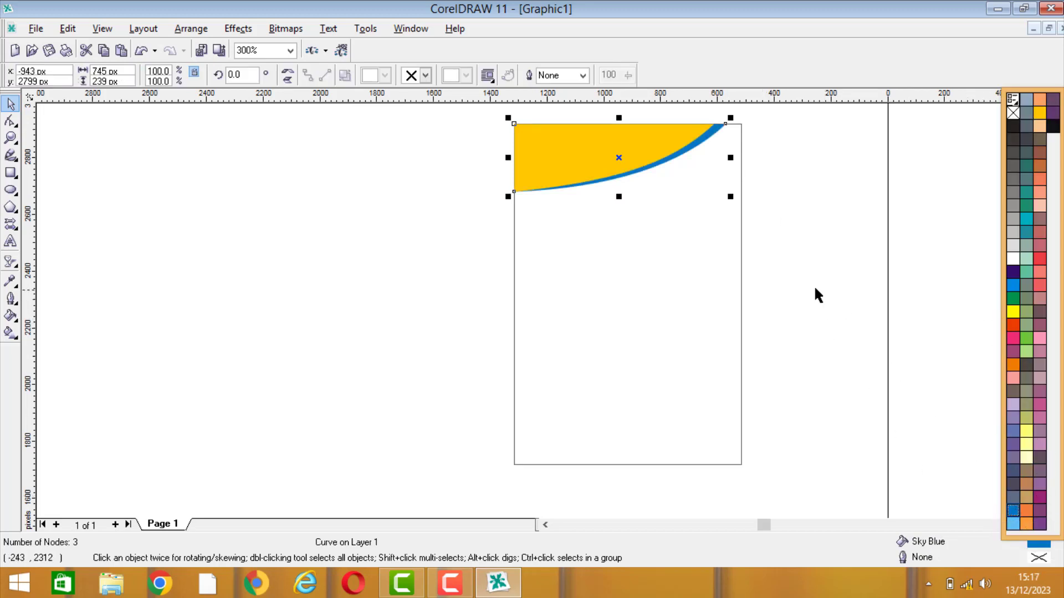
{"action": "key", "text": "ctrl+z"}
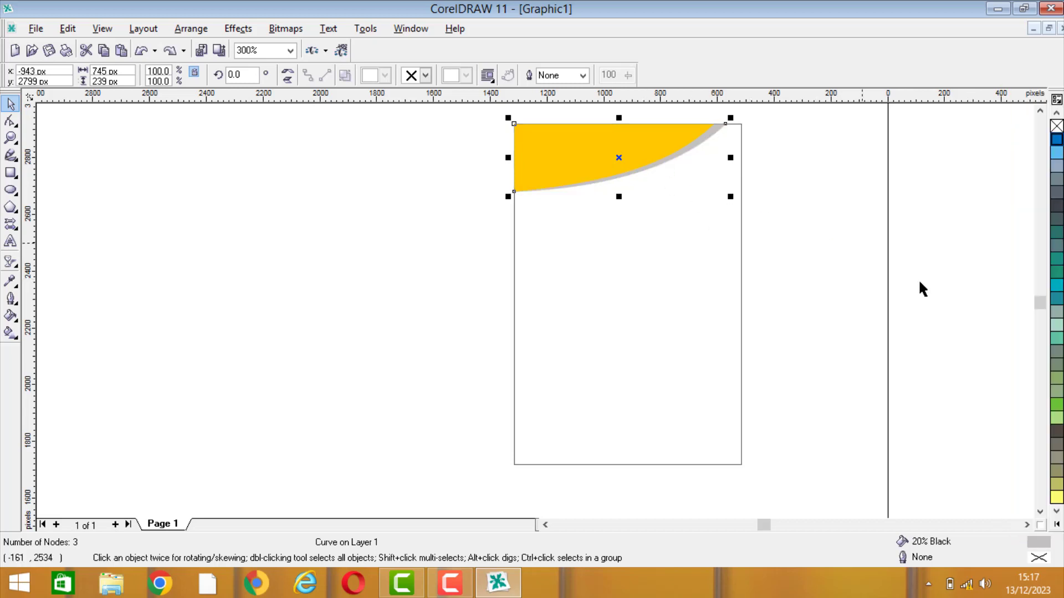
Step: Fill the yellow corner shape with Sky Blue
{"action": "left_click", "coordinate": [805, 268]}
{"action": "left_click", "coordinate": [643, 150]}
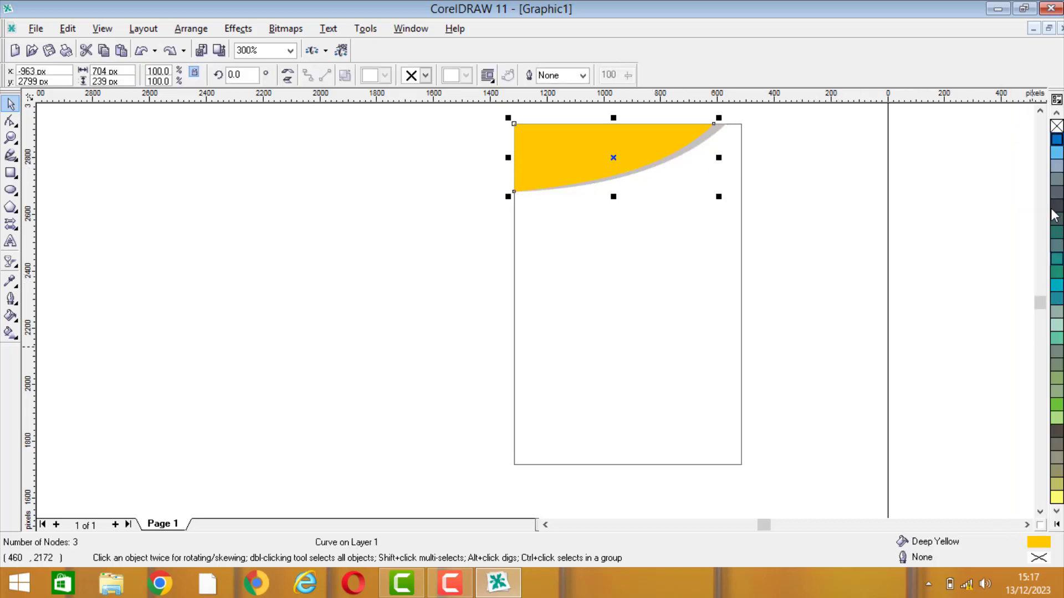
{"action": "left_click", "coordinate": [1058, 146]}
{"action": "left_click", "coordinate": [840, 194]}
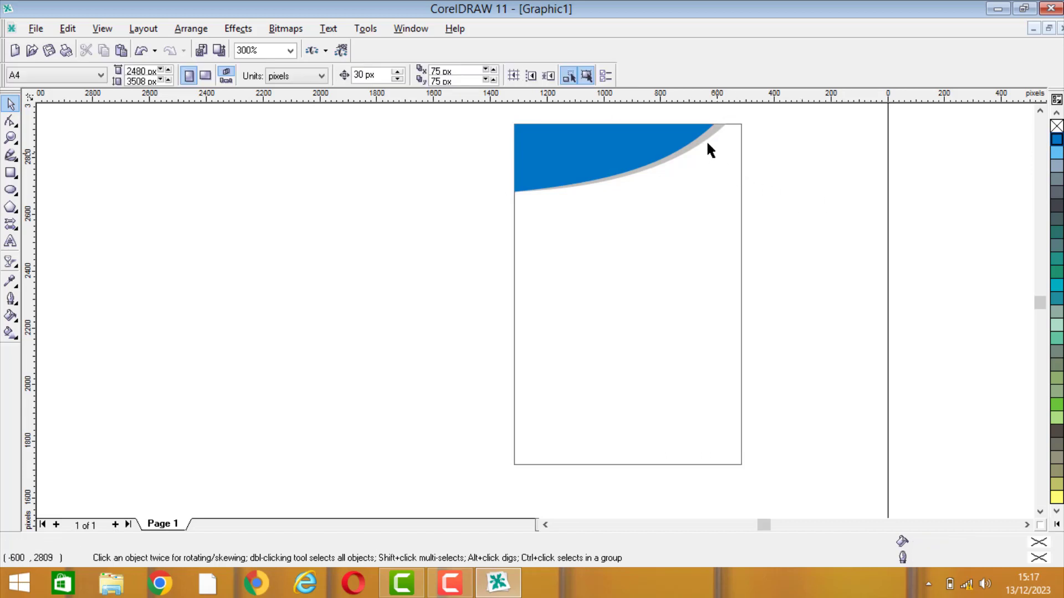
Step: Fill the gray corner shape behind the blue one with 30% Black
{"action": "left_click", "coordinate": [709, 135]}
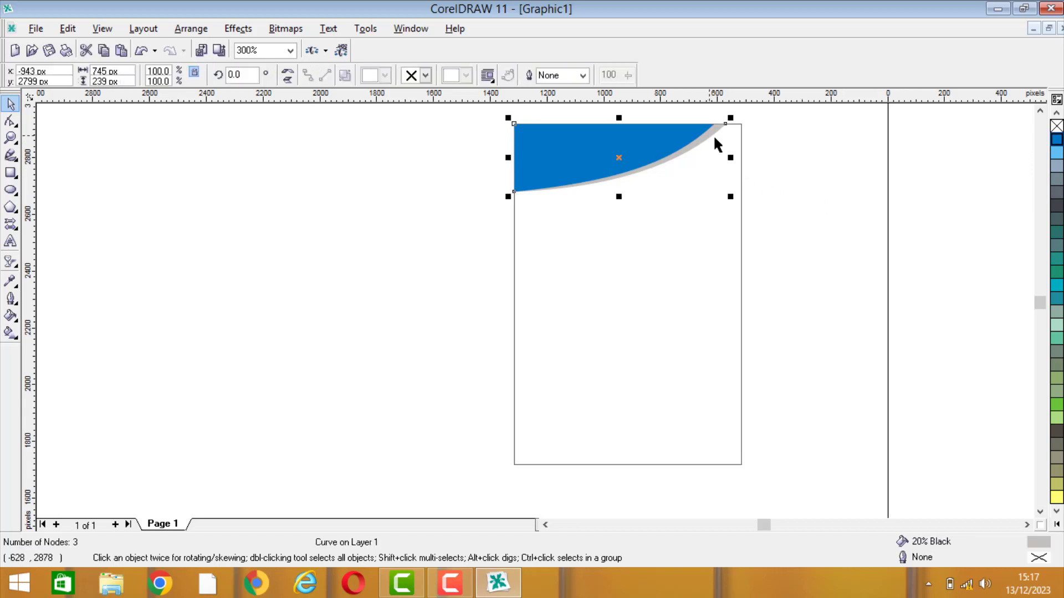
{"action": "left_click", "coordinate": [1057, 526]}
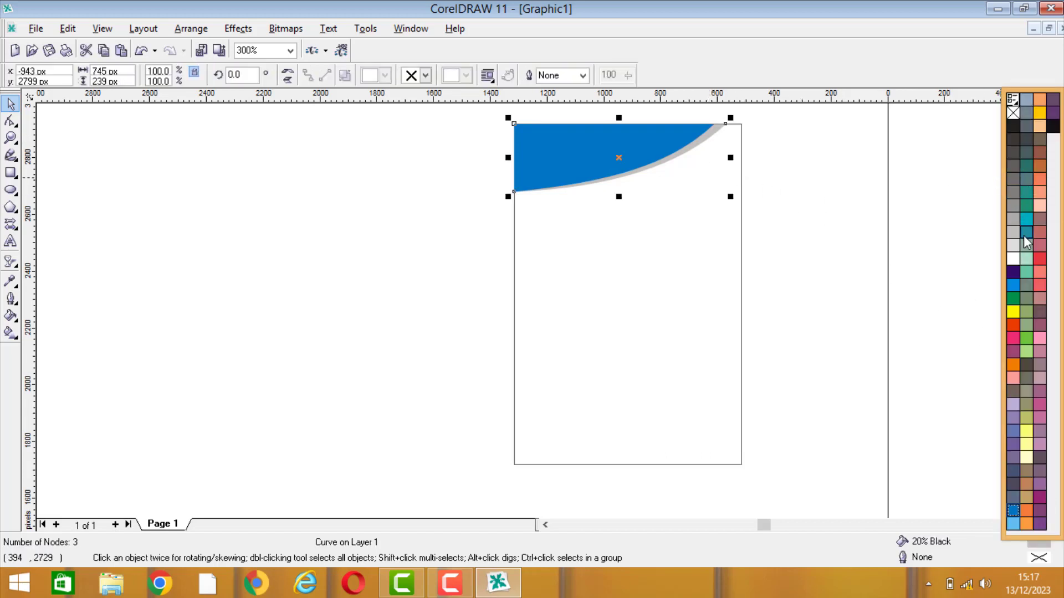
{"action": "right_click", "coordinate": [1012, 219]}
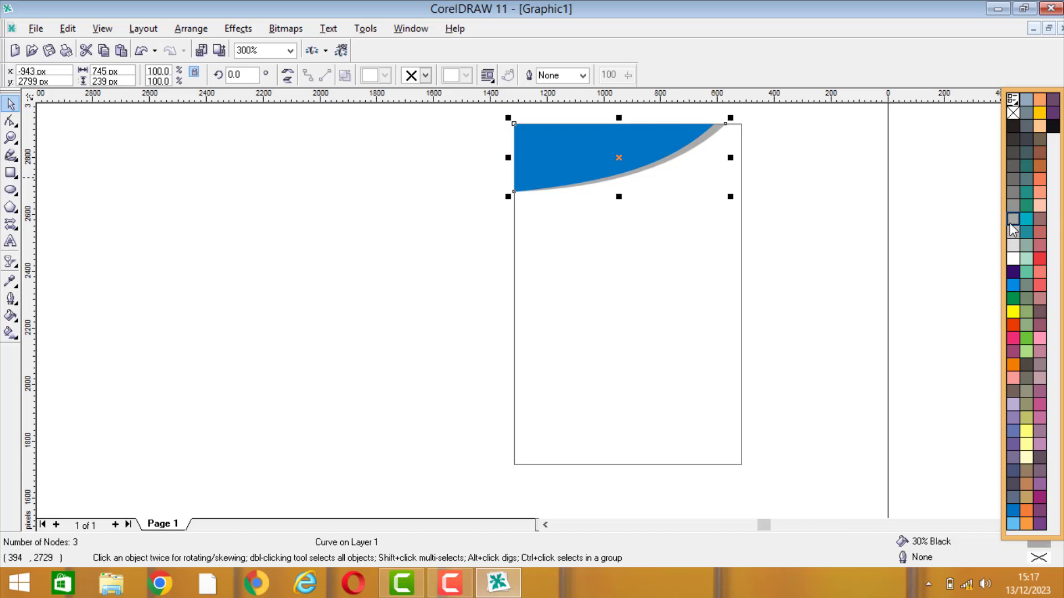
{"action": "left_click", "coordinate": [806, 281]}
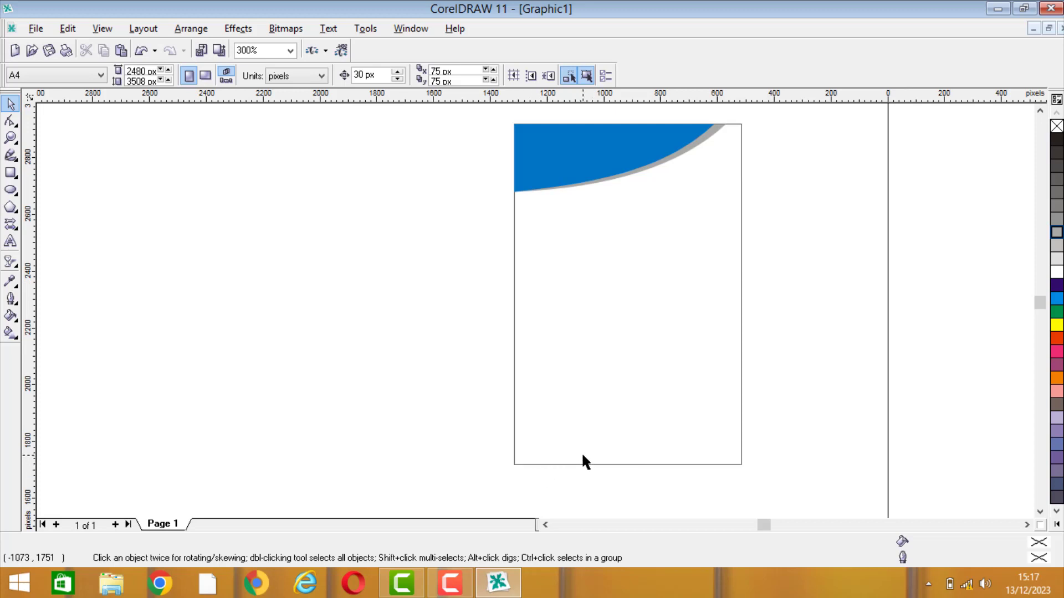
Step: Draw a six-sided polygon about 209 × 236 px below the blue corner shape, near the card's left edge
{"action": "left_click", "coordinate": [18, 180]}
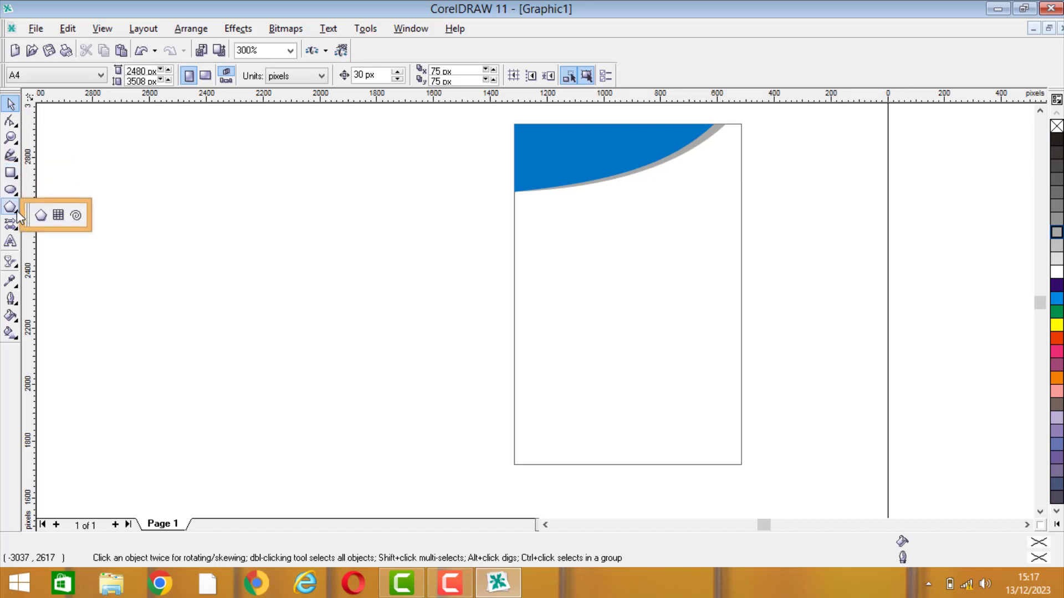
{"action": "left_click", "coordinate": [41, 215]}
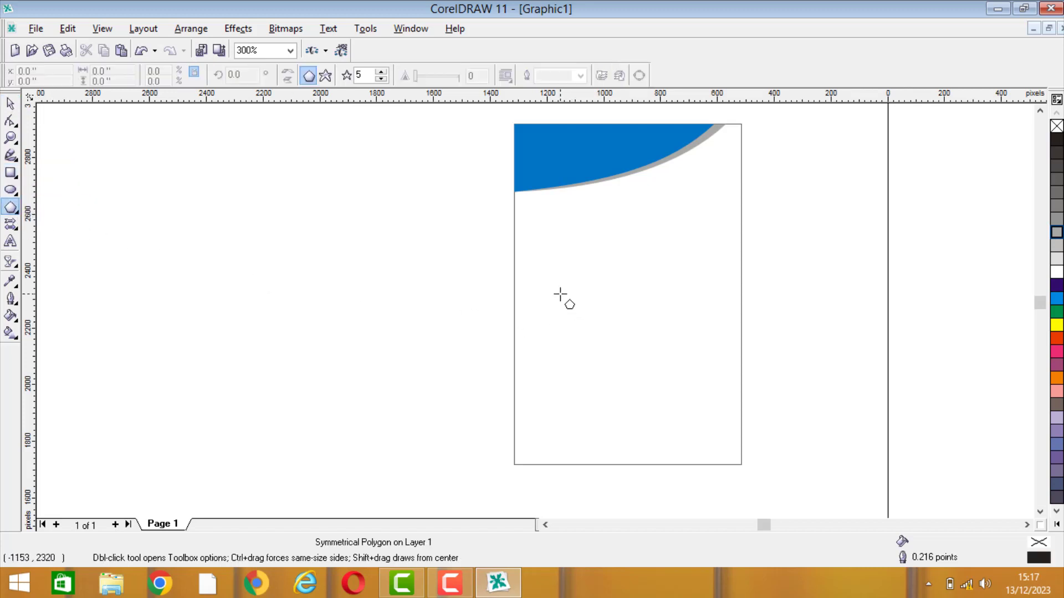
{"action": "left_click_drag", "start_coordinate": [560, 294], "coordinate": [639, 358]}
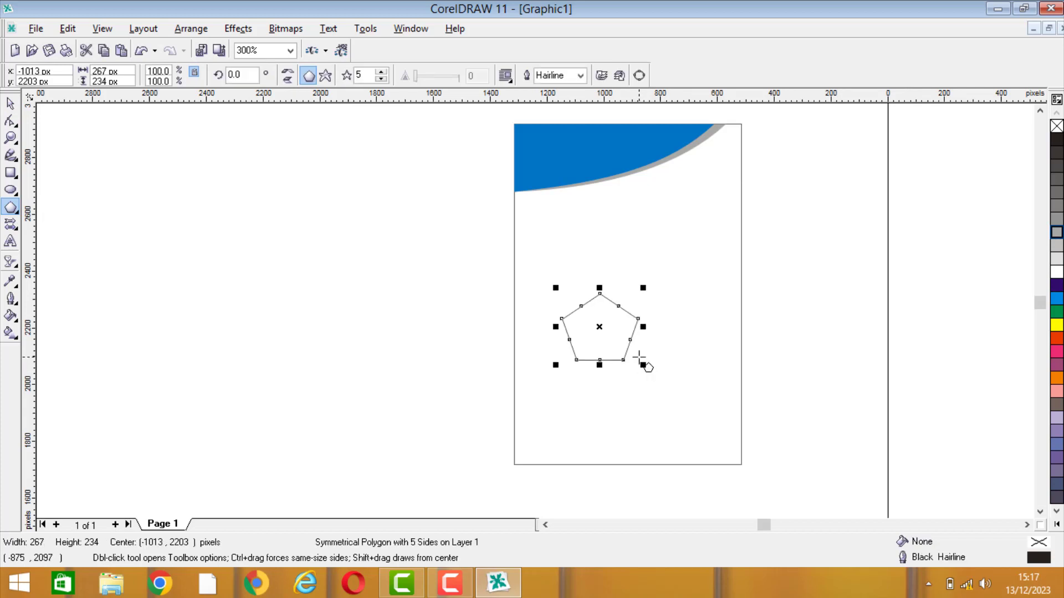
{"action": "key", "text": "ctrl+z"}
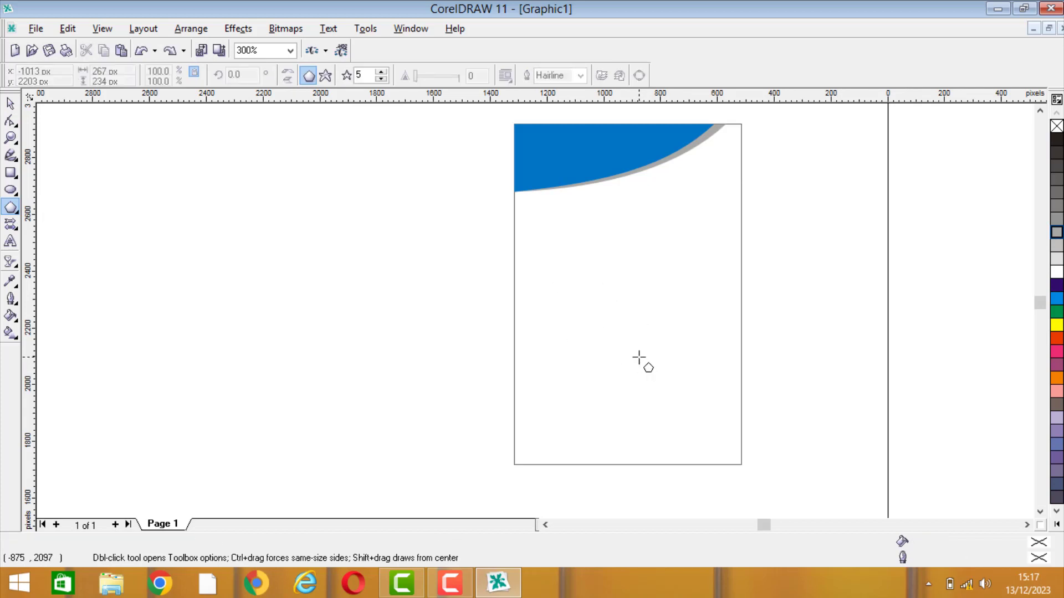
{"action": "left_click", "coordinate": [381, 71]}
{"action": "left_click_drag", "start_coordinate": [528, 278], "coordinate": [598, 350]}
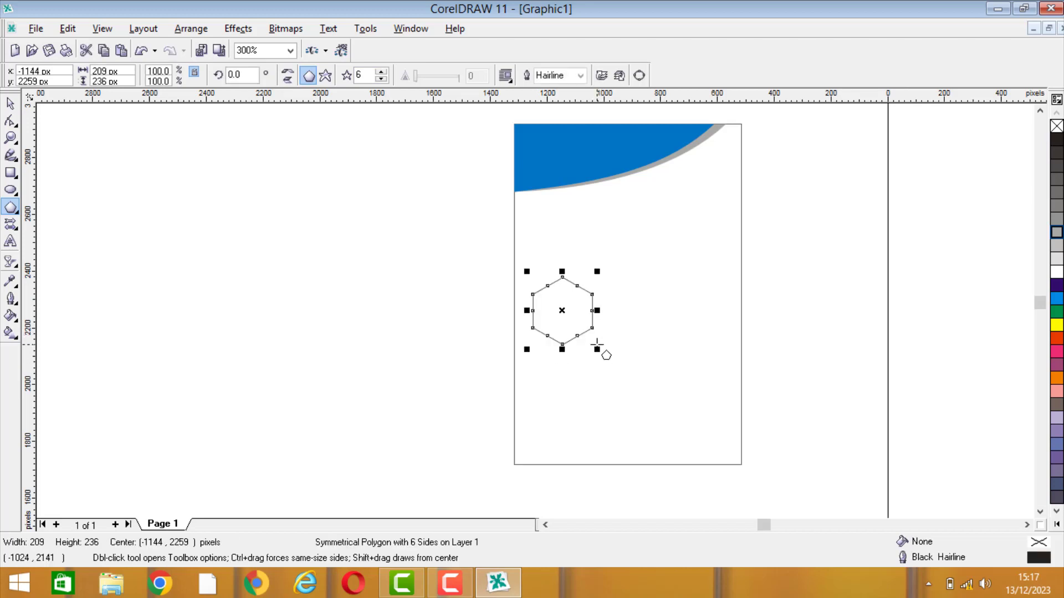
{"action": "left_click", "coordinate": [11, 104]}
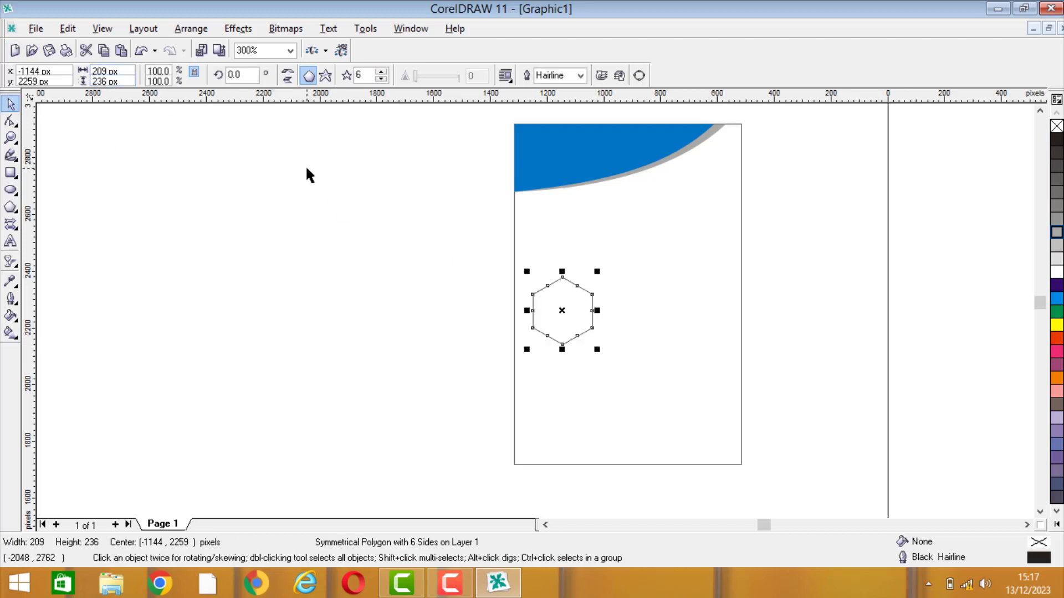
Step: Give the hexagon a Sky Blue outline 0.353 mm wide
{"action": "left_click", "coordinate": [610, 304]}
{"action": "left_click", "coordinate": [589, 327]}
{"action": "left_click", "coordinate": [1057, 526]}
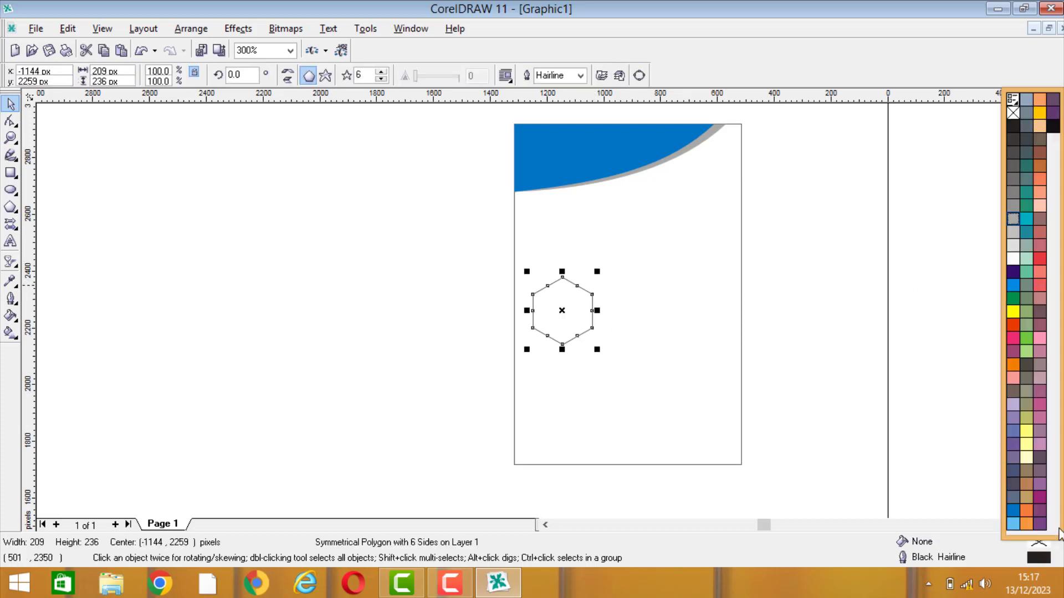
{"action": "right_click", "coordinate": [1016, 512]}
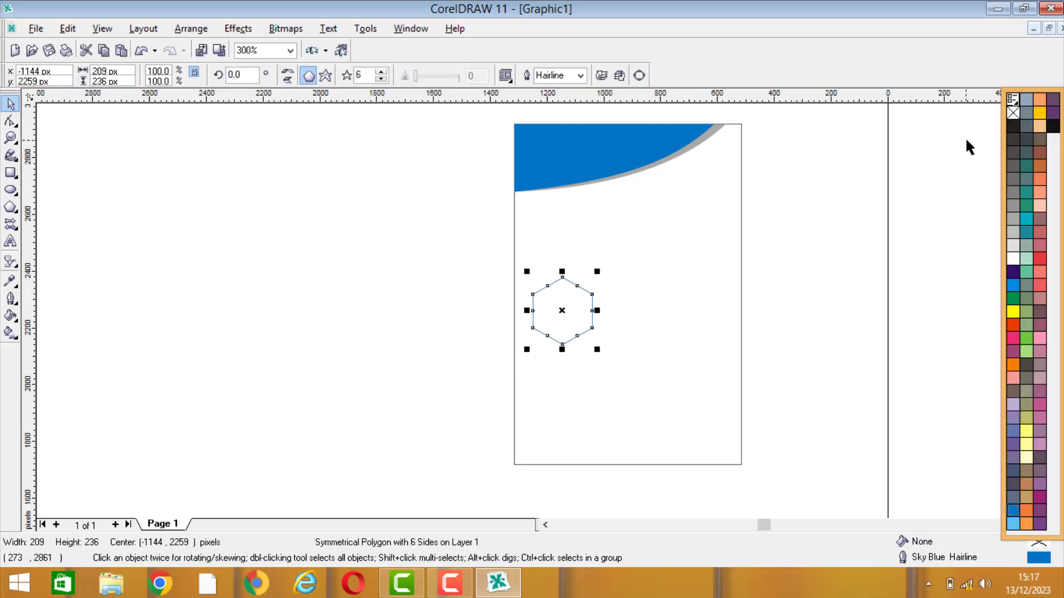
{"action": "left_click", "coordinate": [12, 302]}
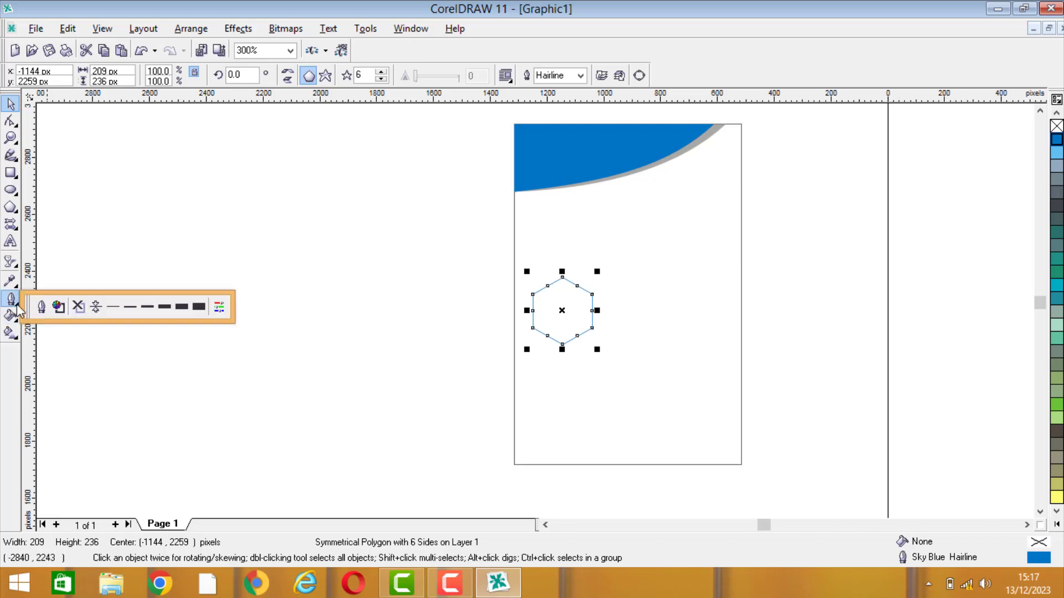
{"action": "left_click", "coordinate": [164, 306]}
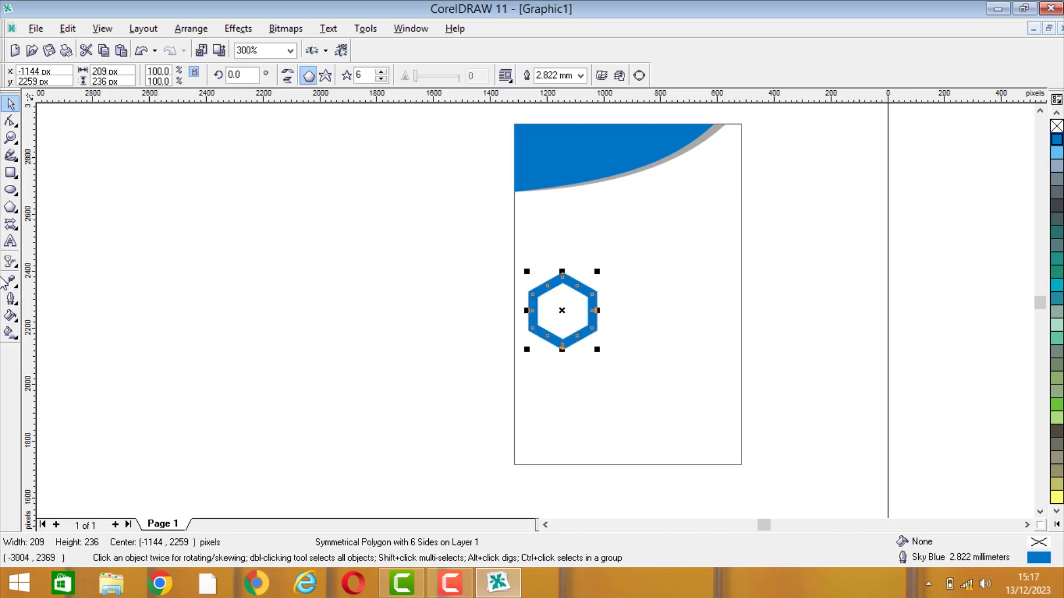
{"action": "left_click", "coordinate": [12, 300]}
{"action": "left_click", "coordinate": [129, 307]}
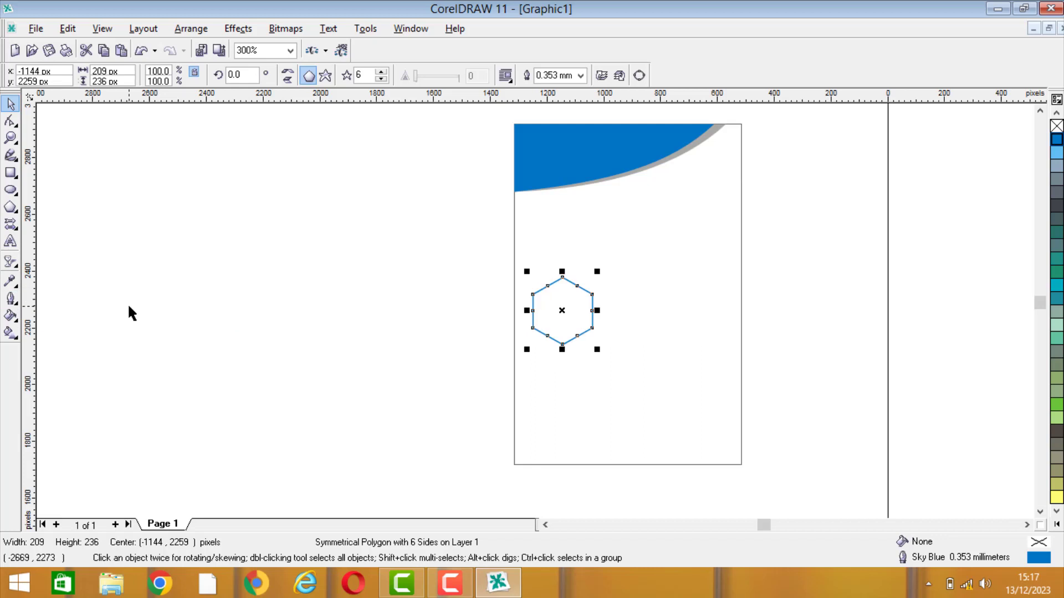
Step: Duplicate the hexagon and place the copy level with it, about 236 px to its right
{"action": "left_click", "coordinate": [319, 307]}
{"action": "left_click", "coordinate": [568, 339]}
{"action": "left_click", "coordinate": [76, 28]}
{"action": "left_click", "coordinate": [68, 29]}
{"action": "left_click", "coordinate": [68, 28]}
{"action": "left_click", "coordinate": [578, 348]}
{"action": "left_click_drag", "start_coordinate": [564, 312], "coordinate": [630, 307]}
{"action": "left_click", "coordinate": [798, 291]}
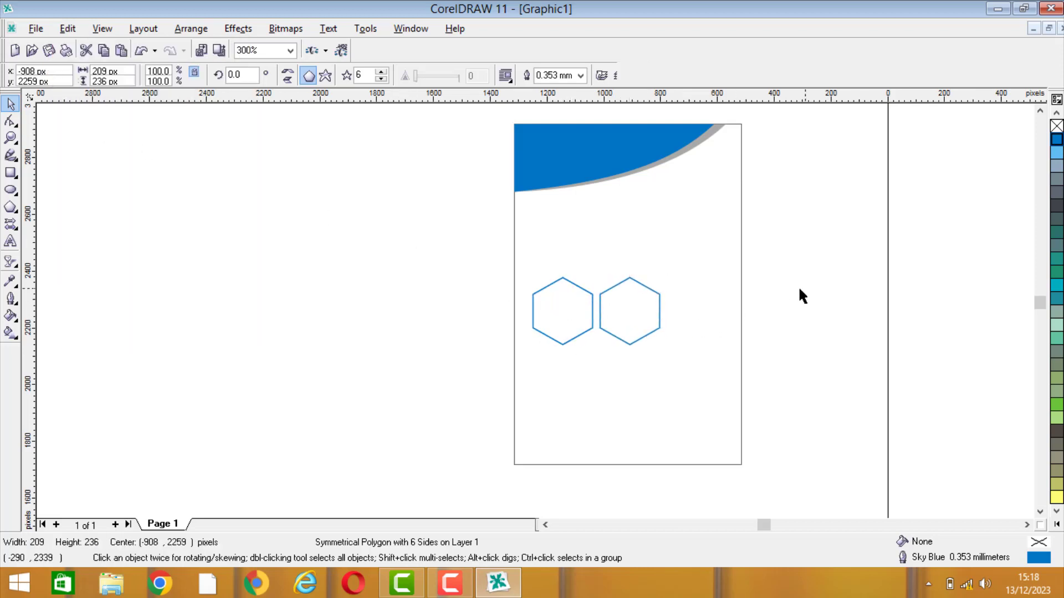
Step: Add a third hexagon at the right end of the row and scale all three together to about 730 × 254 px
{"action": "left_click", "coordinate": [651, 339]}
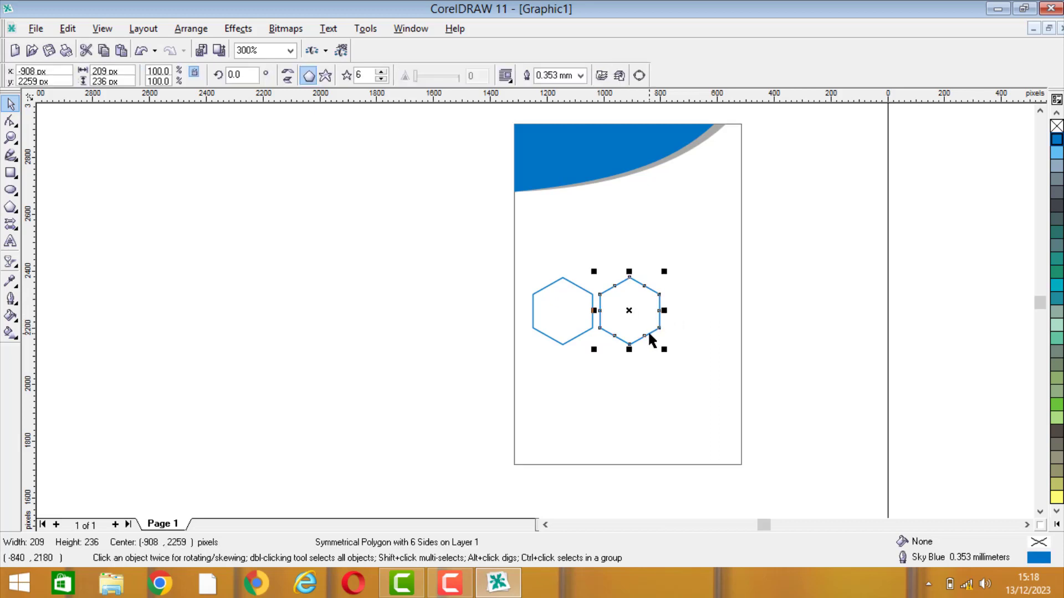
{"action": "key", "text": "Tab"}
{"action": "left_click_drag", "start_coordinate": [562, 309], "coordinate": [696, 309]}
{"action": "left_click_drag", "start_coordinate": [807, 244], "coordinate": [518, 353]}
{"action": "left_click_drag", "start_coordinate": [731, 355], "coordinate": [734, 361]}
{"action": "left_click", "coordinate": [791, 368]}
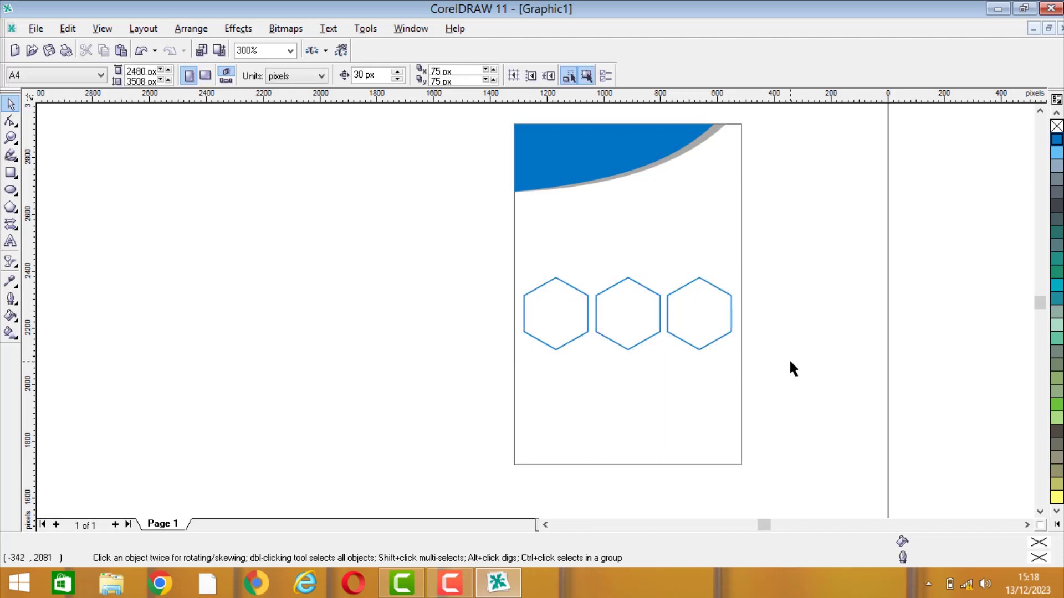
Step: Draw a rectangle about 728 × 74 px above the hexagons and round its corners fully to 100
{"action": "left_click", "coordinate": [11, 172]}
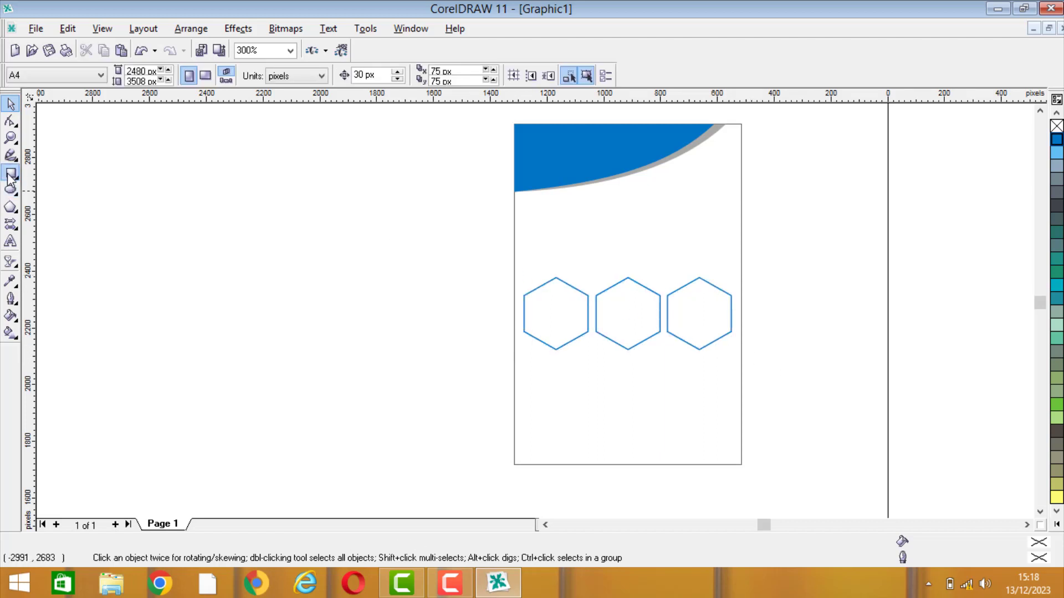
{"action": "left_click_drag", "start_coordinate": [525, 221], "coordinate": [733, 242]}
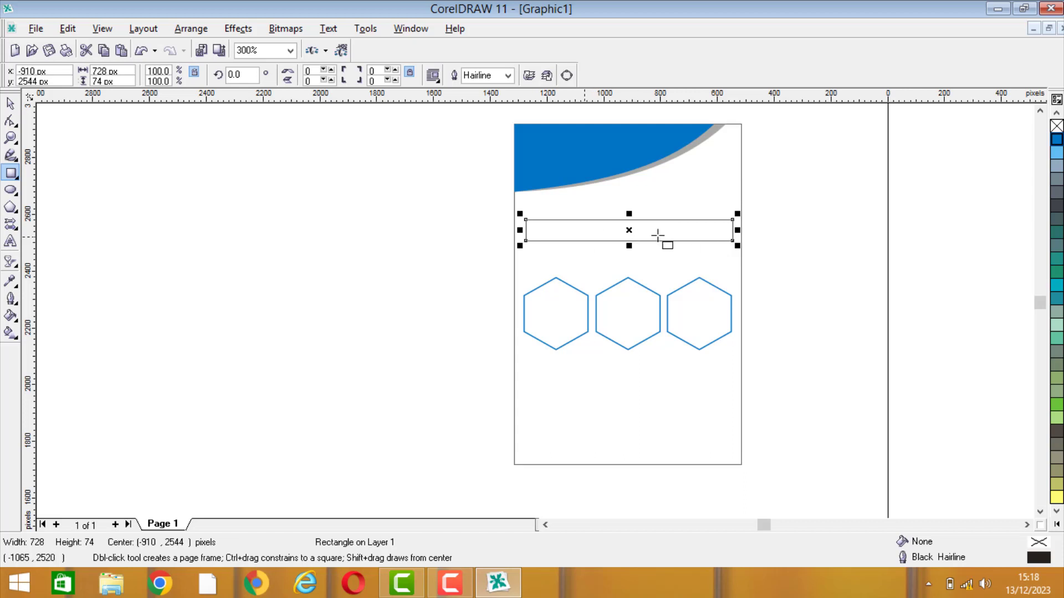
{"action": "left_click_drag", "start_coordinate": [737, 225], "coordinate": [740, 254]}
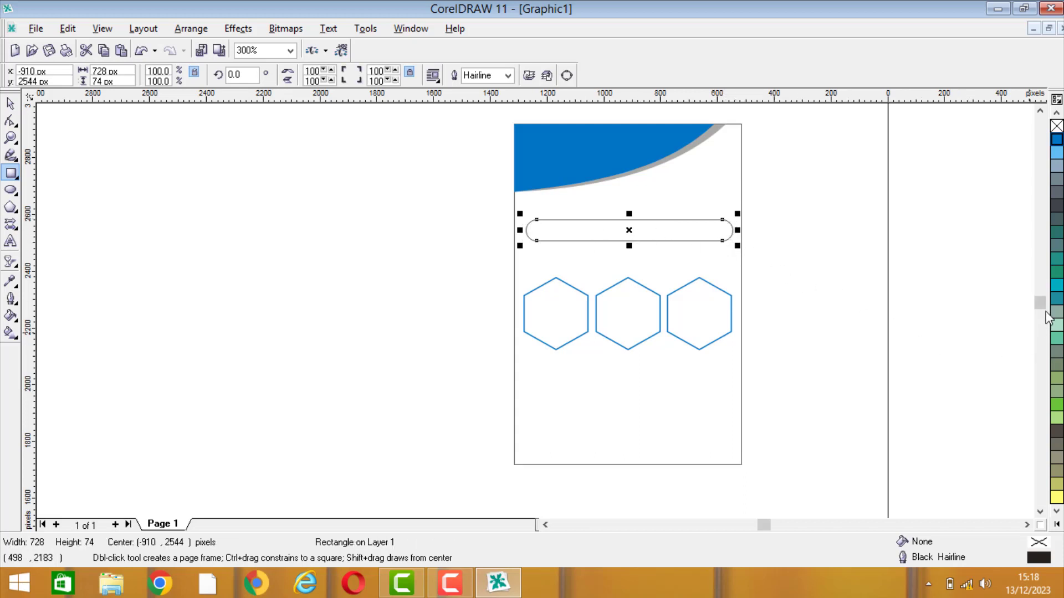
Step: Fill the rounded bar with Sky Blue and remove its outline
{"action": "left_click", "coordinate": [1056, 140]}
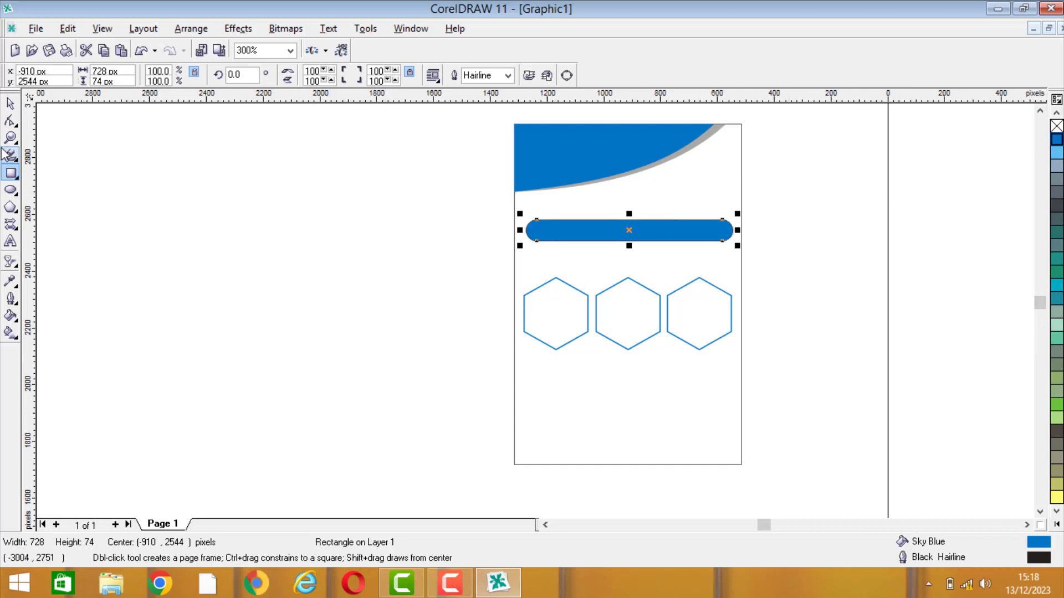
{"action": "right_click", "coordinate": [1056, 127]}
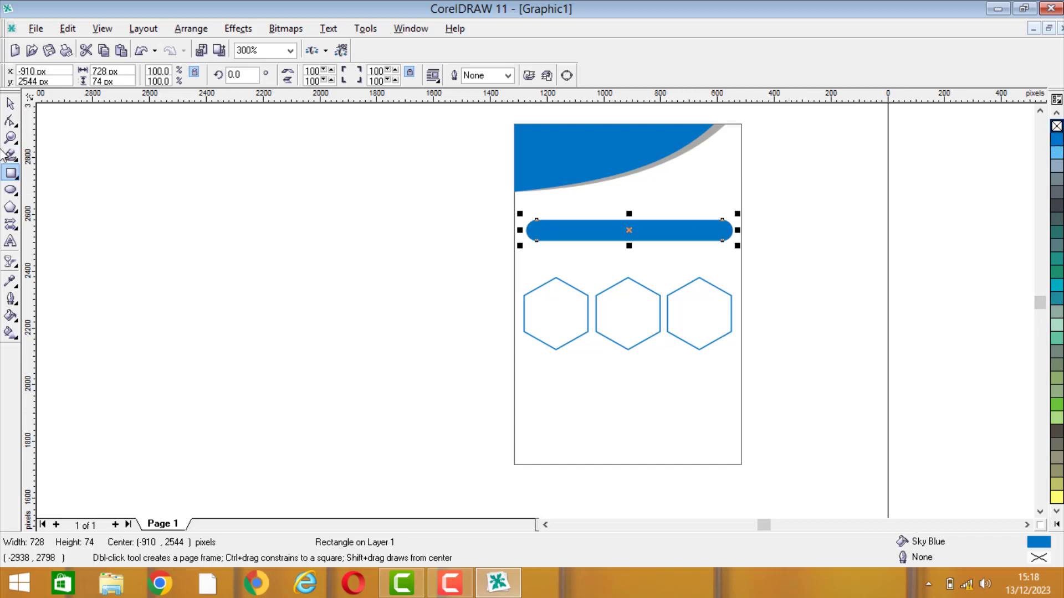
{"action": "left_click", "coordinate": [11, 105]}
{"action": "left_click", "coordinate": [602, 361]}
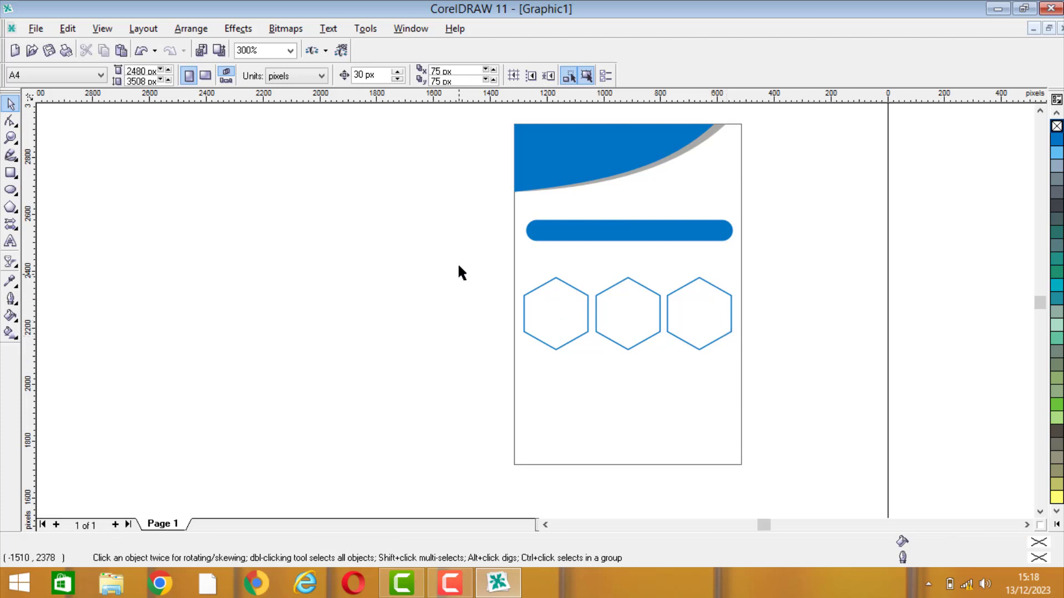
Step: Duplicate the three hexagons together, offsetting the copies about 29 px to the right of the originals
{"action": "left_click_drag", "start_coordinate": [457, 261], "coordinate": [767, 369]}
{"action": "scroll", "coordinate": [668, 289], "scroll_direction": "up", "scroll_amount": 1}
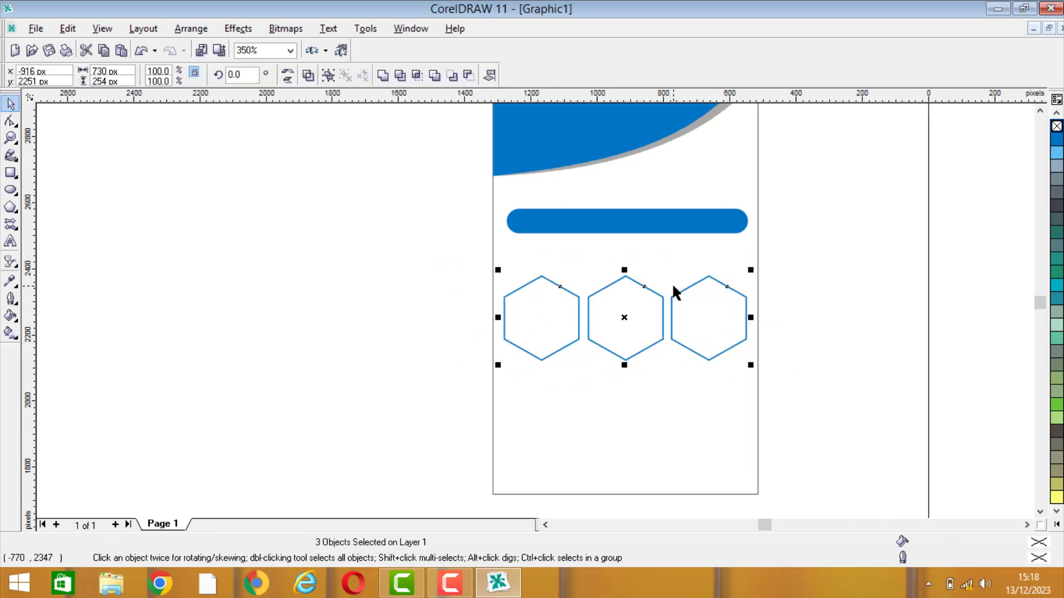
{"action": "scroll", "coordinate": [674, 293], "scroll_direction": "up", "scroll_amount": 1}
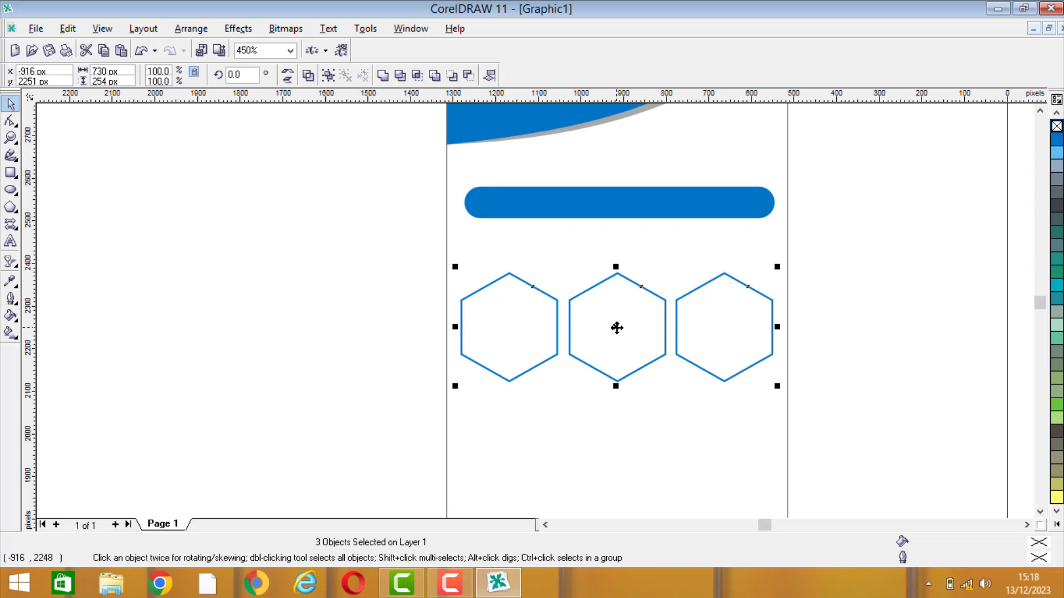
{"action": "left_click_drag", "start_coordinate": [617, 328], "coordinate": [628, 328]}
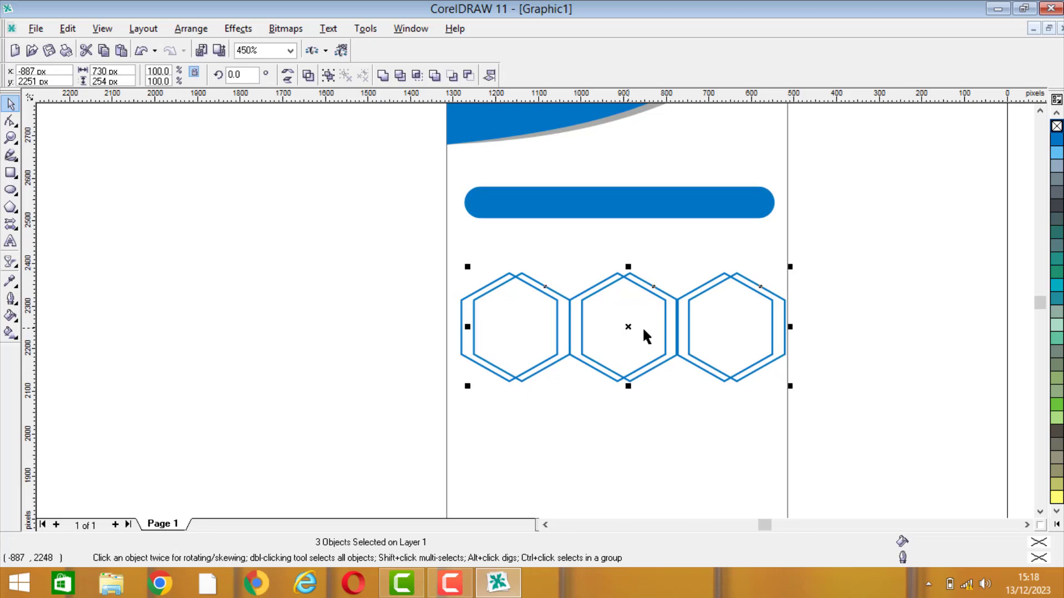
{"action": "left_click", "coordinate": [856, 335]}
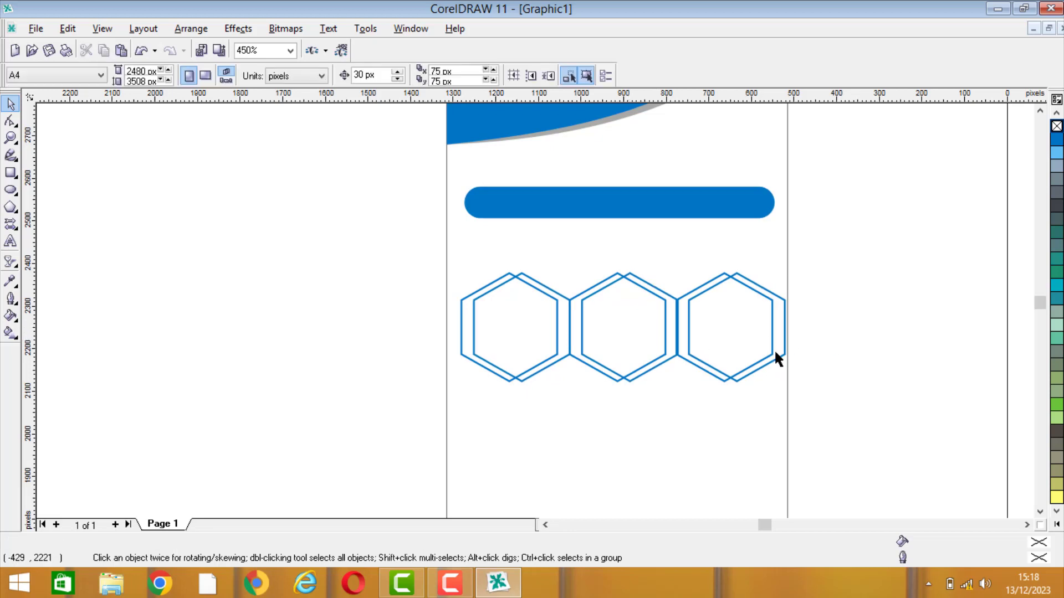
Step: Fill the three original hexagons, the left one of each overlapping pair, with 50% Black and remove their outlines
{"action": "left_click", "coordinate": [703, 371]}
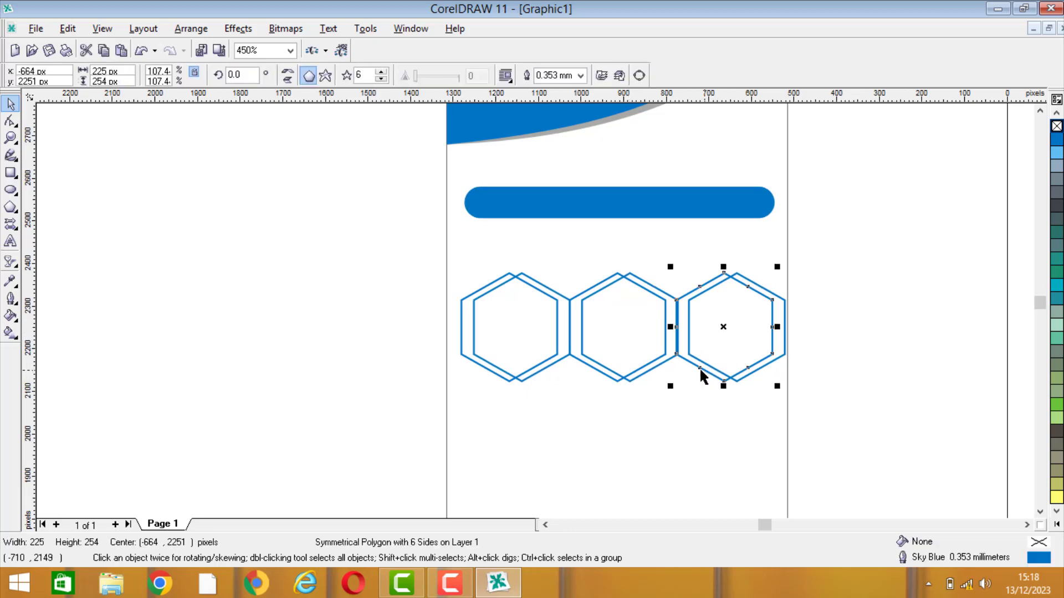
{"action": "left_click", "coordinate": [609, 378], "text": "shift"}
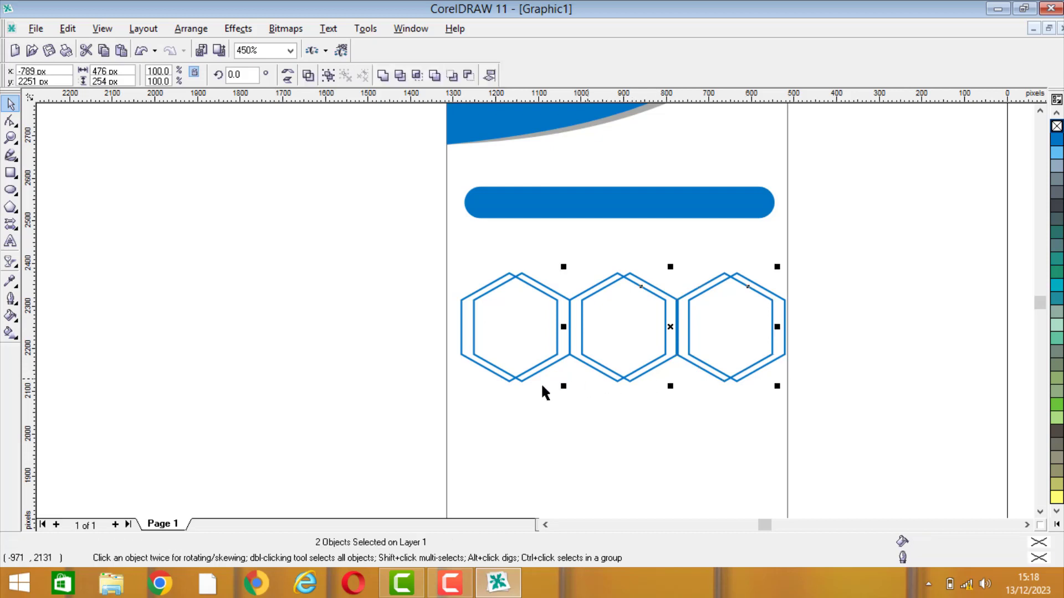
{"action": "left_click", "coordinate": [496, 377], "text": "shift"}
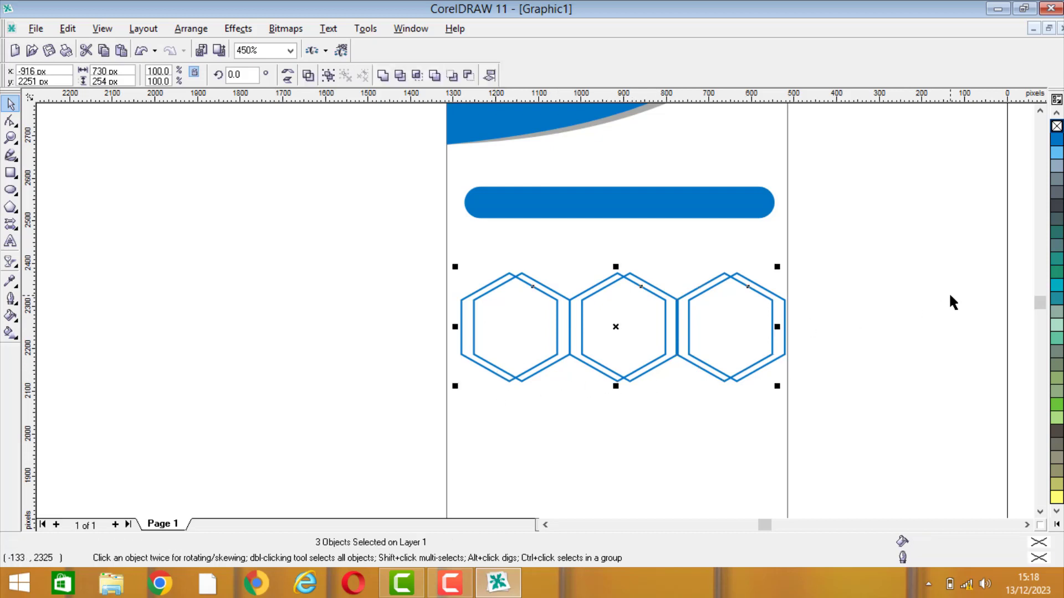
{"action": "left_click", "coordinate": [1056, 525]}
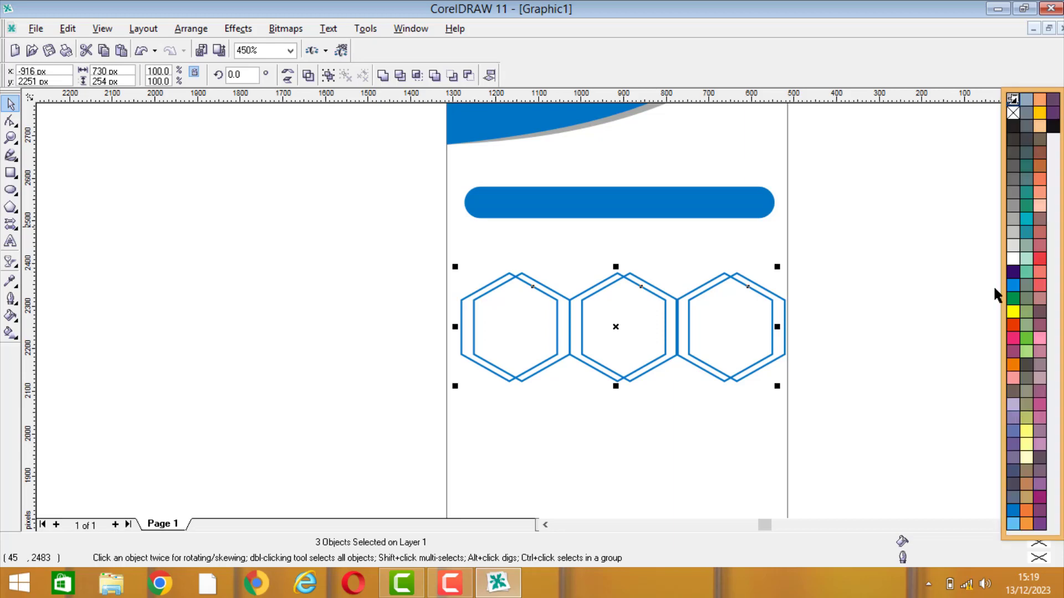
{"action": "left_click", "coordinate": [1014, 192]}
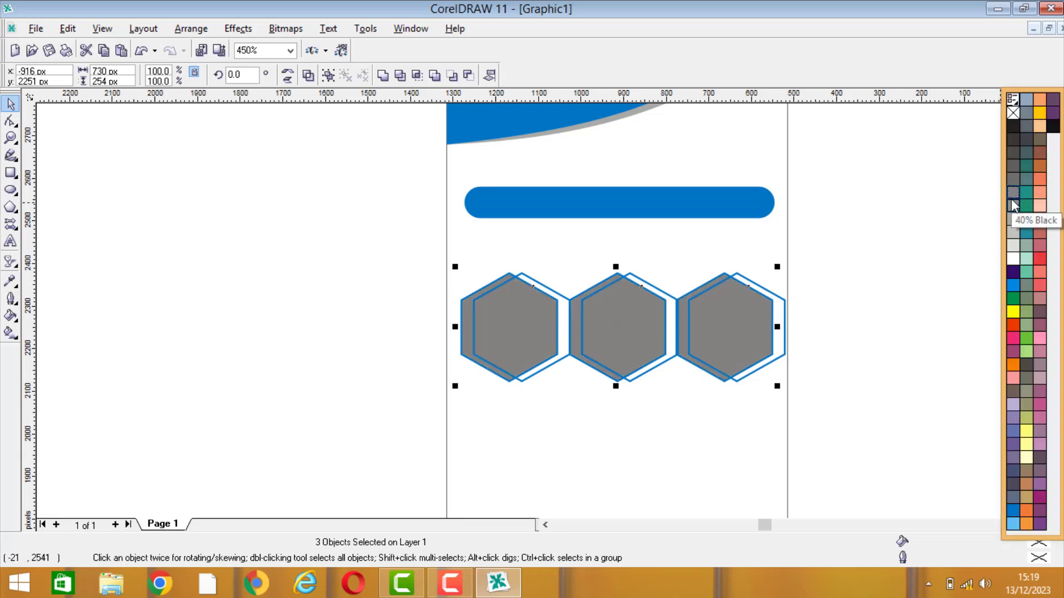
{"action": "right_click", "coordinate": [1013, 114]}
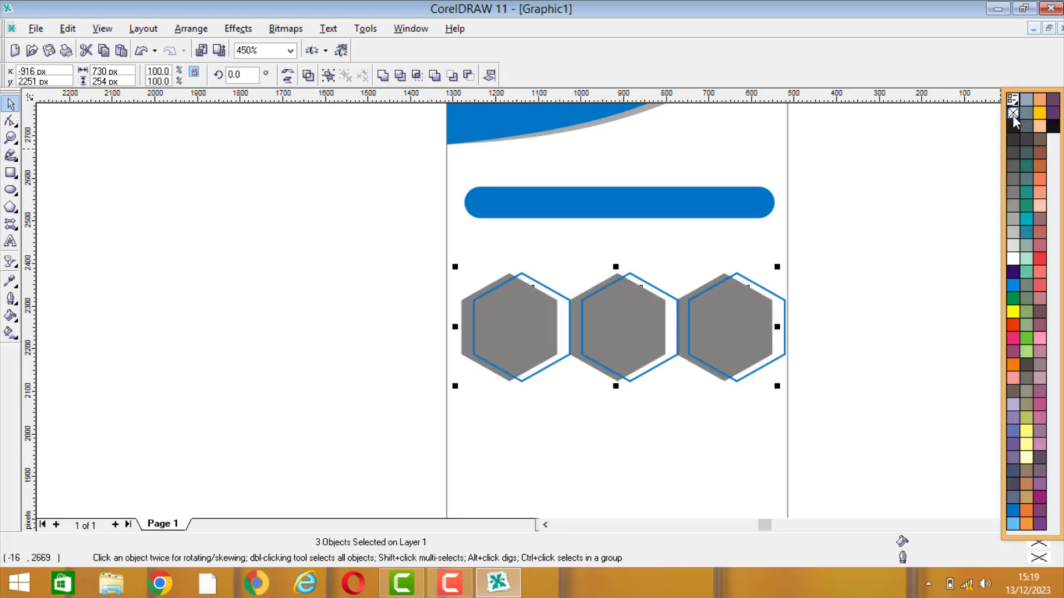
{"action": "left_click", "coordinate": [902, 242]}
{"action": "left_click", "coordinate": [849, 266]}
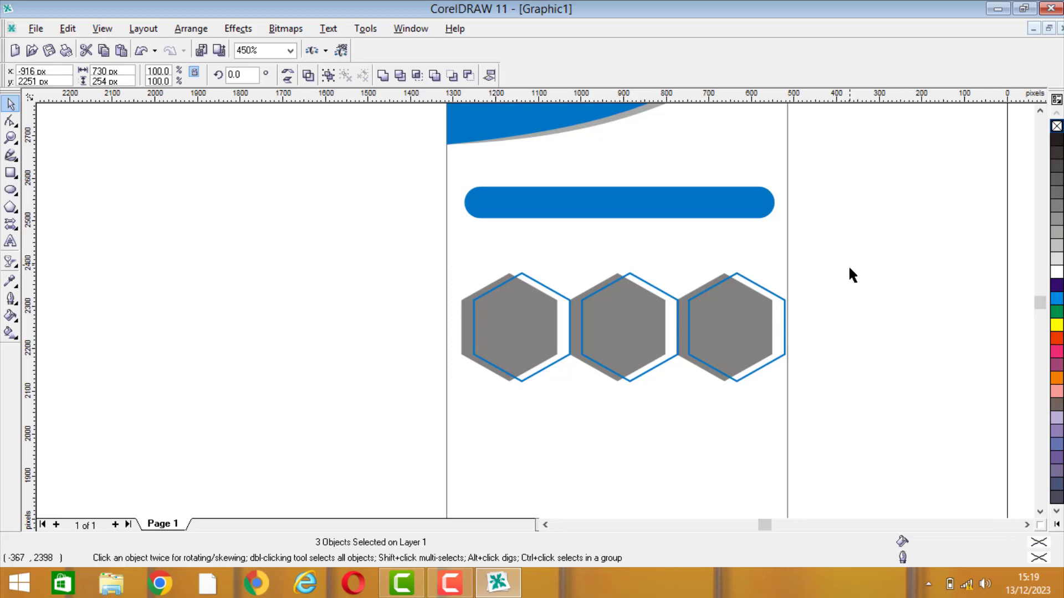
Step: Fill the three offset hexagon copies in the row with white
{"action": "left_click", "coordinate": [775, 300]}
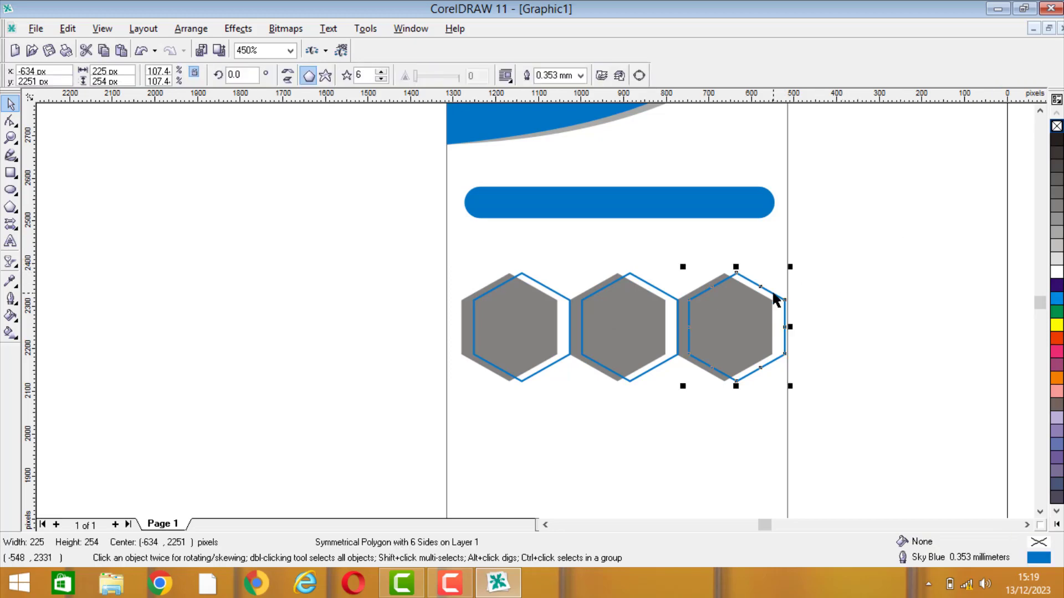
{"action": "left_click", "coordinate": [667, 293], "text": "shift"}
{"action": "left_click", "coordinate": [545, 286], "text": "shift"}
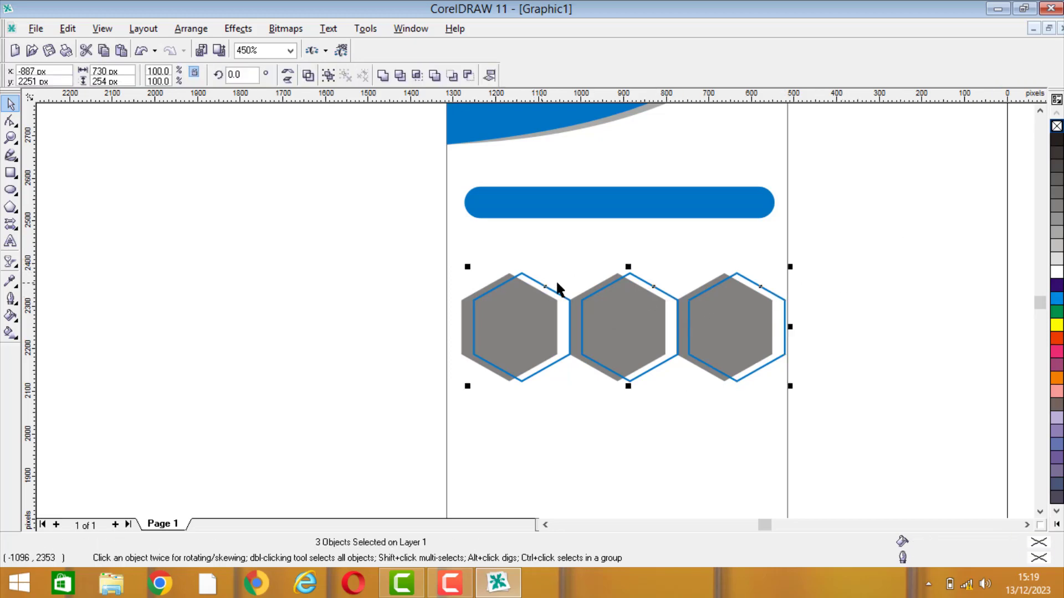
{"action": "left_click", "coordinate": [1057, 271]}
{"action": "left_click", "coordinate": [969, 274]}
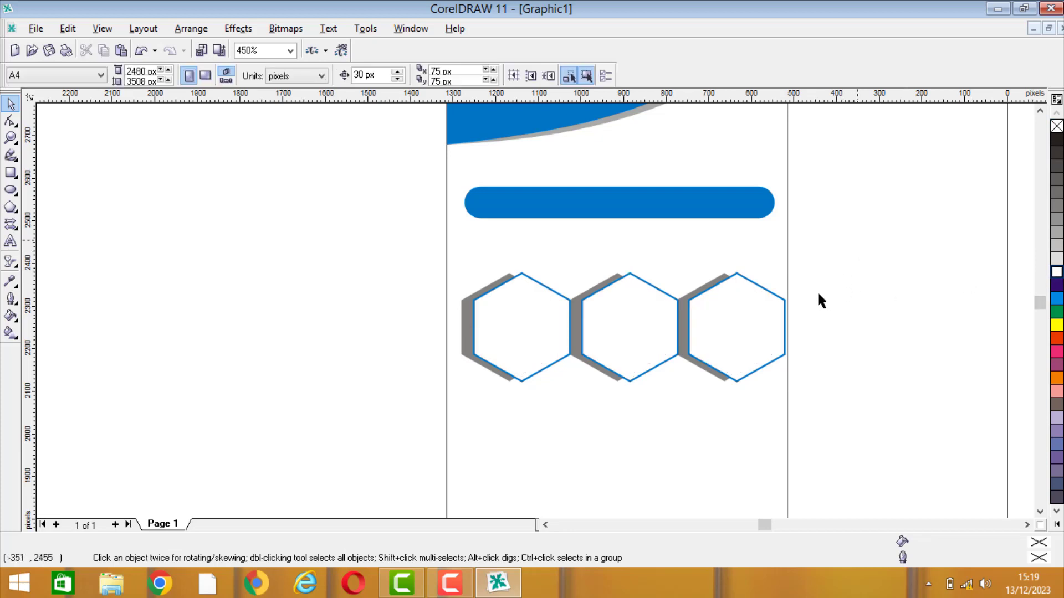
Step: Move all six hexagons together about 7 px to the left and 25 px up
{"action": "left_click_drag", "start_coordinate": [857, 239], "coordinate": [434, 408]}
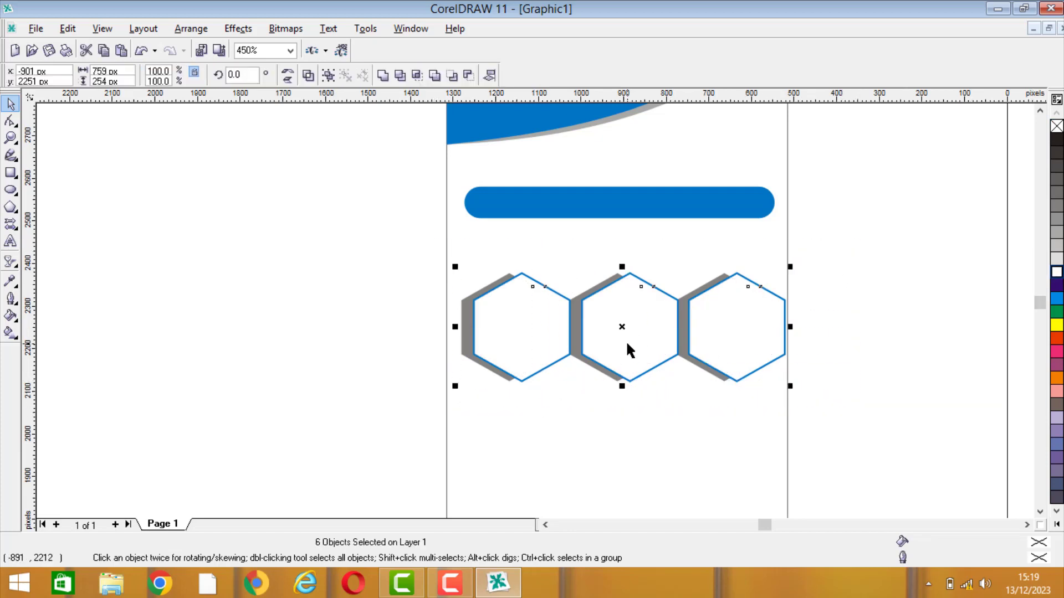
{"action": "left_click_drag", "start_coordinate": [627, 344], "coordinate": [625, 334]}
{"action": "left_click", "coordinate": [812, 337]}
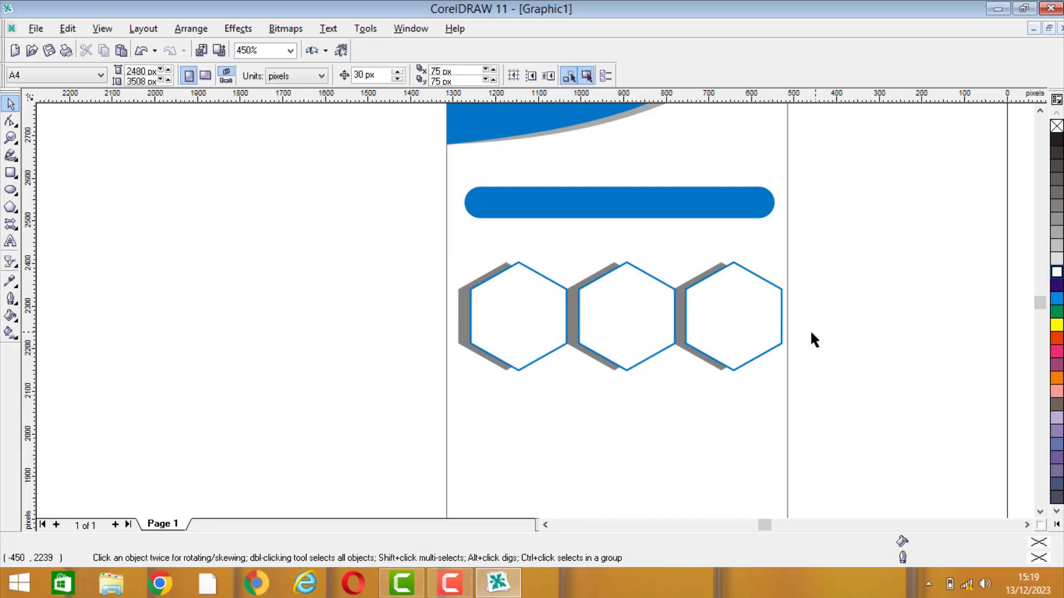
Step: Delete the three gray hexagons behind the white ones, keeping only the blue-outlined row
{"action": "left_click", "coordinate": [712, 365]}
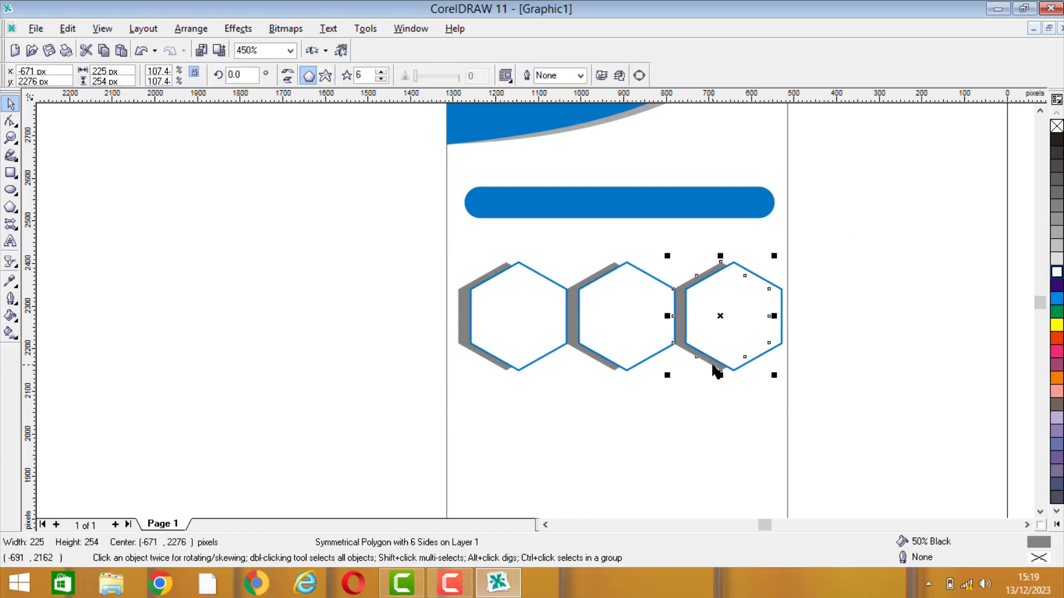
{"action": "key", "text": "Delete"}
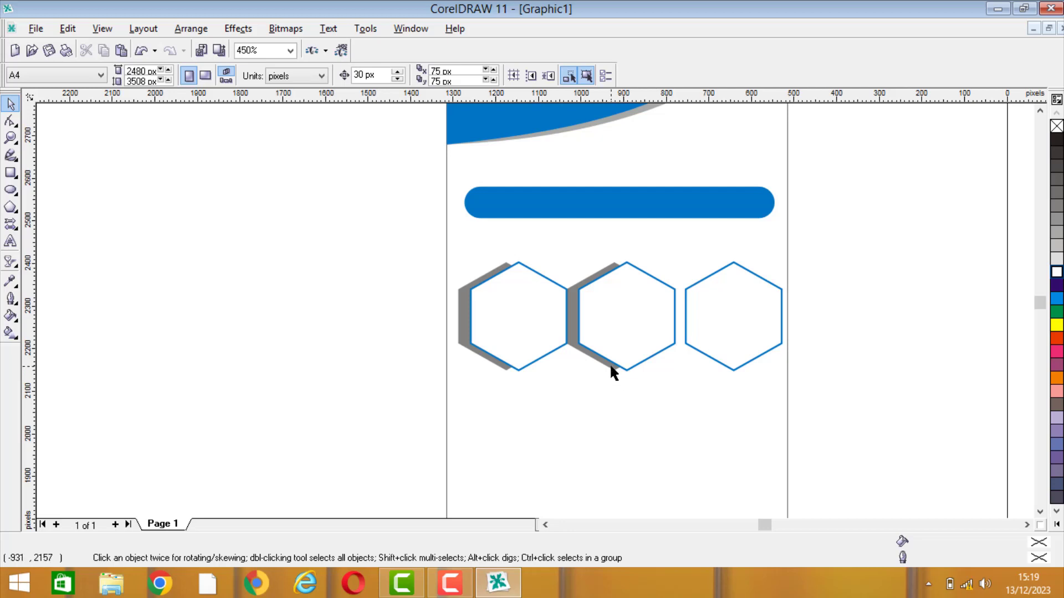
{"action": "left_click", "coordinate": [611, 365]}
{"action": "key", "text": "Delete"}
{"action": "left_click", "coordinate": [491, 359]}
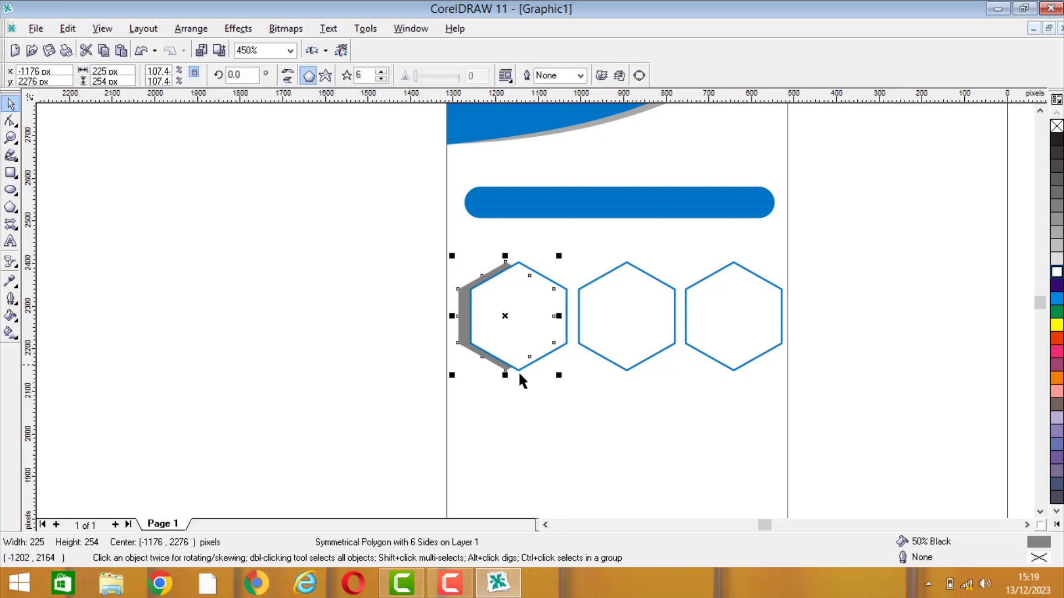
{"action": "left_click_drag", "start_coordinate": [447, 383], "coordinate": [671, 382]}
{"action": "key", "text": "ctrl+z"}
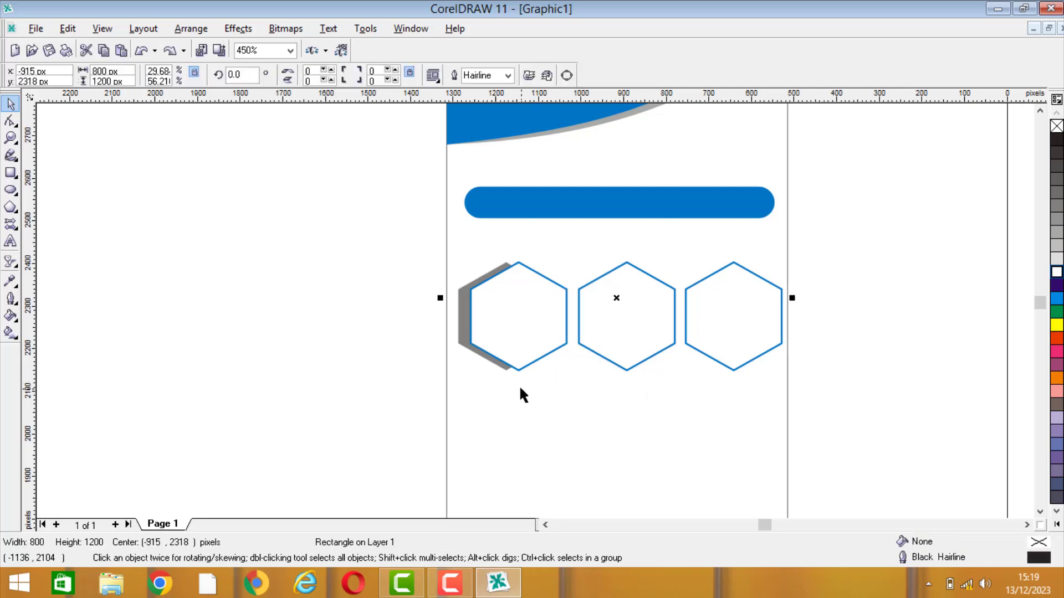
{"action": "left_click", "coordinate": [501, 365]}
{"action": "key", "text": "Delete"}
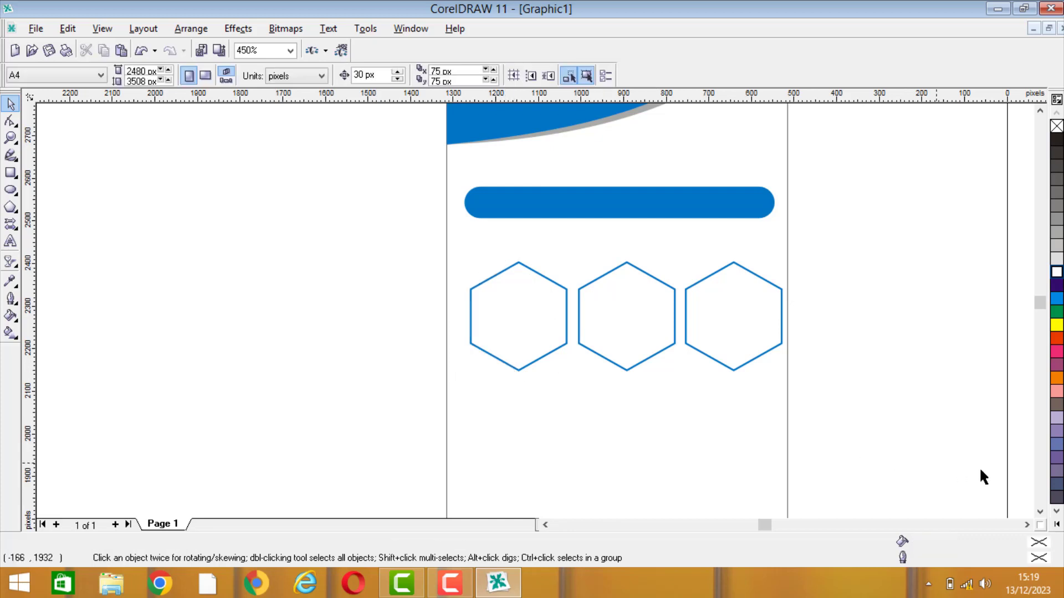
Step: Select the 800 × 1200 px card frame around the hexagons
{"action": "left_click", "coordinate": [1040, 512]}
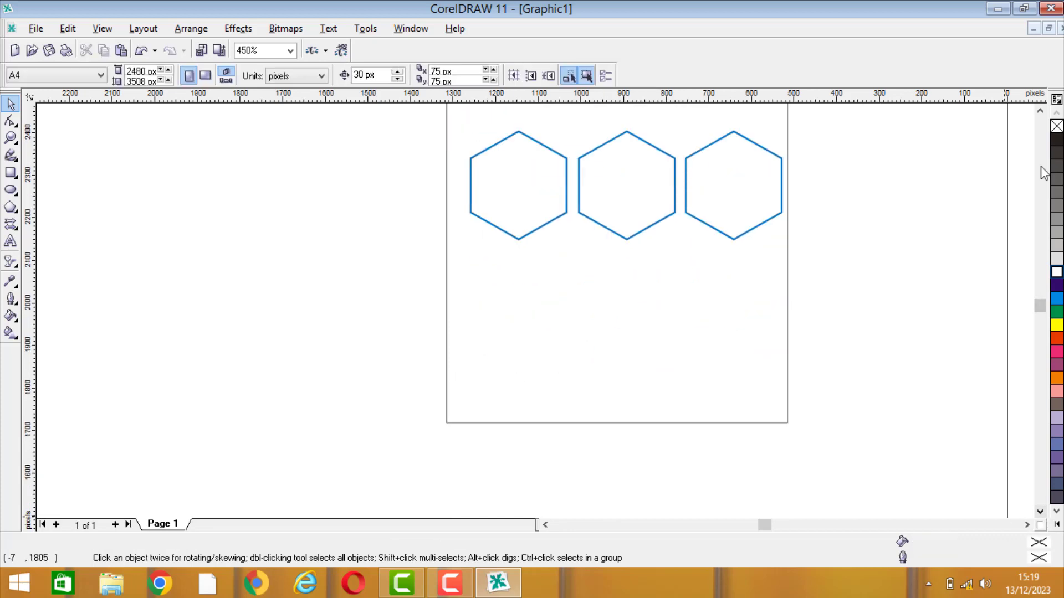
{"action": "left_click", "coordinate": [11, 172]}
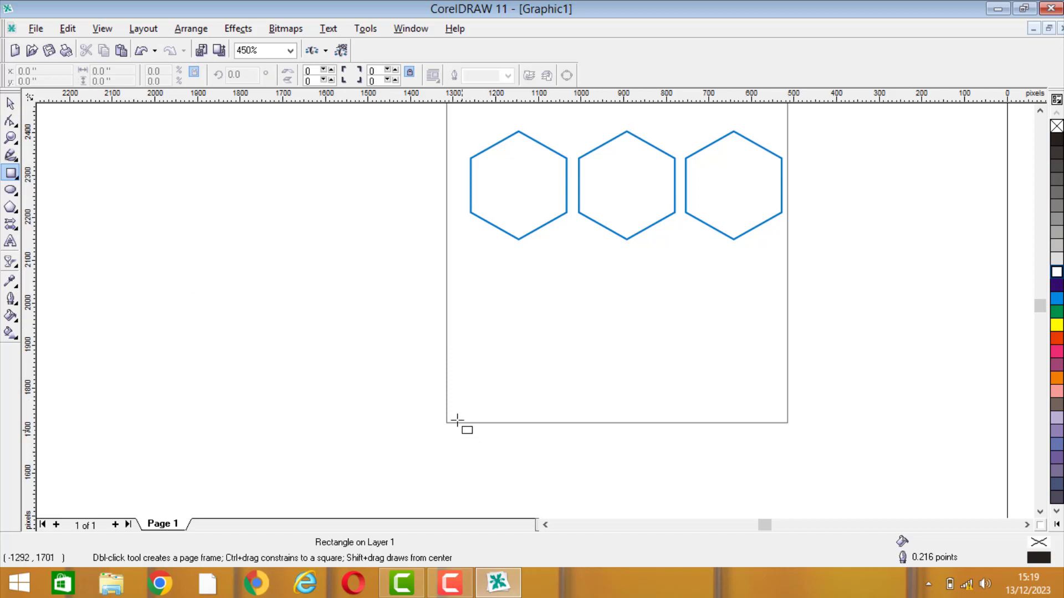
{"action": "key", "text": "space"}
{"action": "left_click", "coordinate": [445, 351]}
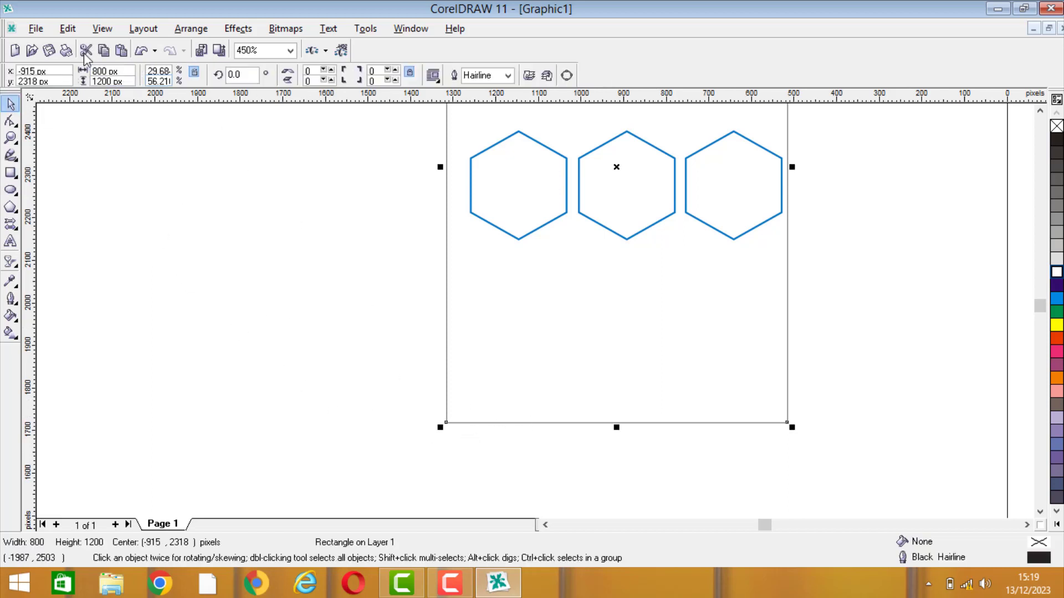
{"action": "left_click", "coordinate": [68, 28]}
{"action": "left_click", "coordinate": [89, 110]}
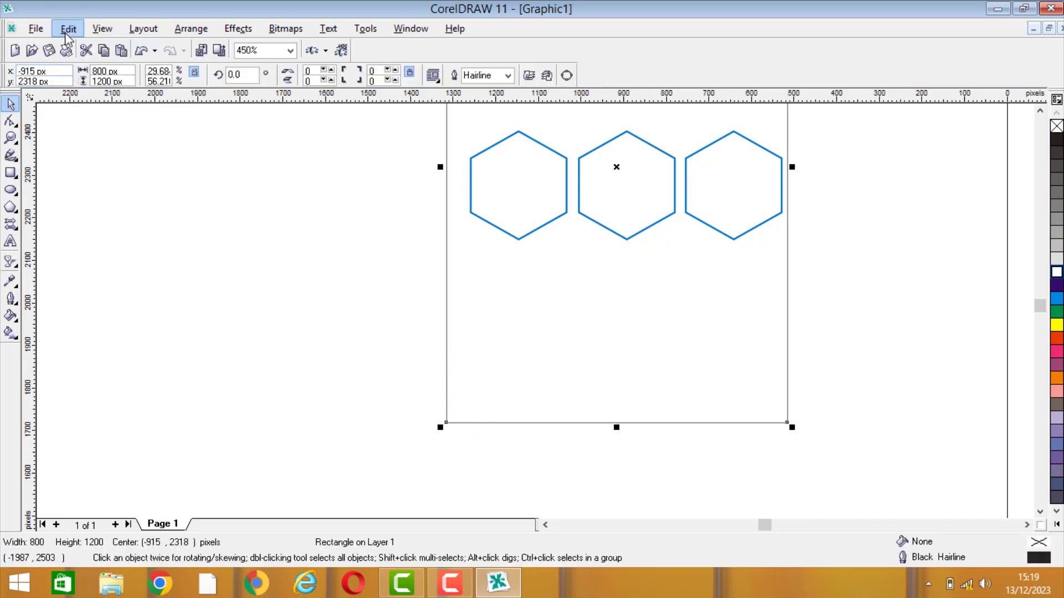
{"action": "left_click", "coordinate": [68, 28]}
{"action": "left_click", "coordinate": [97, 155]}
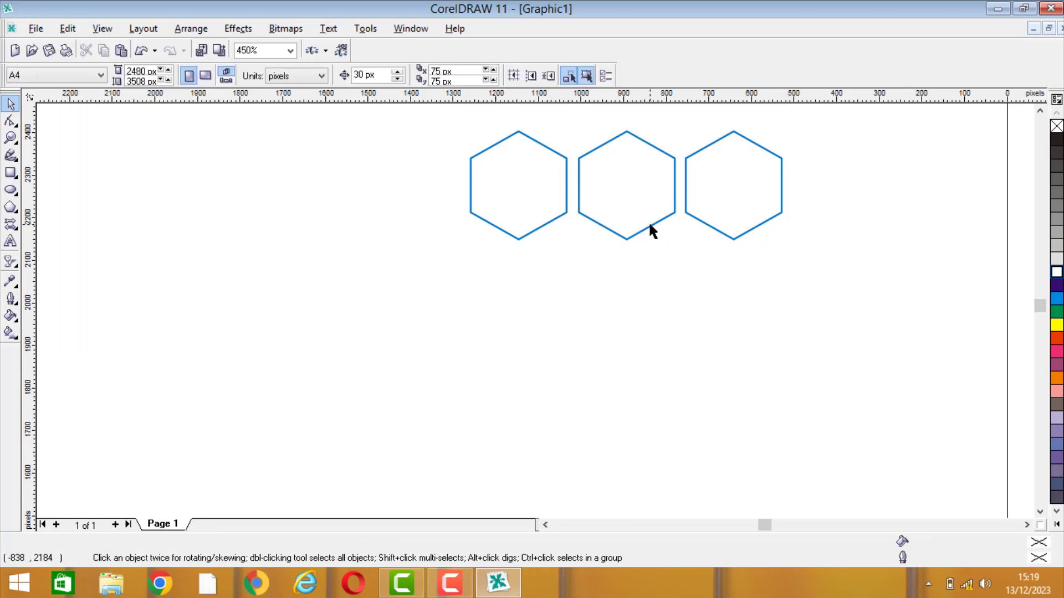
{"action": "key", "text": "ctrl+z"}
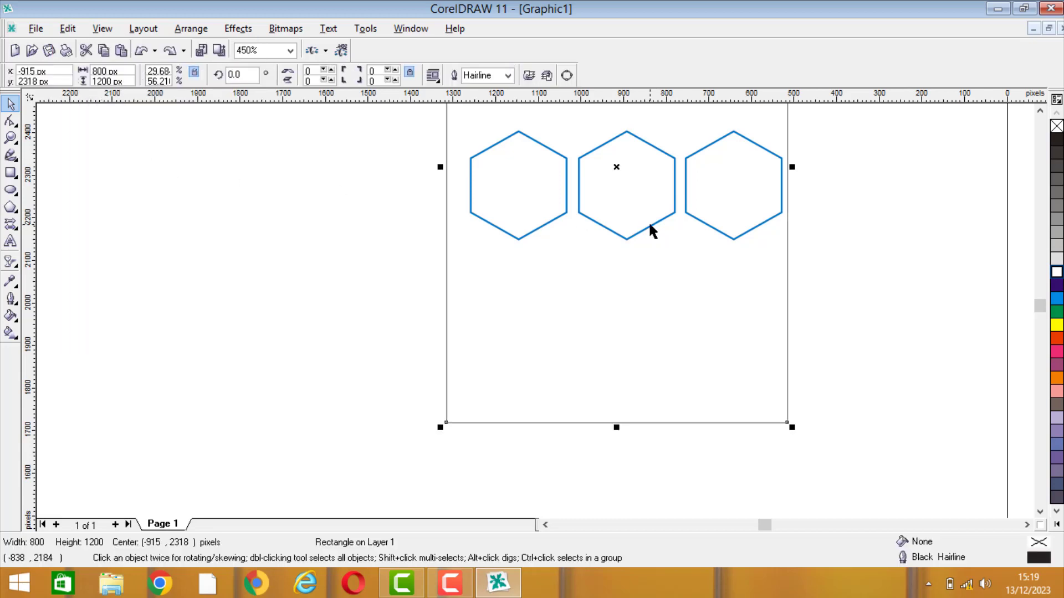
Step: Duplicate the card frame as a rectangle about 800 × 173 px aligned to the frame's bottom edge
{"action": "scroll", "coordinate": [770, 339], "scroll_direction": "down", "scroll_amount": 5}
{"action": "scroll", "coordinate": [769, 338], "scroll_direction": "down", "scroll_amount": 1}
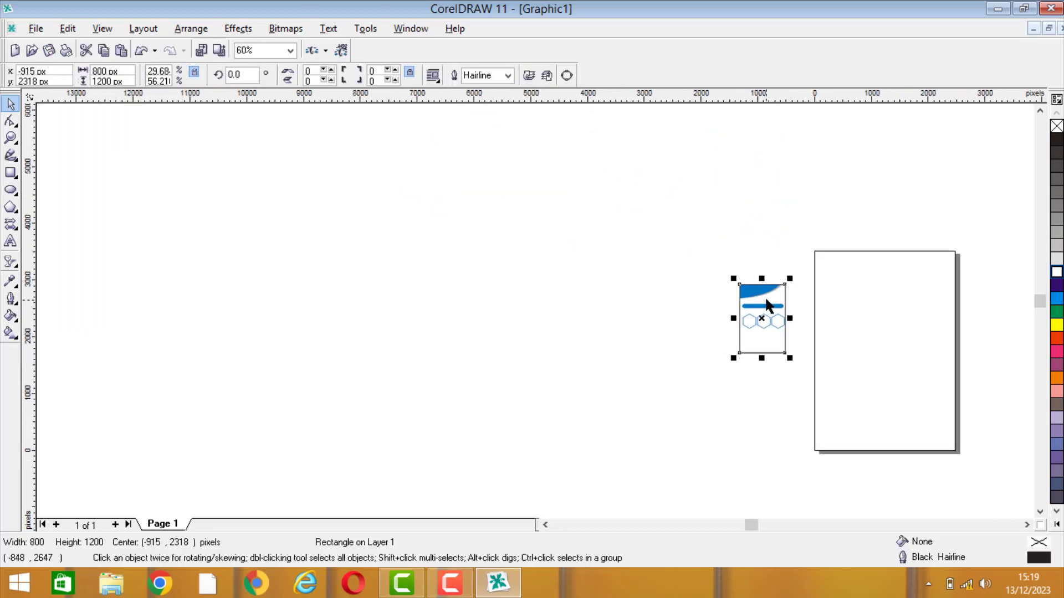
{"action": "left_click_drag", "start_coordinate": [762, 283], "coordinate": [767, 336]}
{"action": "scroll", "coordinate": [777, 351], "scroll_direction": "up", "scroll_amount": 5}
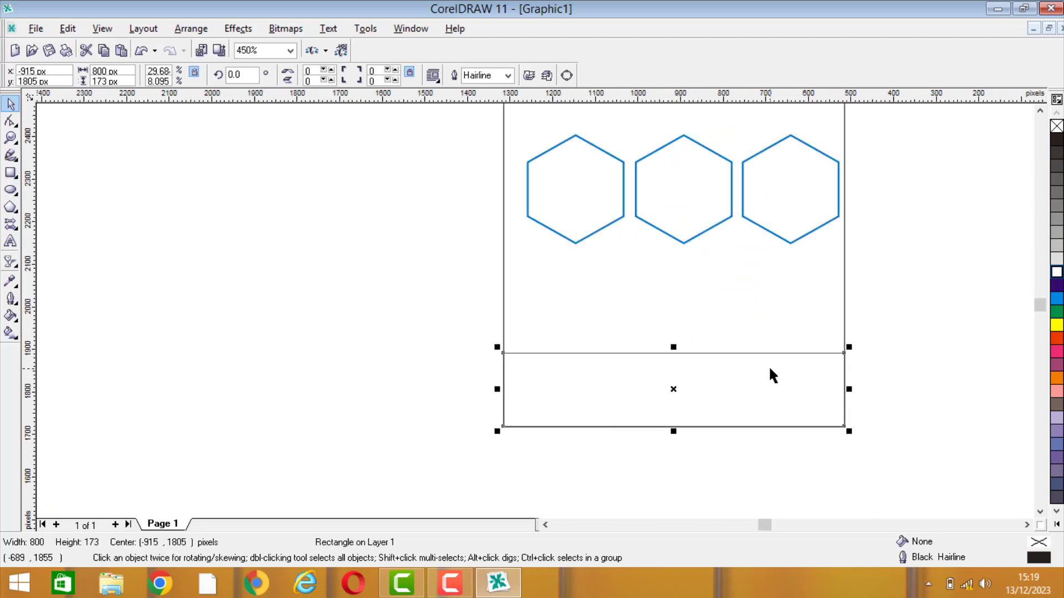
Step: Convert the rectangle at the card's bottom to curves and select its upper-left node
{"action": "key", "text": "F10"}
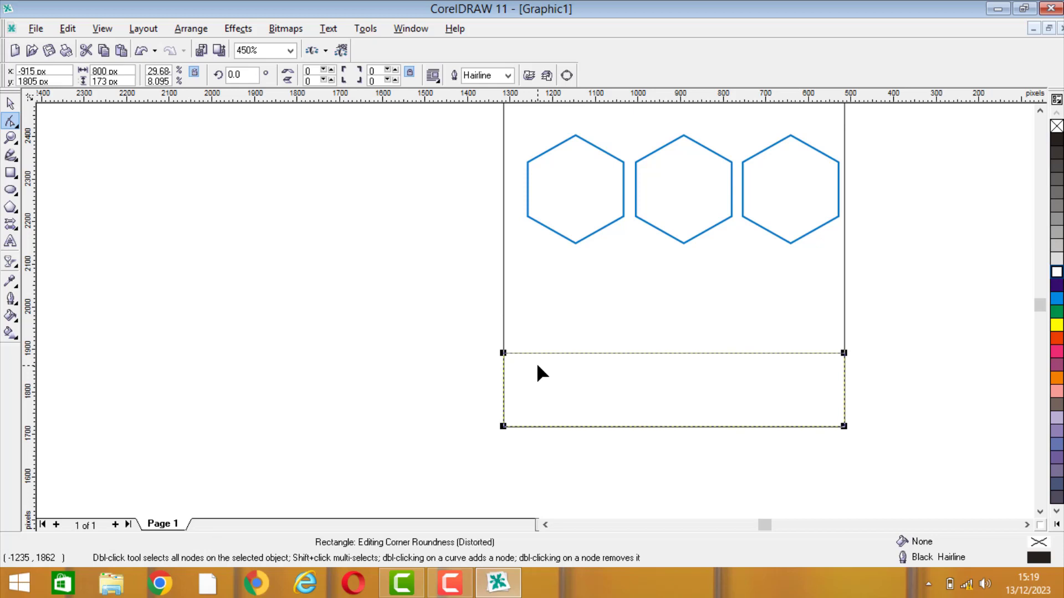
{"action": "key", "text": "ctrl+q"}
{"action": "left_click", "coordinate": [503, 353]}
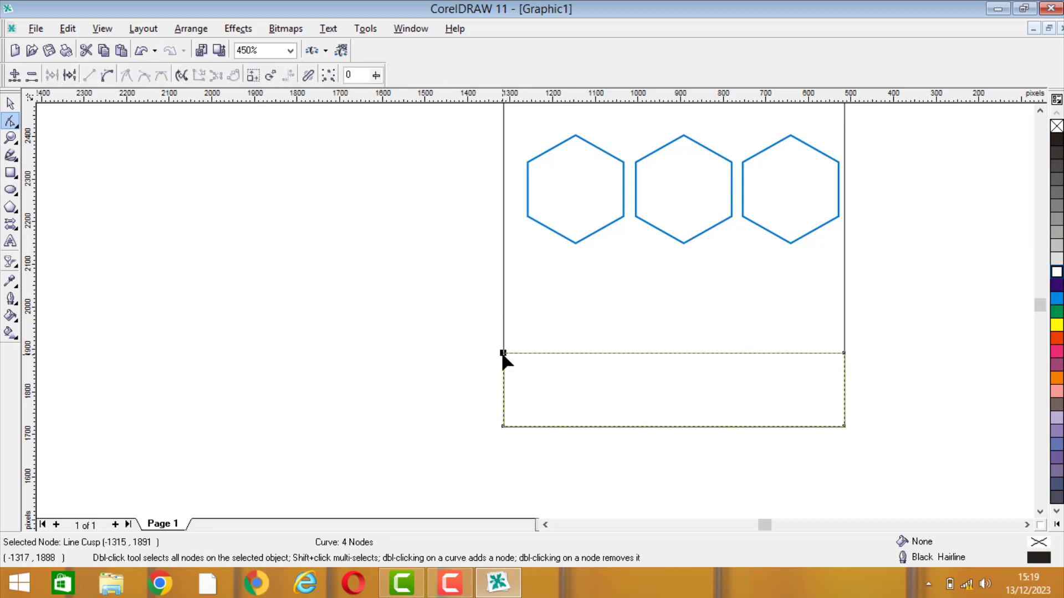
{"action": "key", "text": "Delete"}
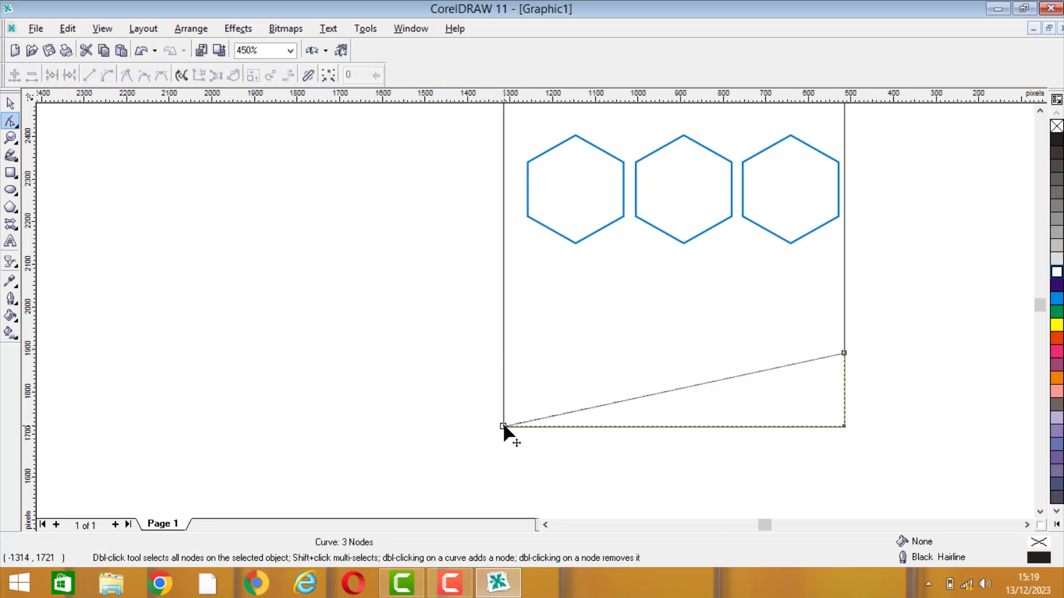
{"action": "left_click_drag", "start_coordinate": [503, 426], "coordinate": [503, 388]}
{"action": "key", "text": "ctrl+z"}
{"action": "key", "text": "ctrl+z"}
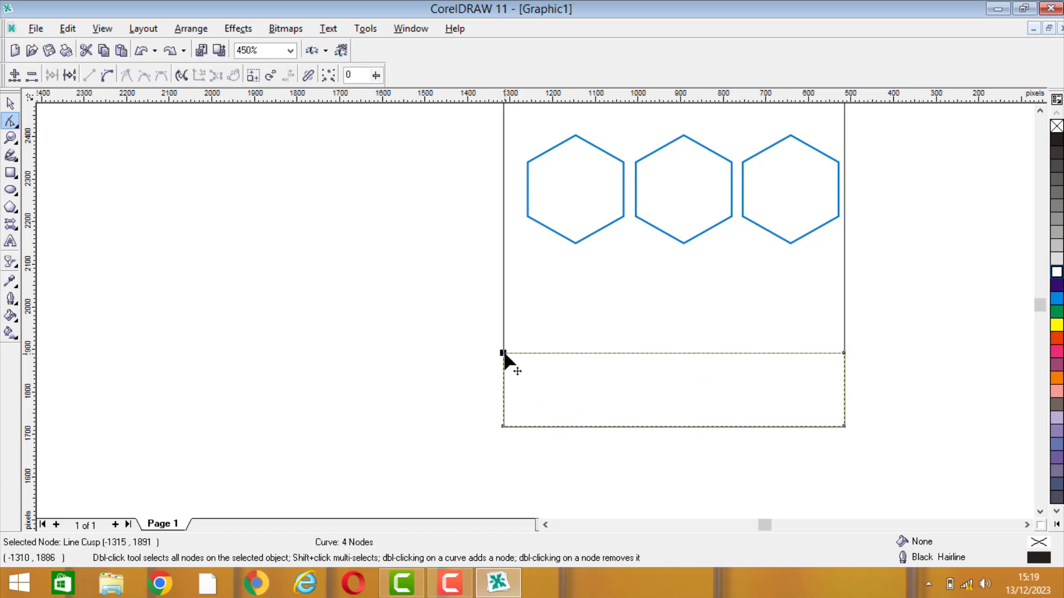
Step: Lower the bottom shape's upper-left node about 100 px and add a duplicate shape with that node slightly lower
{"action": "left_click_drag", "start_coordinate": [503, 353], "coordinate": [504, 395]}
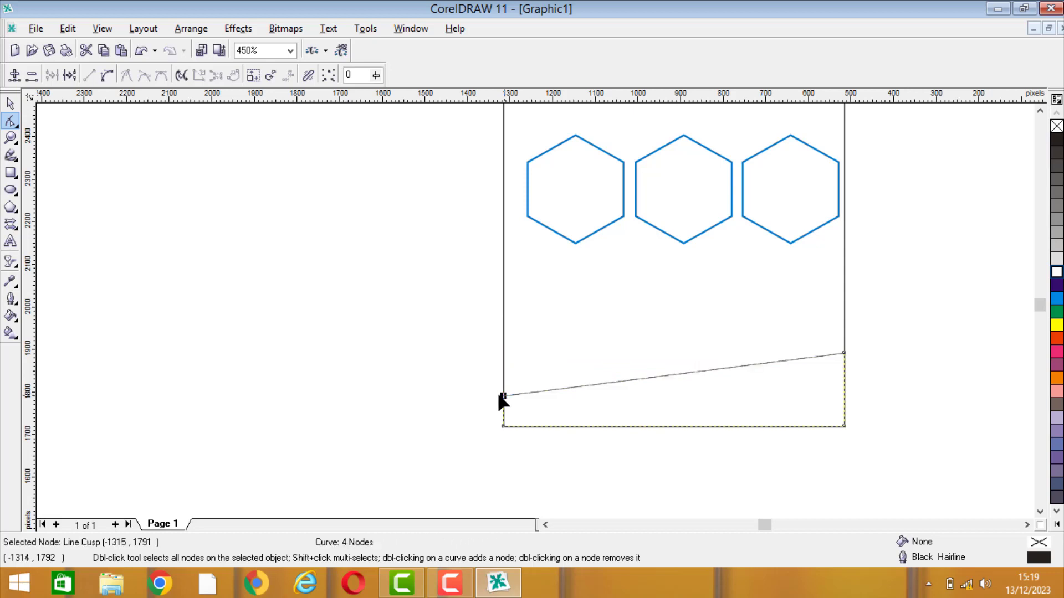
{"action": "left_click", "coordinate": [10, 104]}
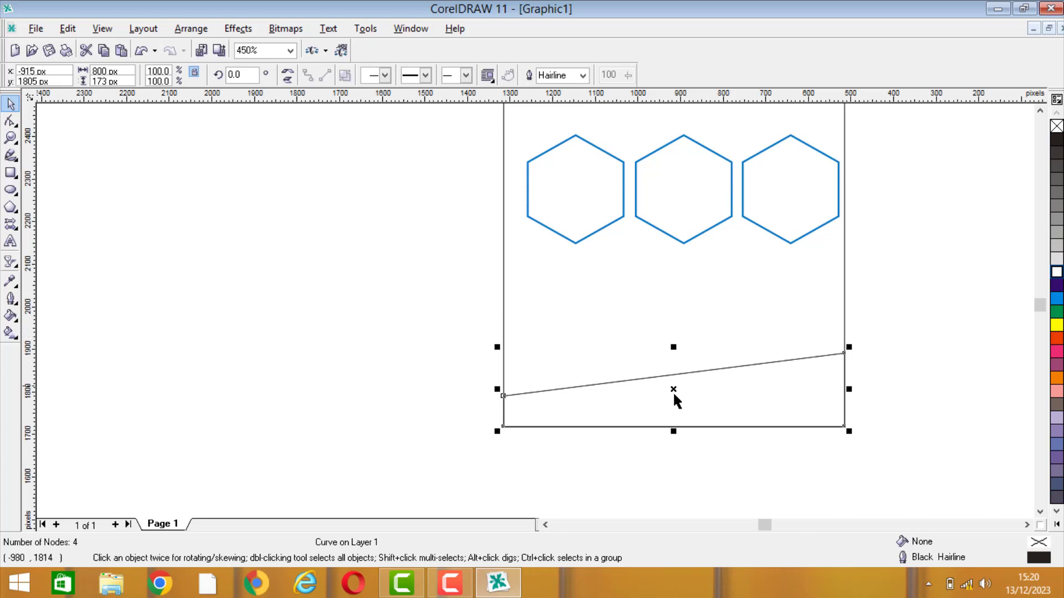
{"action": "left_click_drag", "start_coordinate": [503, 395], "coordinate": [503, 404]}
{"action": "left_click", "coordinate": [149, 190]}
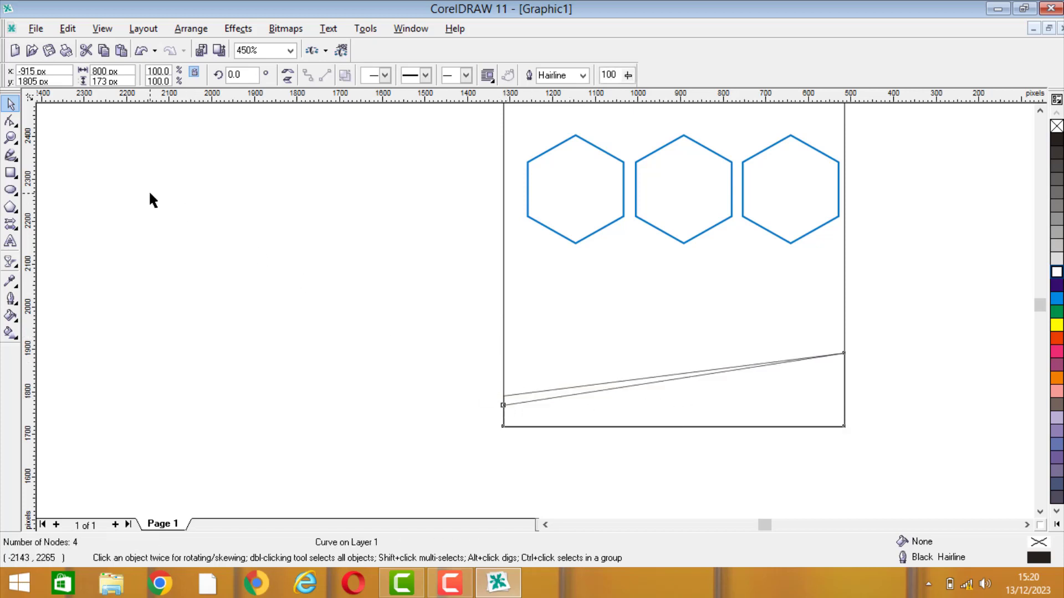
Step: Fill the taller of the two sloped shapes at the card's bottom with 50% Black
{"action": "left_click", "coordinate": [542, 393]}
{"action": "left_click", "coordinate": [1056, 207]}
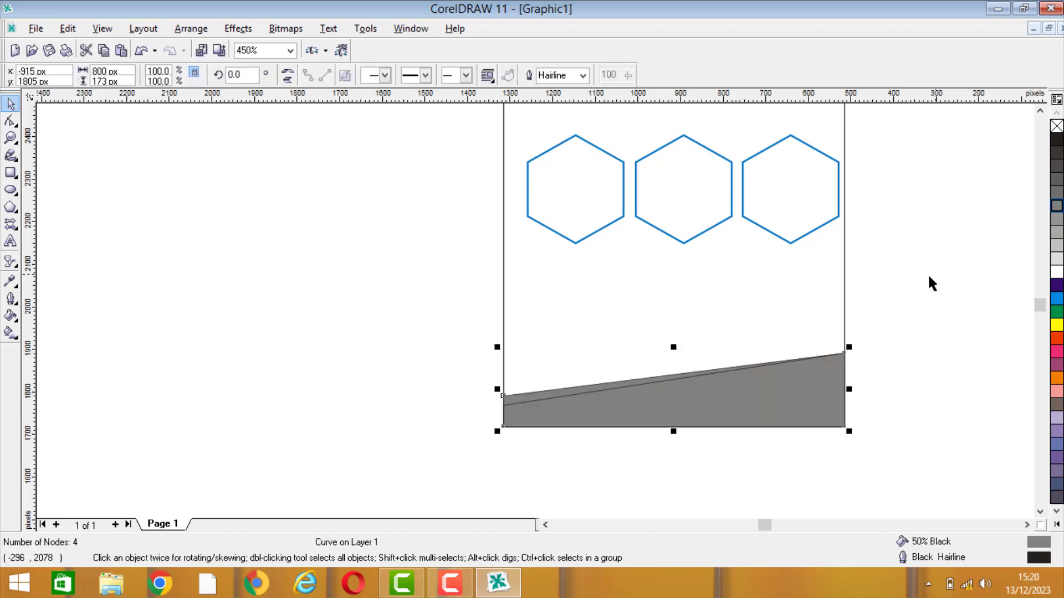
{"action": "left_click", "coordinate": [933, 294]}
Step: Fill the lower of the two sloped shapes at the card's bottom with Sky Blue
{"action": "left_click", "coordinate": [580, 390]}
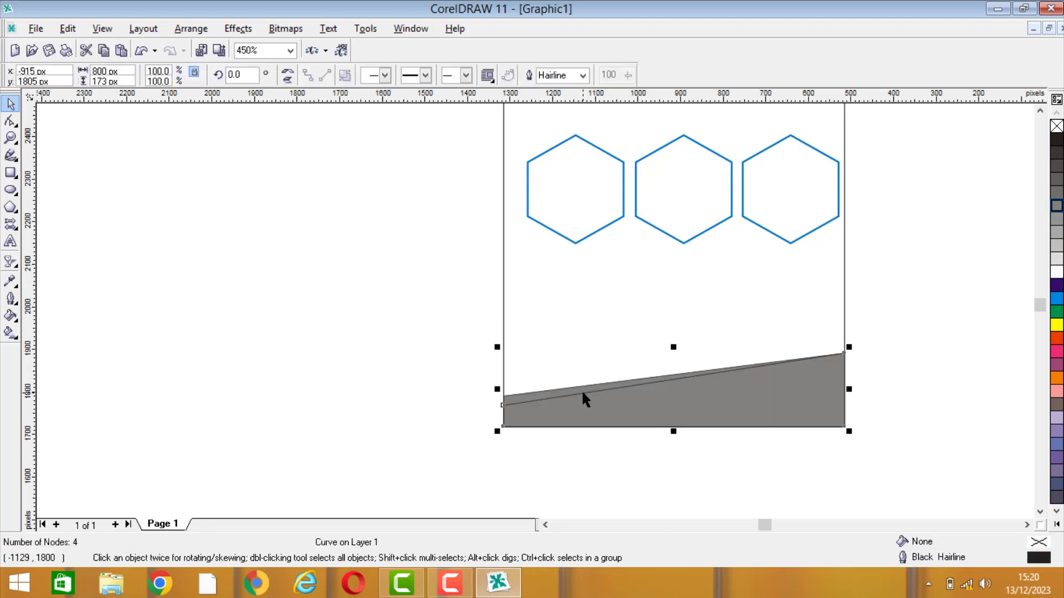
{"action": "left_click", "coordinate": [533, 401]}
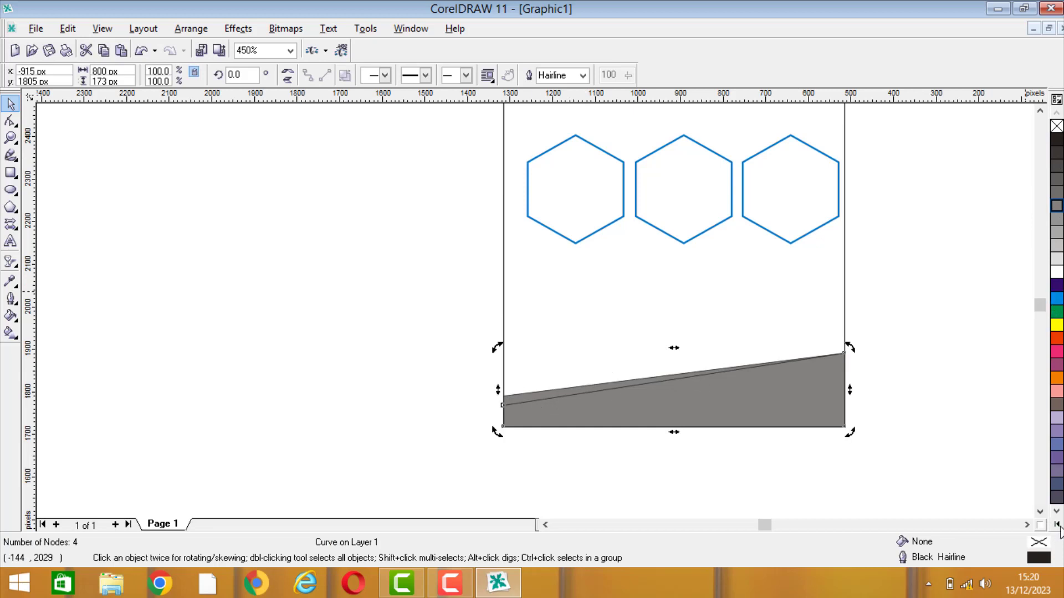
{"action": "left_click", "coordinate": [1057, 524]}
{"action": "left_click", "coordinate": [1014, 511]}
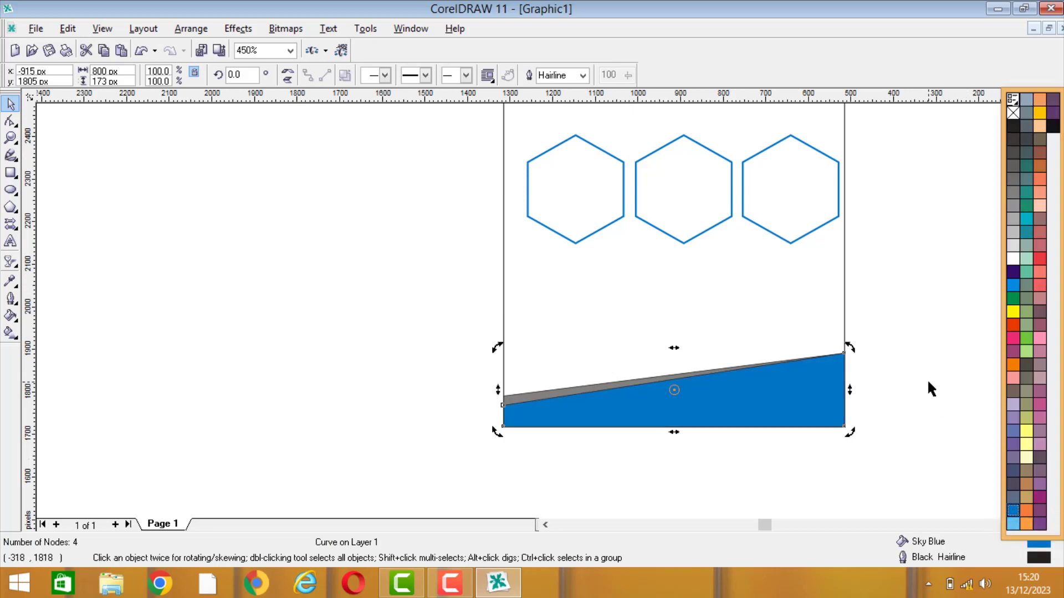
Step: Remove the outlines from both sloped shapes at the card's bottom
{"action": "left_click_drag", "start_coordinate": [909, 327], "coordinate": [494, 439]}
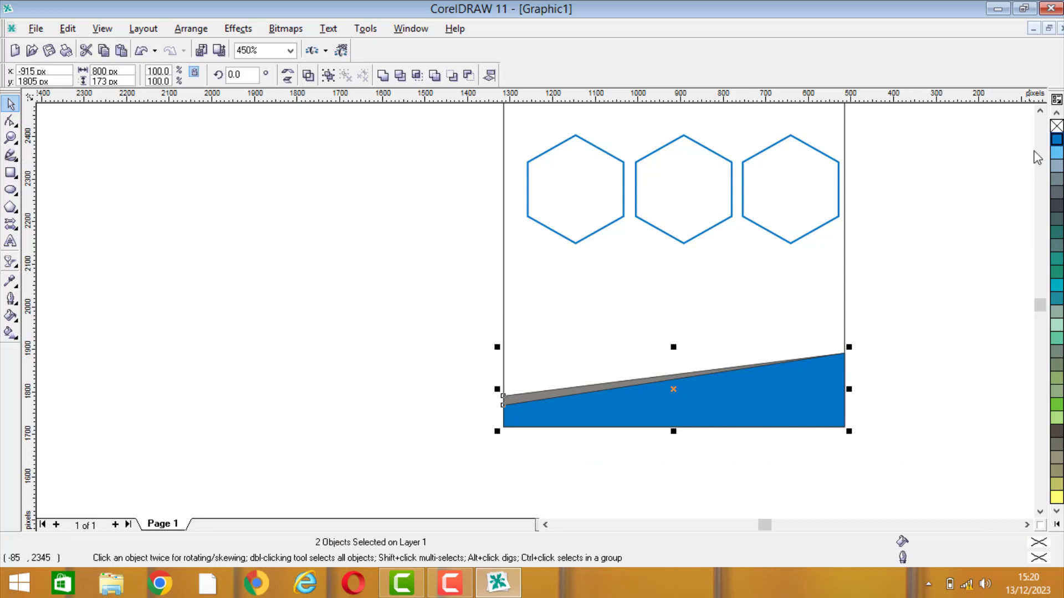
{"action": "right_click", "coordinate": [1056, 127]}
{"action": "left_click", "coordinate": [965, 185]}
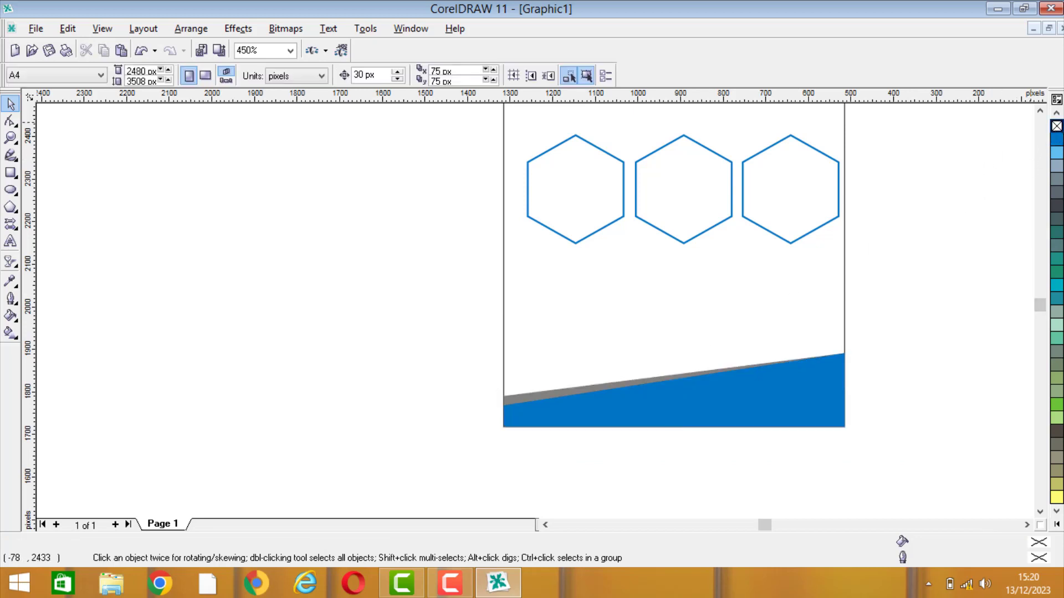
Step: Add the artistic text "SEVEN SOLUTION" over the blue curved shape at the card's top
{"action": "left_click", "coordinate": [1039, 110]}
{"action": "left_click", "coordinate": [1040, 111]}
{"action": "left_click", "coordinate": [1040, 111]}
{"action": "left_click", "coordinate": [1040, 111]}
{"action": "left_click", "coordinate": [1040, 110]}
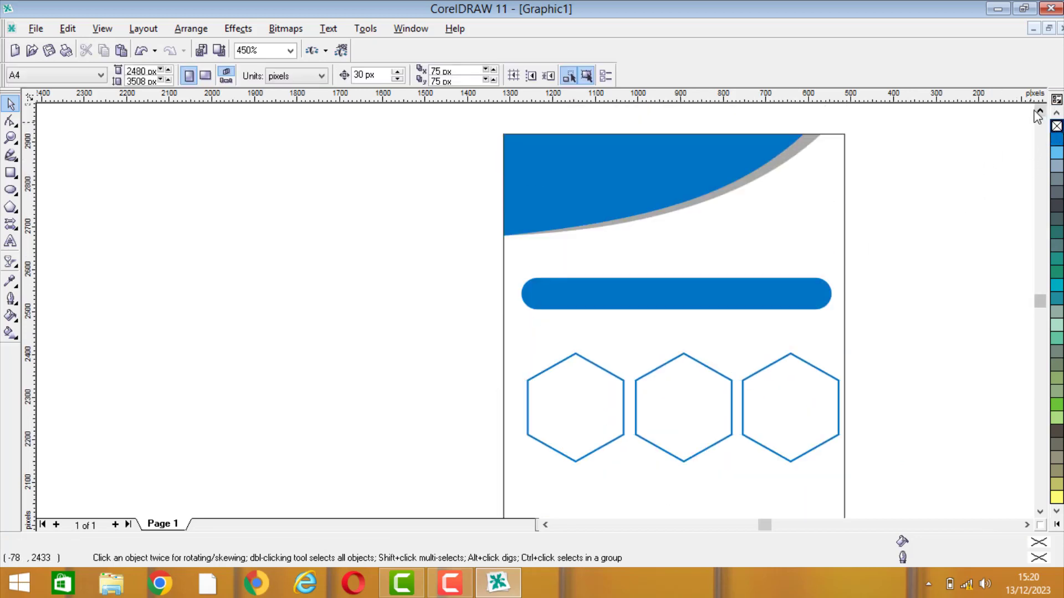
{"action": "key", "text": "z"}
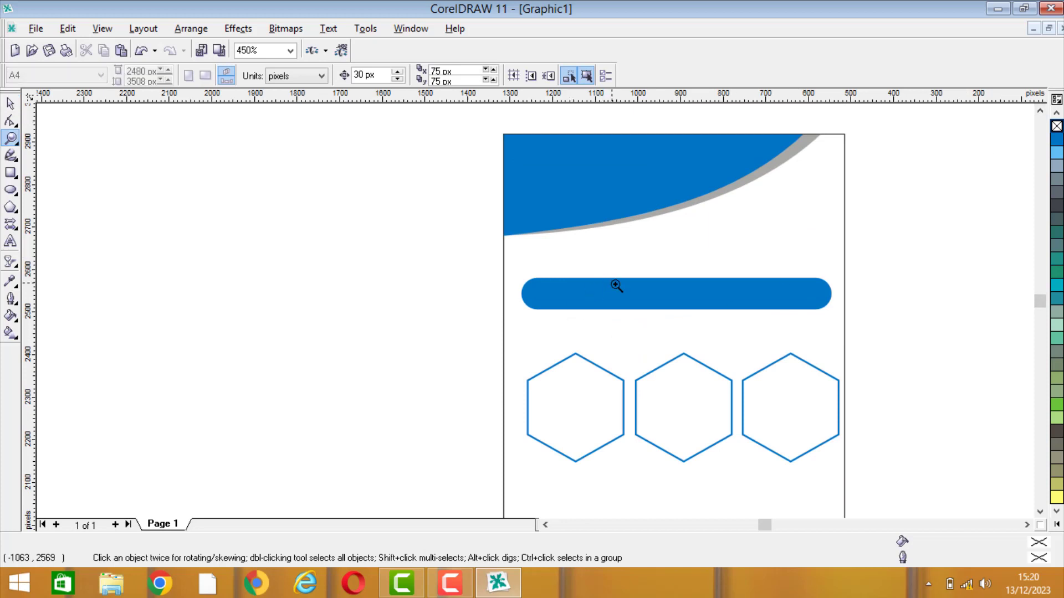
{"action": "left_click_drag", "start_coordinate": [481, 114], "coordinate": [900, 364]}
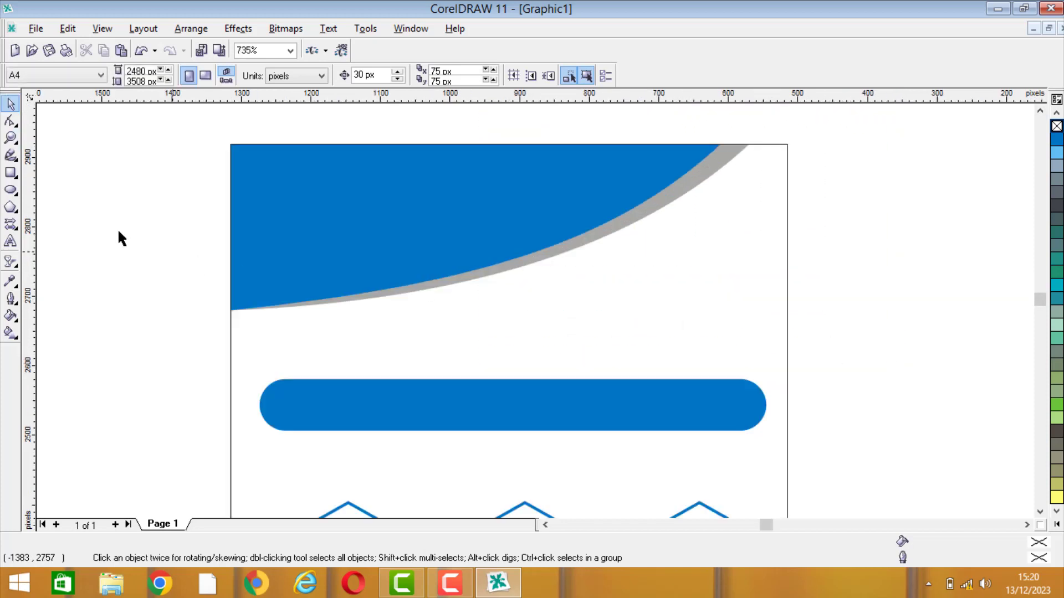
{"action": "left_click", "coordinate": [11, 244]}
{"action": "left_click", "coordinate": [298, 194]}
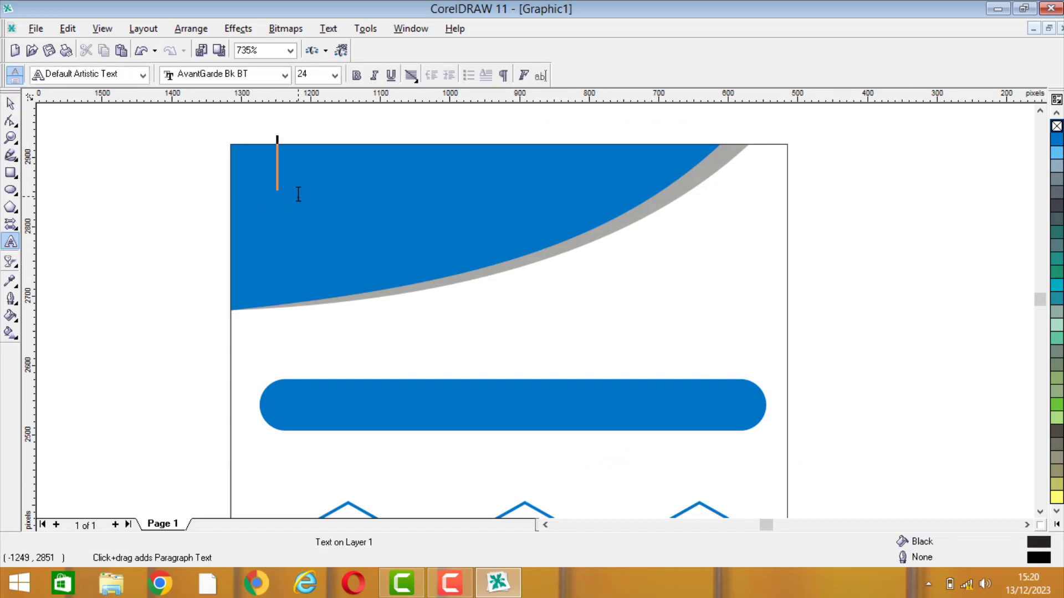
{"action": "type", "text": "SEVEN SOLUT"}
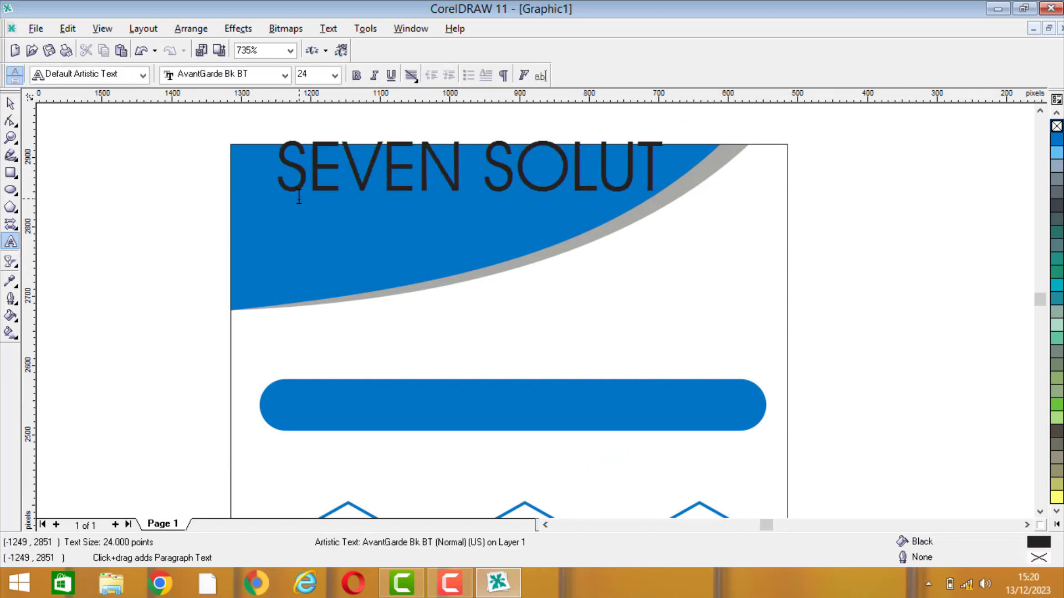
{"action": "type", "text": "ION"}
{"action": "key", "text": "ctrl+space"}
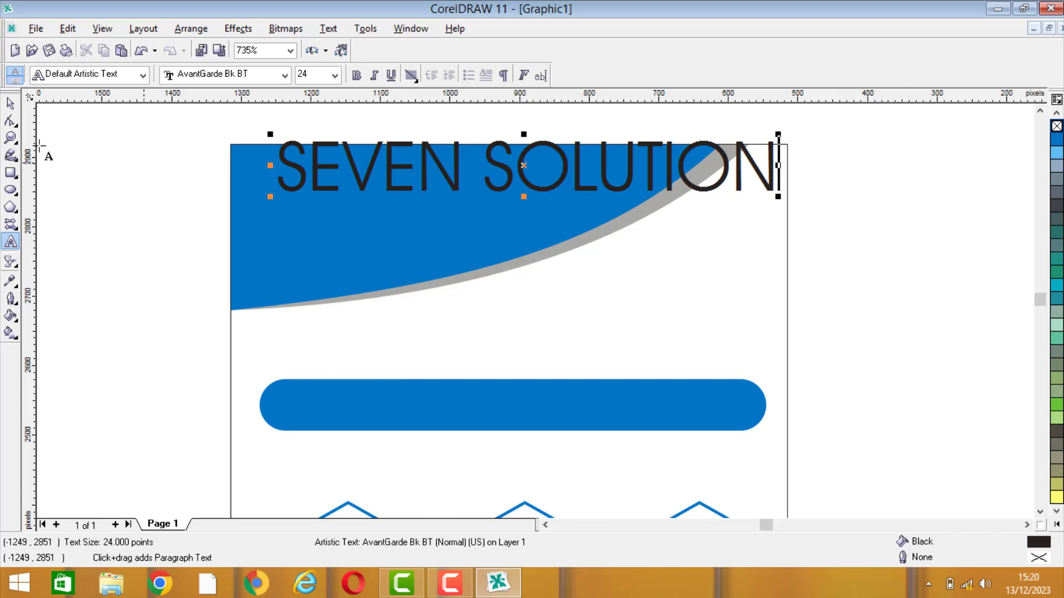
Step: Scale the "SEVEN SOLUTION" text down to about 16 pt and place it inside the blue curved shape near the card's upper-left corner
{"action": "left_click", "coordinate": [11, 104]}
{"action": "left_click_drag", "start_coordinate": [778, 134], "coordinate": [645, 149]}
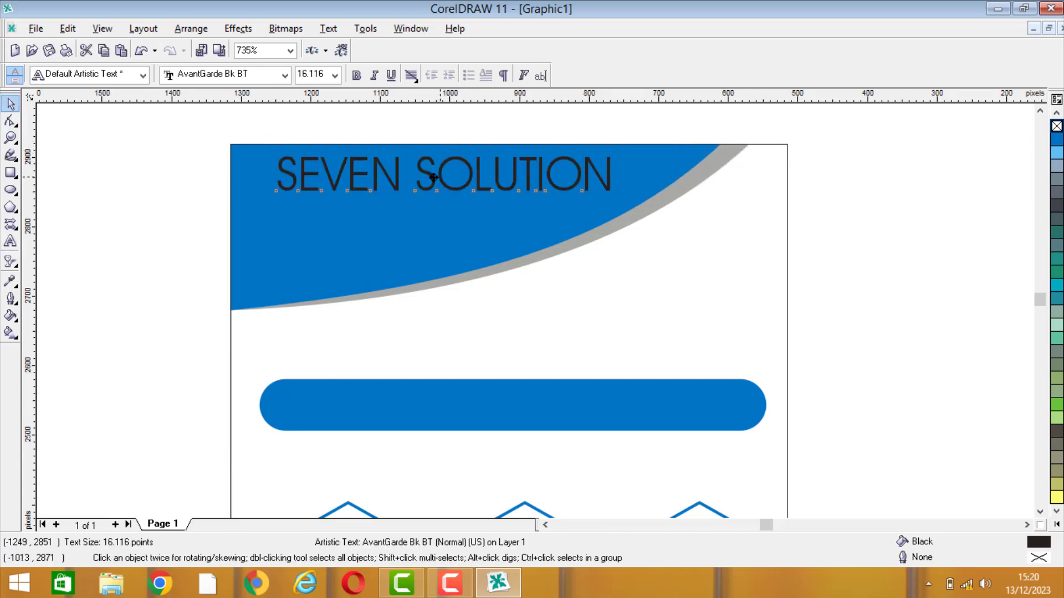
{"action": "left_click_drag", "start_coordinate": [433, 176], "coordinate": [410, 181]}
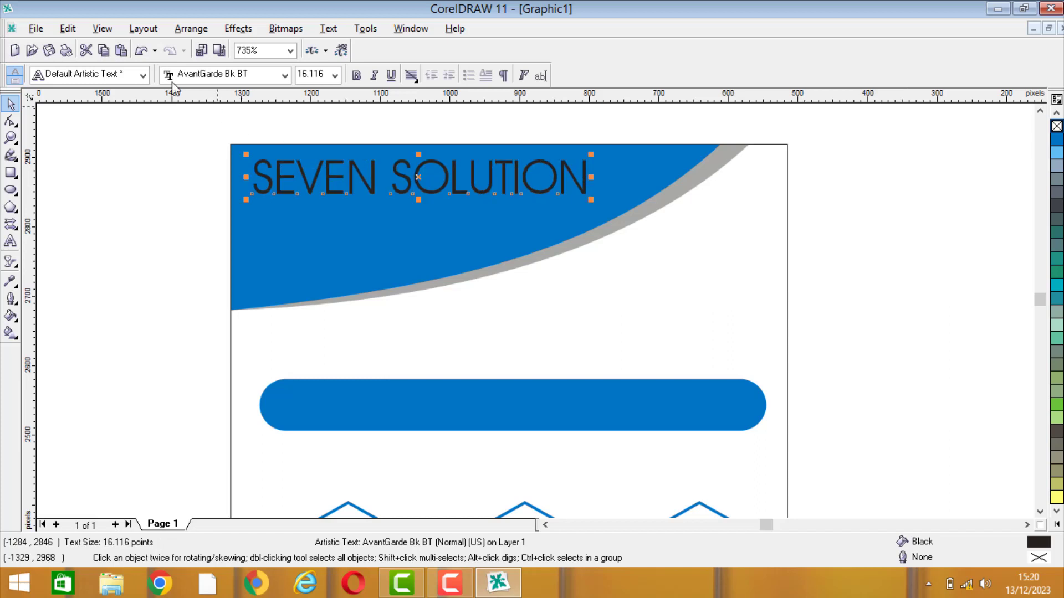
Step: Set the "SEVEN SOLUTION" text's font to AvantGarde Md BT and fill it with White
{"action": "left_click", "coordinate": [230, 76]}
{"action": "key", "text": "Down"}
{"action": "key", "text": "Down"}
{"action": "key", "text": "Up"}
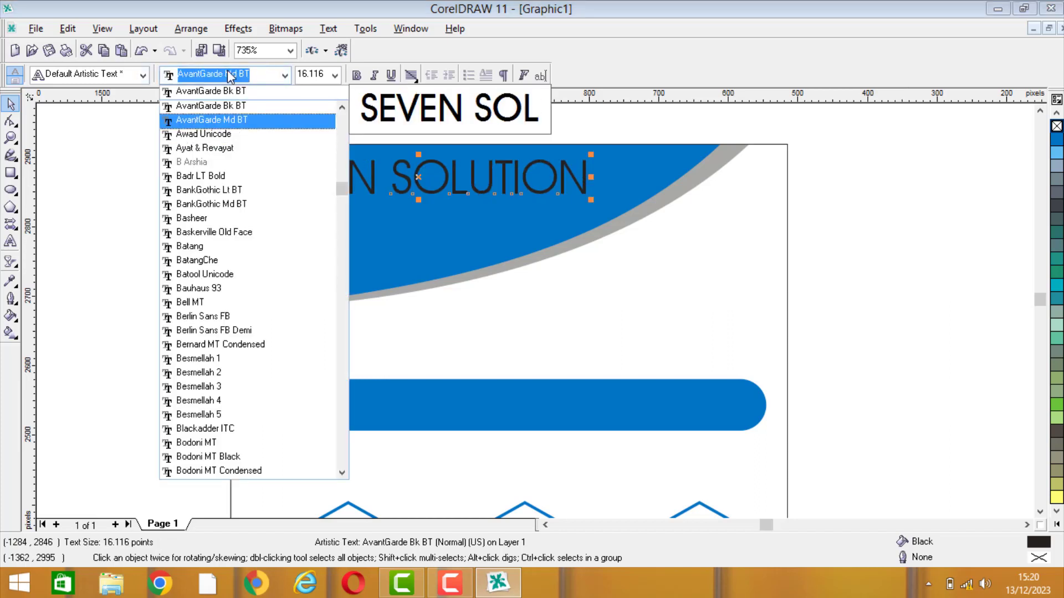
{"action": "key", "text": "Return"}
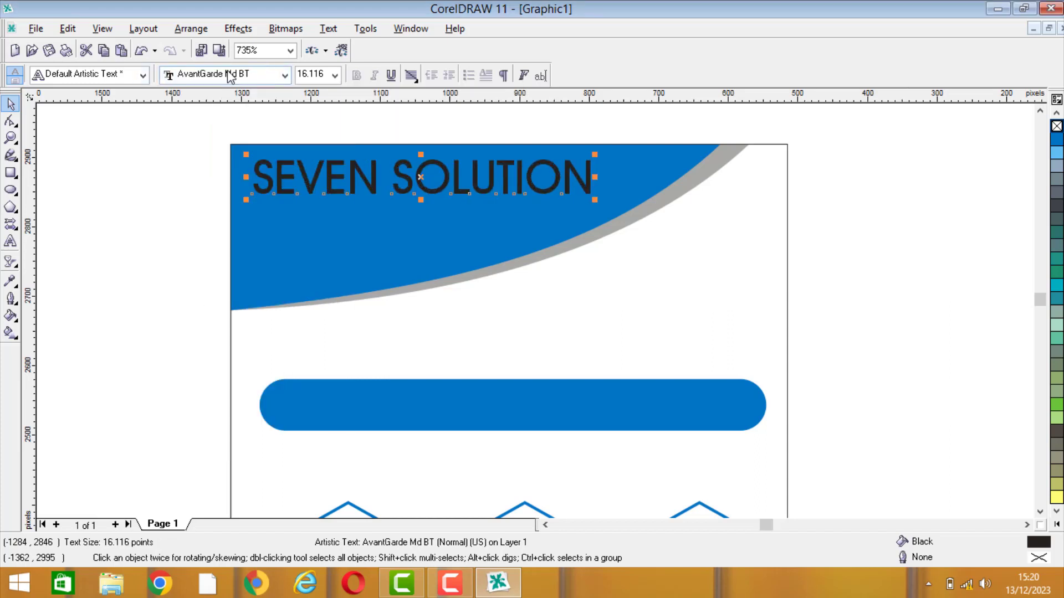
{"action": "left_click", "coordinate": [1057, 524]}
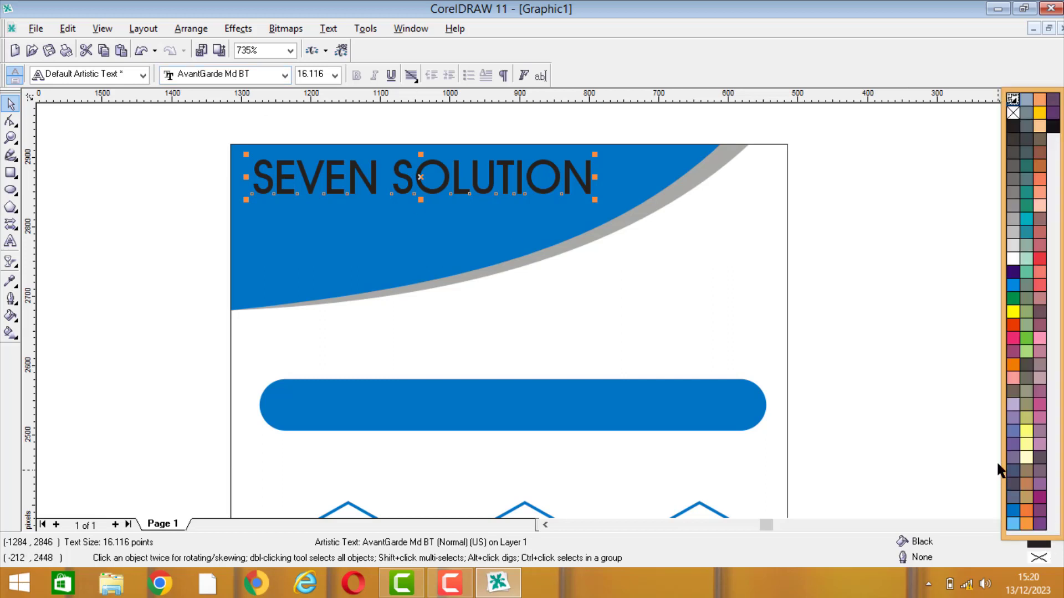
{"action": "left_click", "coordinate": [1012, 258]}
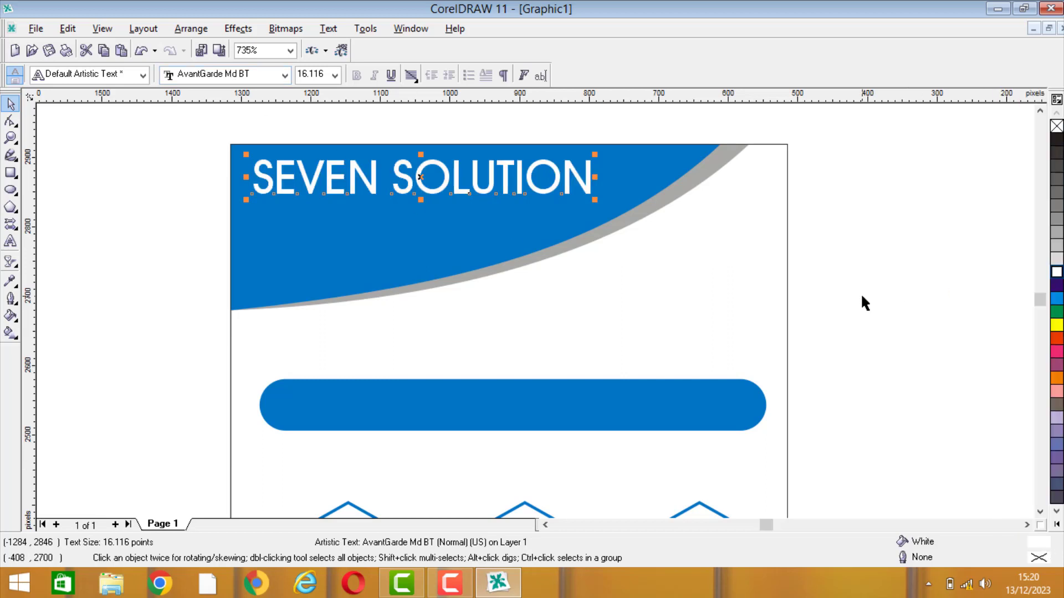
Step: Add the artistic text "WE OFFER COURSES" over the blue rounded title bar
{"action": "scroll", "coordinate": [1041, 516], "scroll_direction": "down", "scroll_amount": 2}
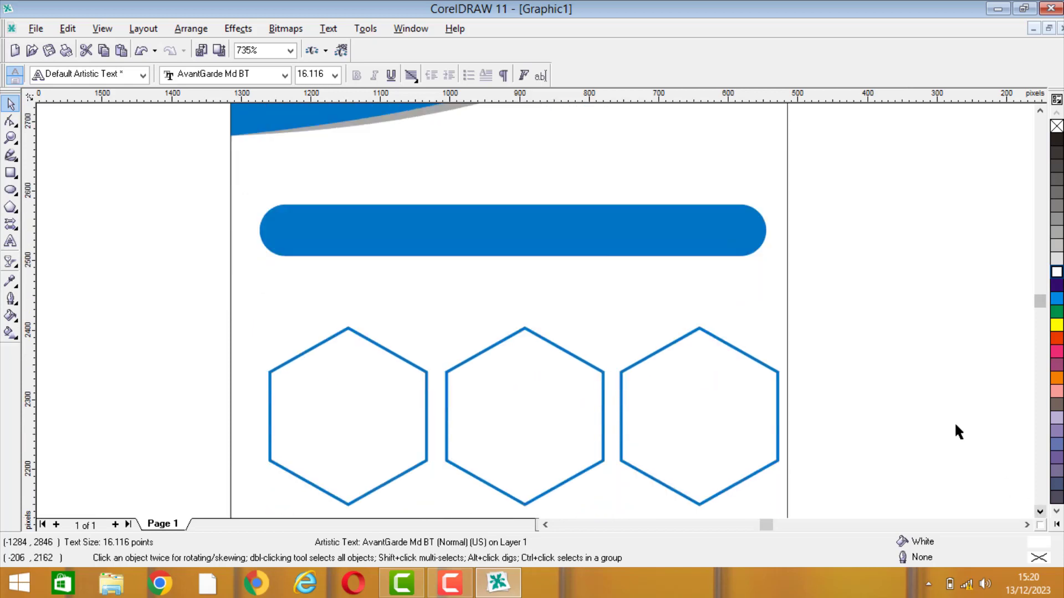
{"action": "left_click", "coordinate": [936, 369]}
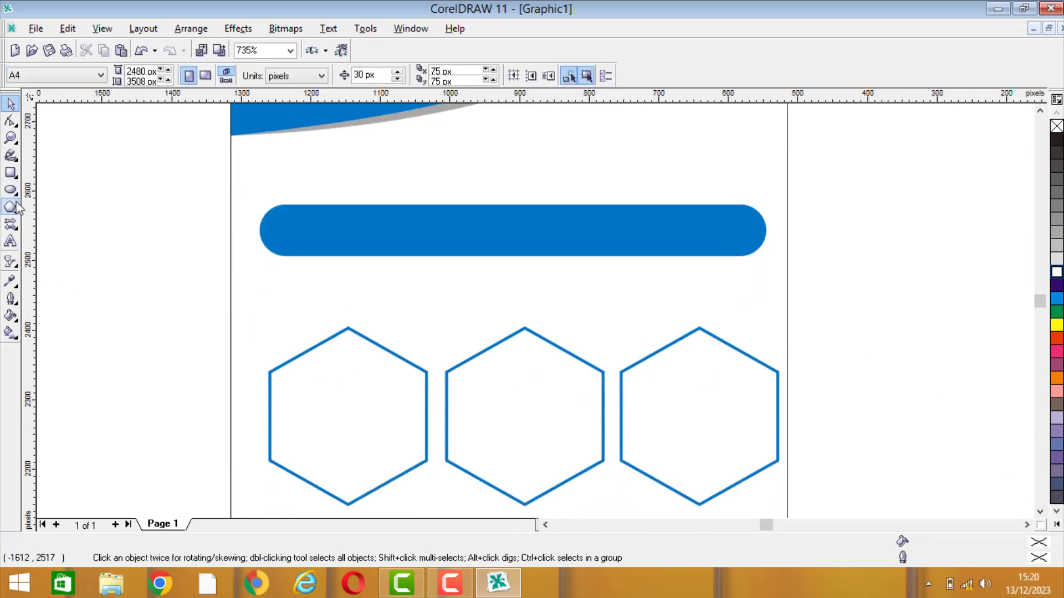
{"action": "key", "text": "F8"}
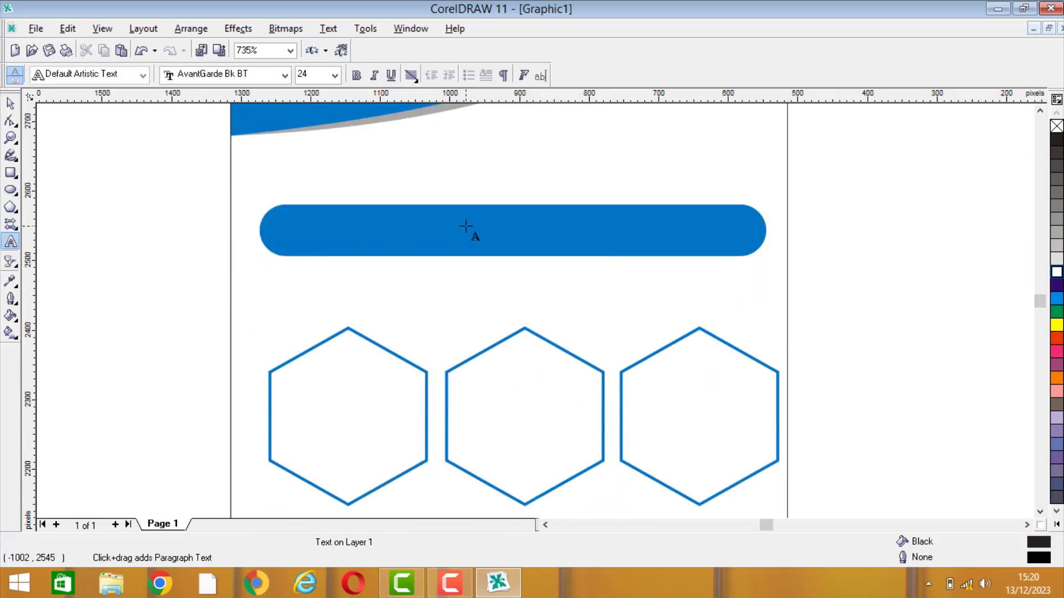
{"action": "type", "text": "WE "}
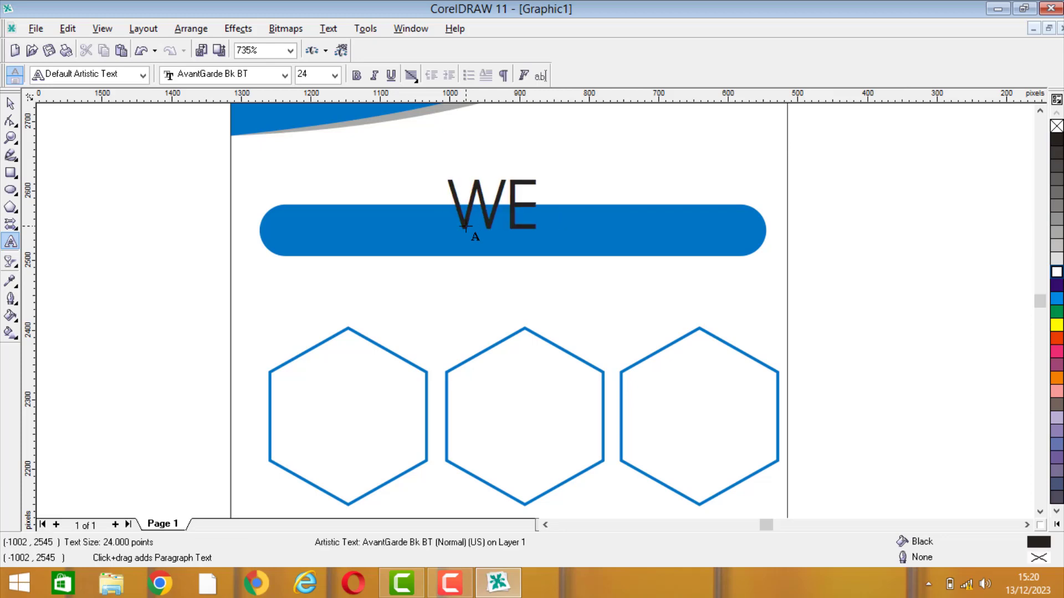
{"action": "type", "text": "OFFER COUR"}
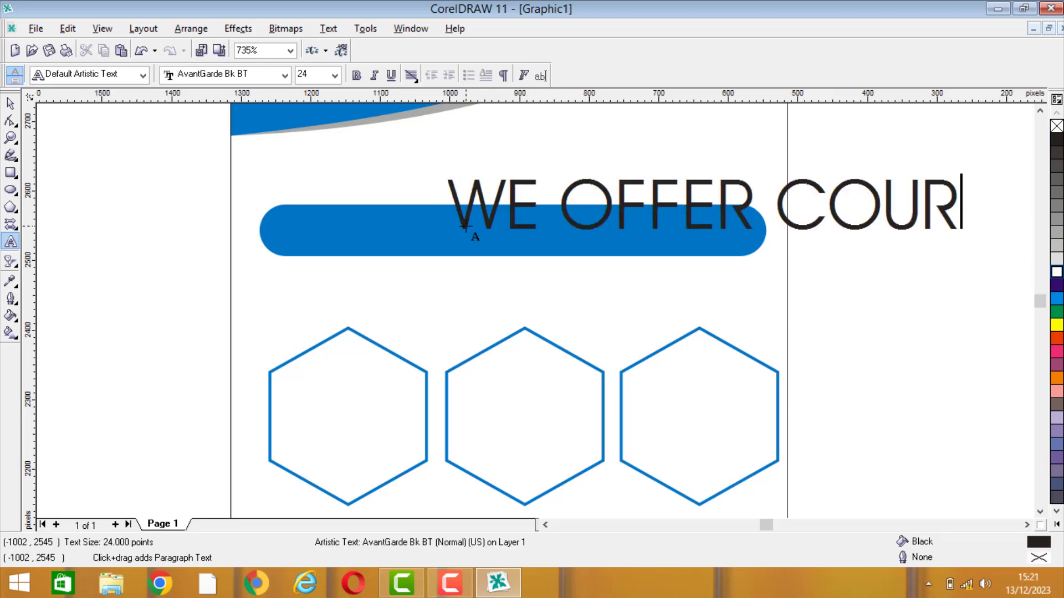
{"action": "type", "text": "SES"}
{"action": "left_click", "coordinate": [10, 105]}
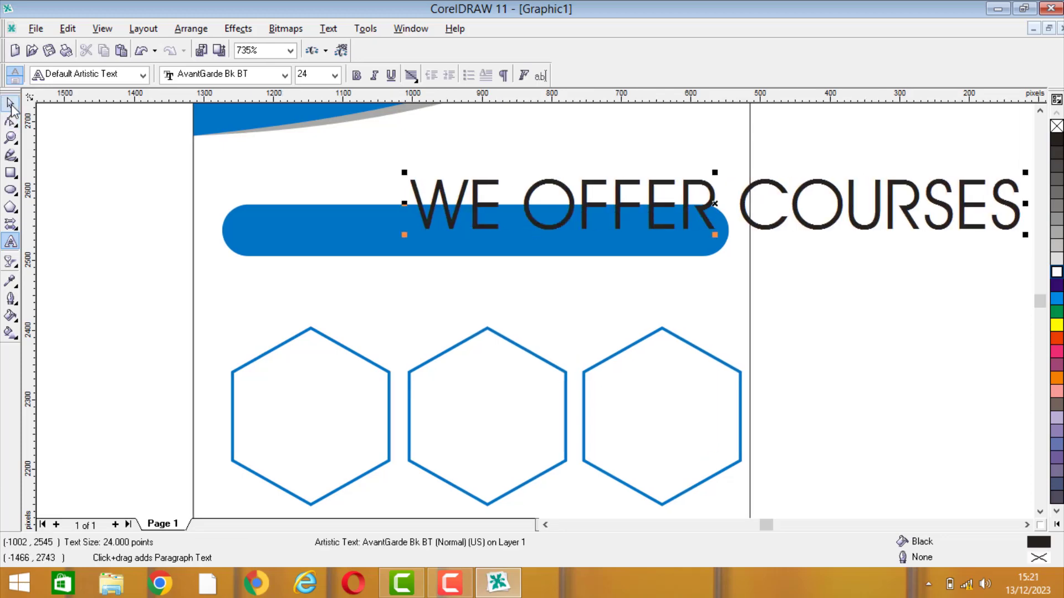
Step: Set the "WE OFFER COURSES" text's font to BrowalliaUPC and fill it with White
{"action": "left_click", "coordinate": [202, 74]}
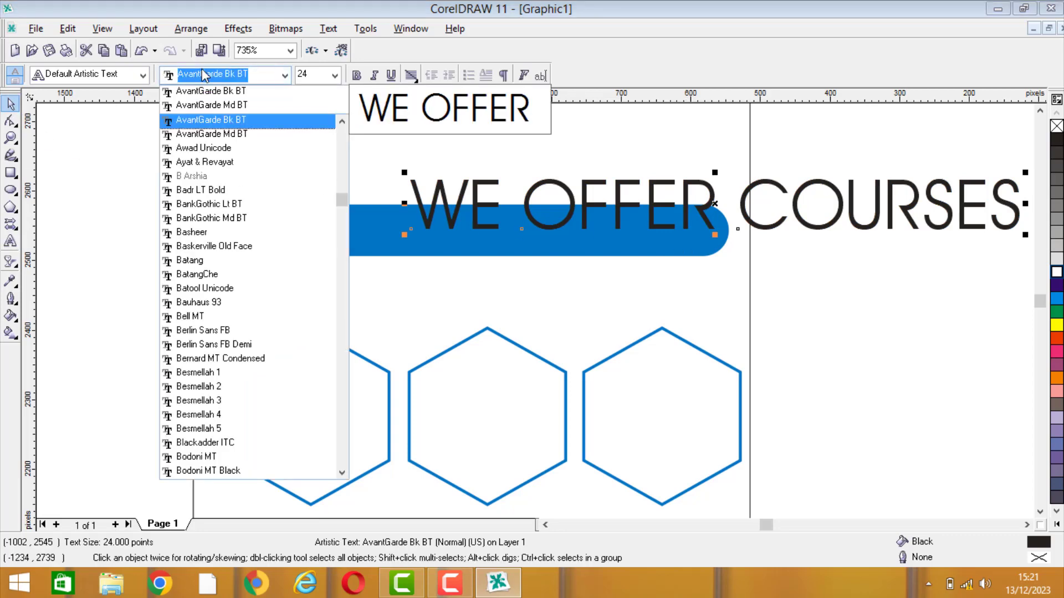
{"action": "key", "text": "Down"}
{"action": "key", "text": "Down"}
{"action": "key", "text": "Down"}
{"action": "key", "text": "Down"}
{"action": "key", "text": "Down"}
{"action": "key", "text": "Down"}
{"action": "key", "text": "Down"}
{"action": "key", "text": "Down"}
{"action": "key", "text": "Down"}
{"action": "key", "text": "Down"}
{"action": "key", "text": "Down"}
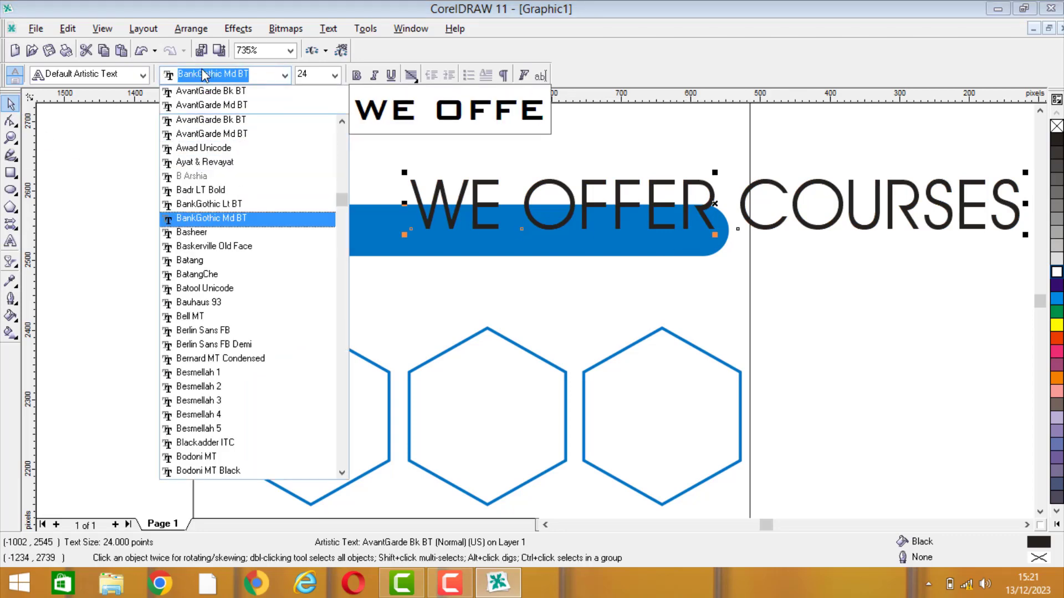
{"action": "key", "text": "Down"}
{"action": "key", "text": "Down"}
{"action": "key", "text": "Down"}
{"action": "key", "text": "Down"}
{"action": "key", "text": "Down"}
{"action": "key", "text": "Down"}
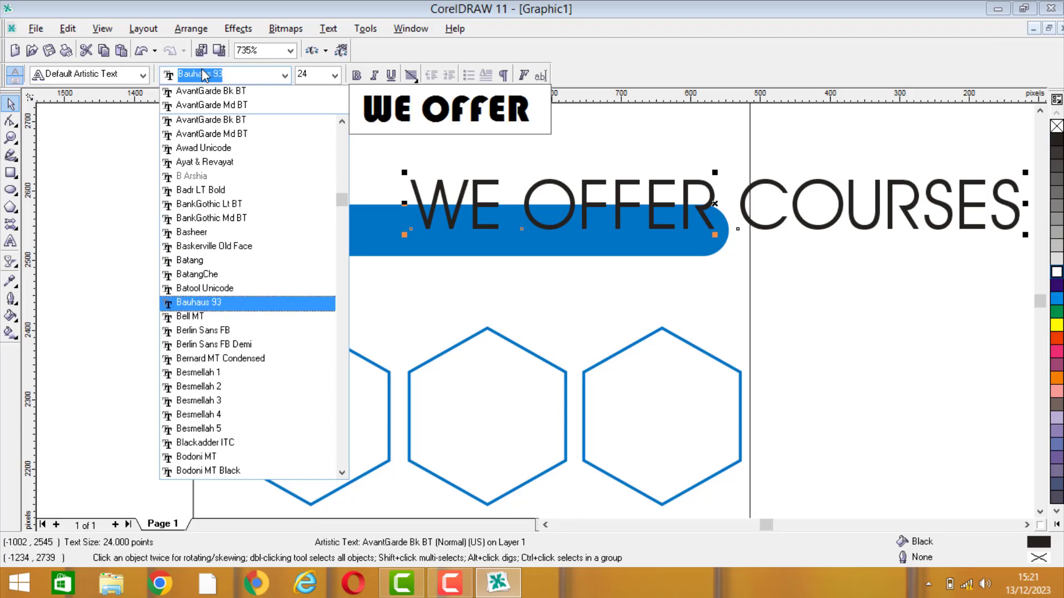
{"action": "key", "text": "Down"}
{"action": "key", "text": "Down"}
{"action": "key", "text": "Down"}
{"action": "key", "text": "Down"}
{"action": "key", "text": "Down"}
{"action": "key", "text": "Down"}
{"action": "key", "text": "Down"}
{"action": "key", "text": "Down"}
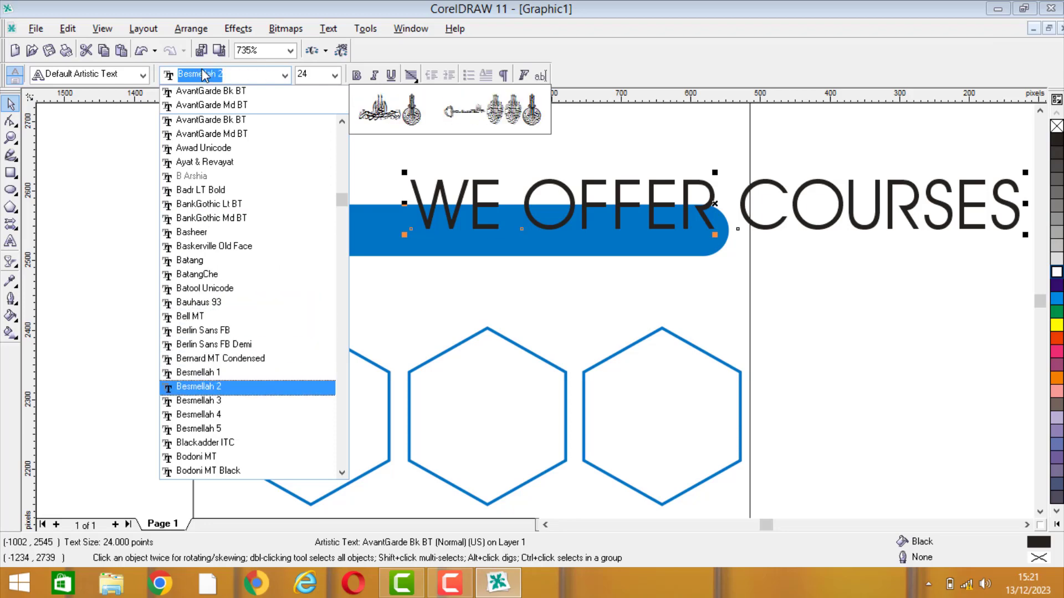
{"action": "key", "text": "Down"}
{"action": "key", "text": "Down"}
{"action": "key", "text": "Down"}
{"action": "key", "text": "Down"}
{"action": "key", "text": "Down"}
{"action": "key", "text": "Down"}
{"action": "key", "text": "Down"}
{"action": "key", "text": "Down"}
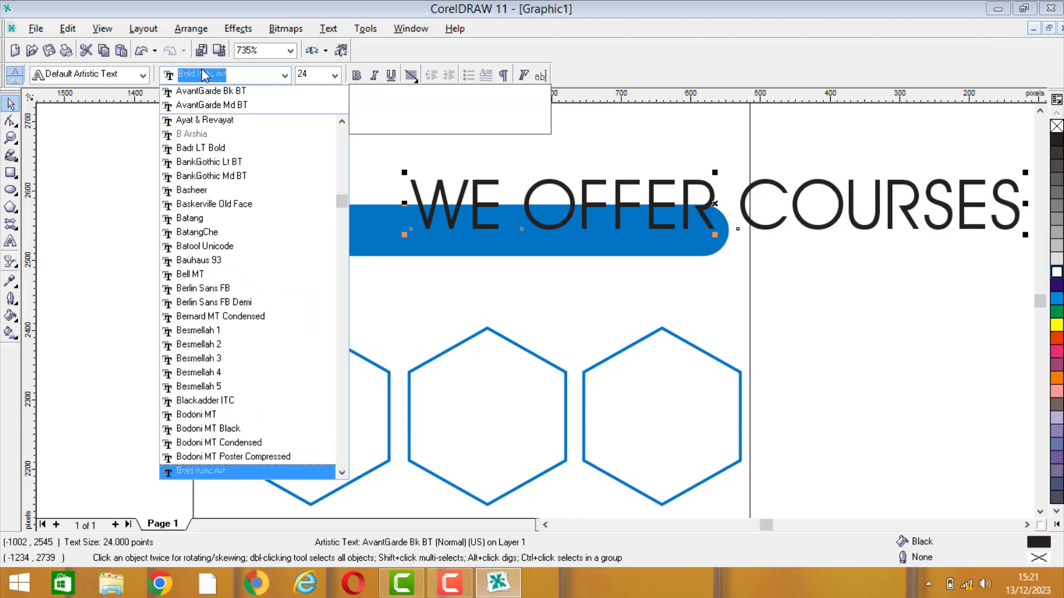
{"action": "key", "text": "Down"}
{"action": "key", "text": "Down"}
{"action": "key", "text": "Down"}
{"action": "key", "text": "Down"}
{"action": "key", "text": "Down"}
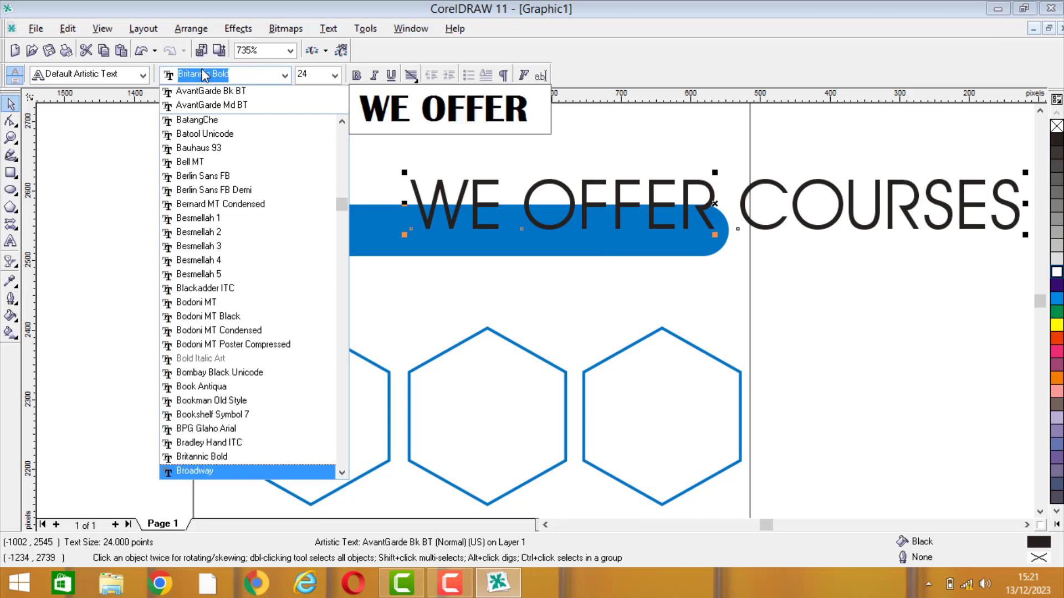
{"action": "key", "text": "Return"}
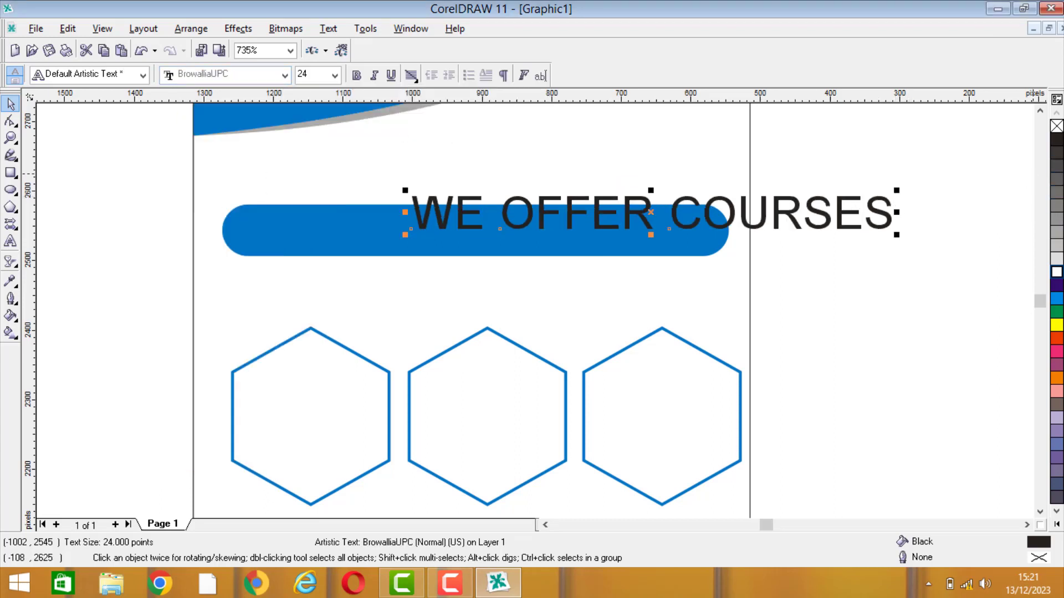
{"action": "left_click", "coordinate": [1056, 272]}
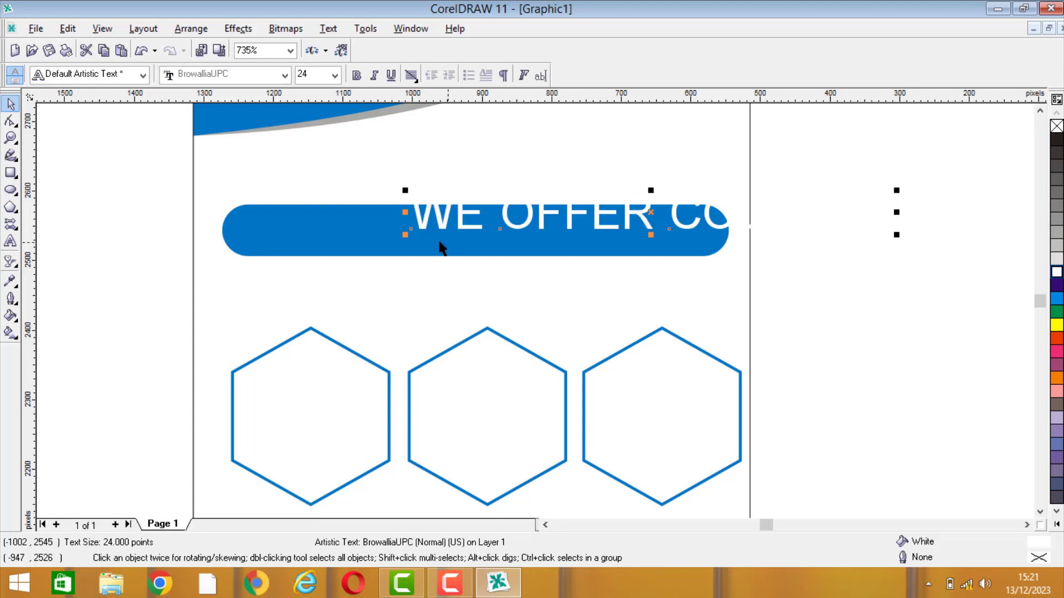
{"action": "left_click", "coordinate": [344, 246], "text": "shift"}
{"action": "key", "text": "p"}
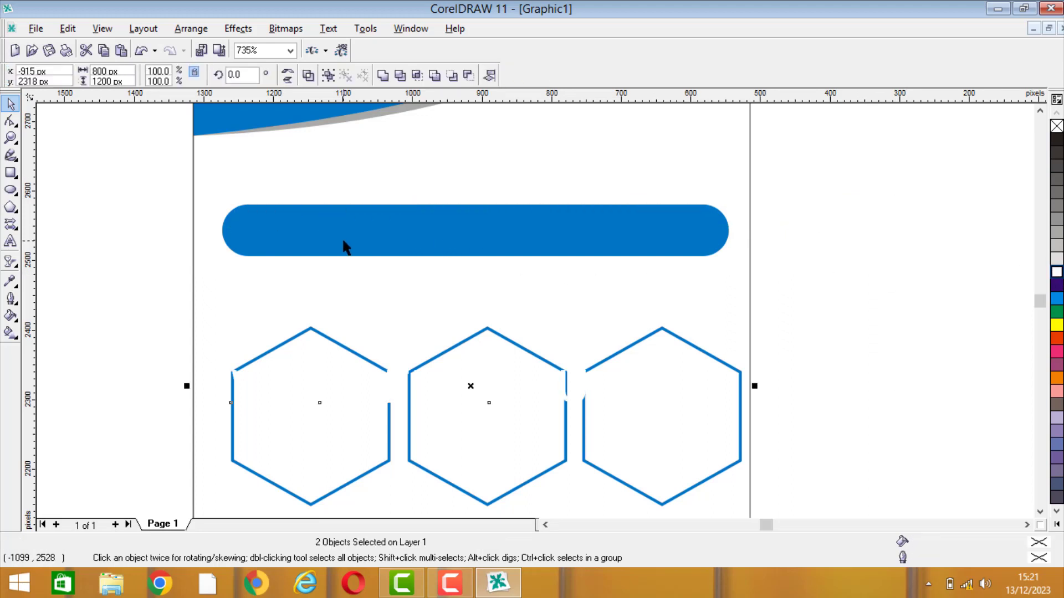
{"action": "key", "text": "ctrl+z"}
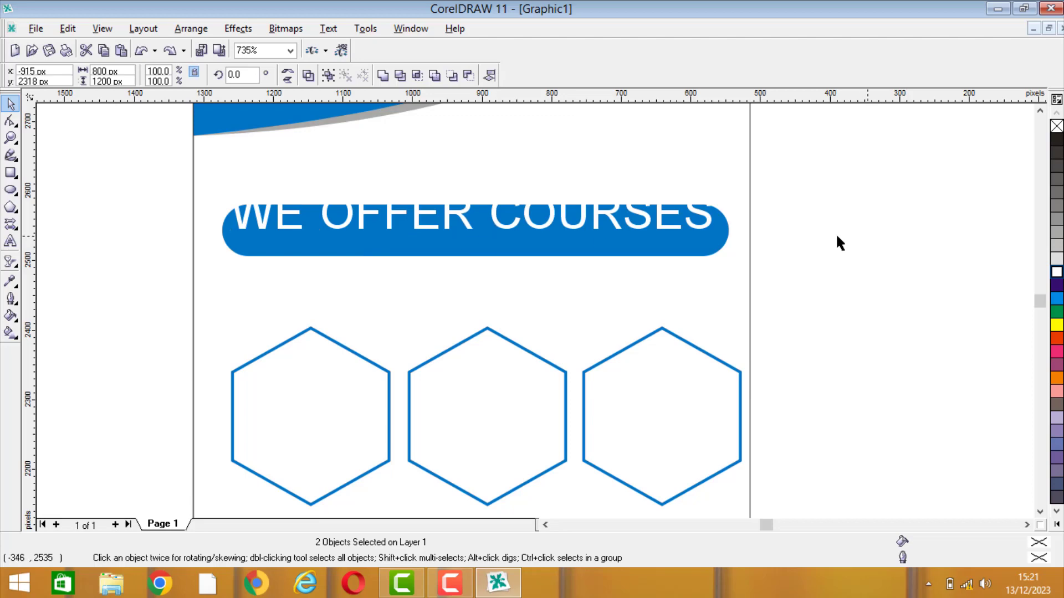
{"action": "left_click", "coordinate": [835, 232]}
Step: Center the "WE OFFER COURSES" text horizontally and vertically on the blue rounded title bar
{"action": "left_click", "coordinate": [703, 235]}
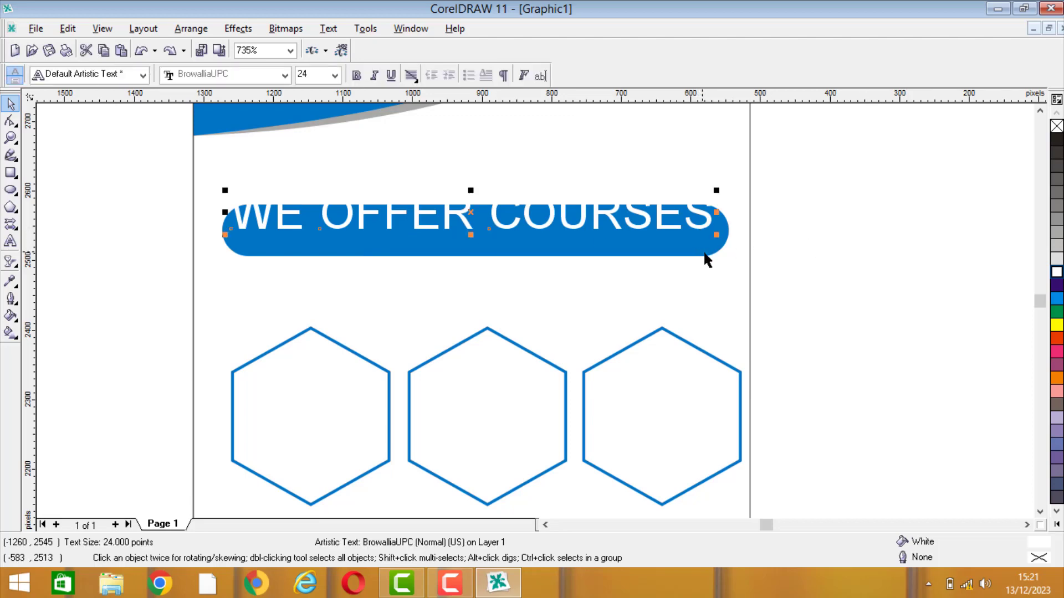
{"action": "left_click", "coordinate": [706, 257], "text": "shift"}
{"action": "key", "text": "e"}
{"action": "key", "text": "c"}
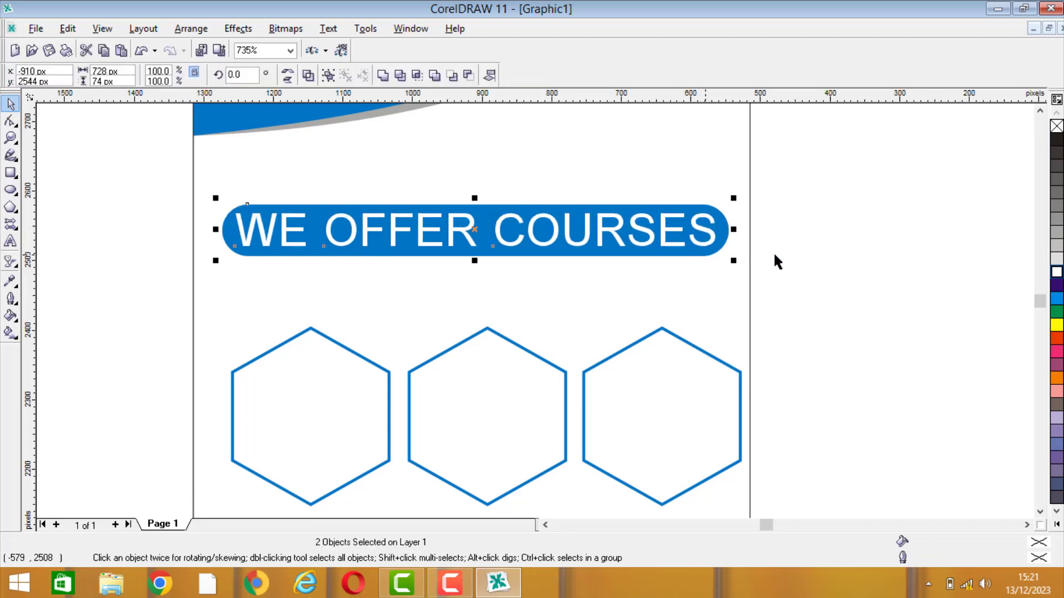
Step: Set the "WE OFFER COURSES" text's size to 18 pt and recenter it on the blue rounded bar
{"action": "key", "text": "Tab"}
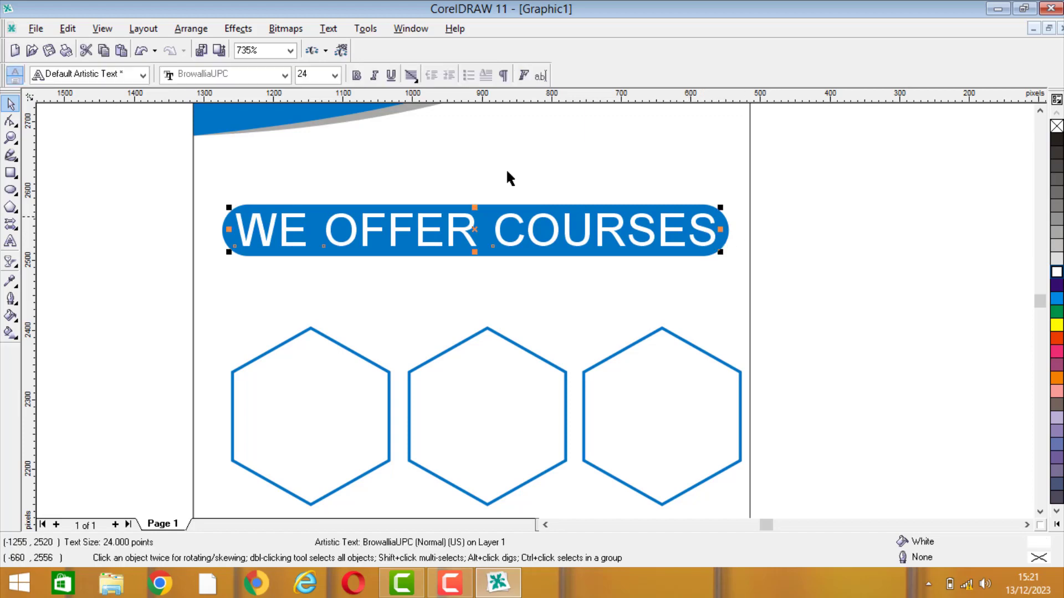
{"action": "left_click", "coordinate": [330, 77]}
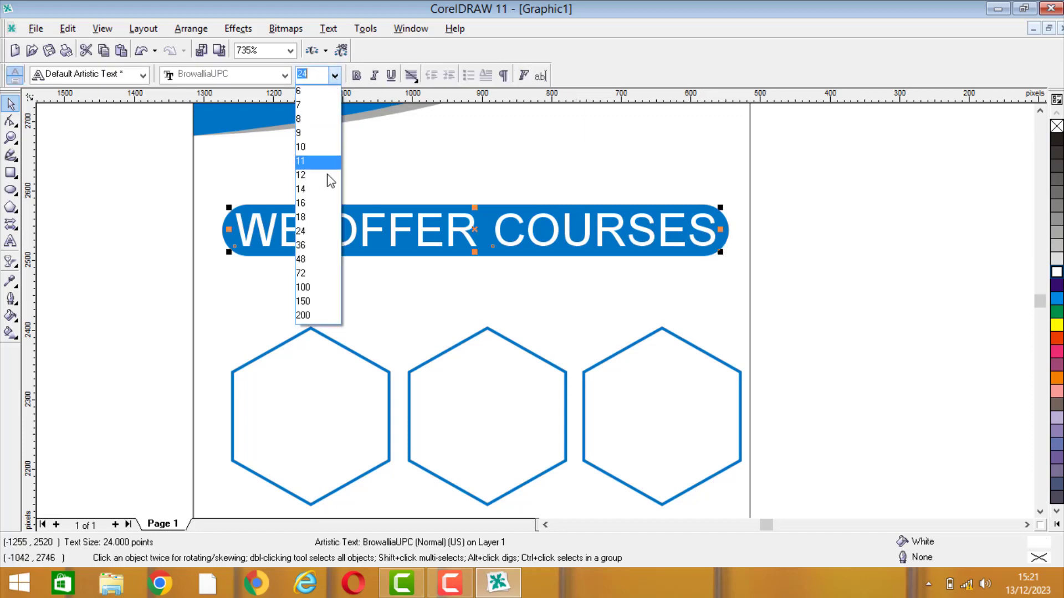
{"action": "left_click", "coordinate": [325, 222]}
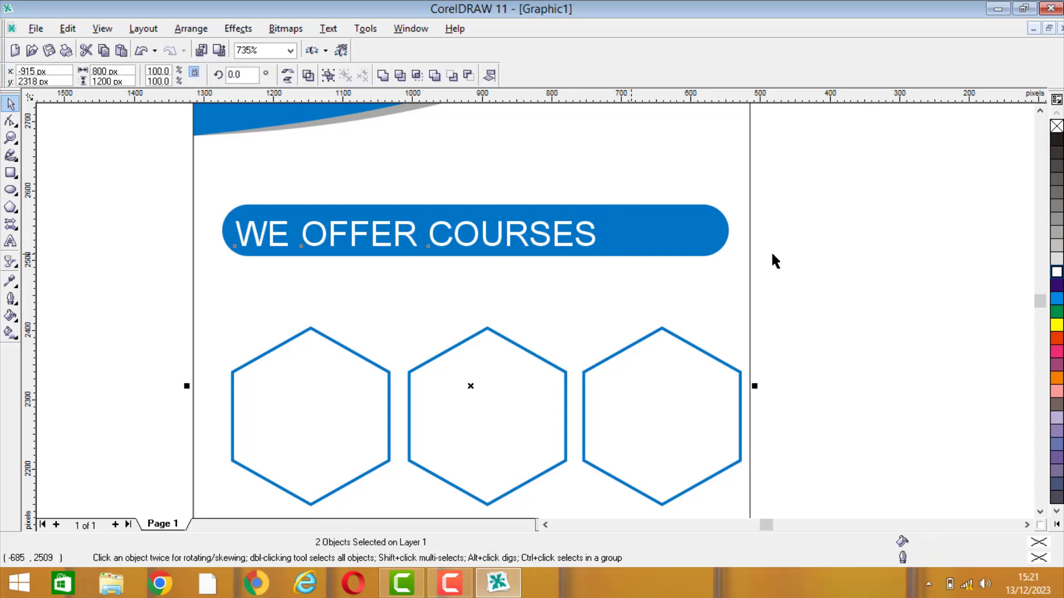
{"action": "left_click_drag", "start_coordinate": [798, 177], "coordinate": [147, 304]}
{"action": "key", "text": "c"}
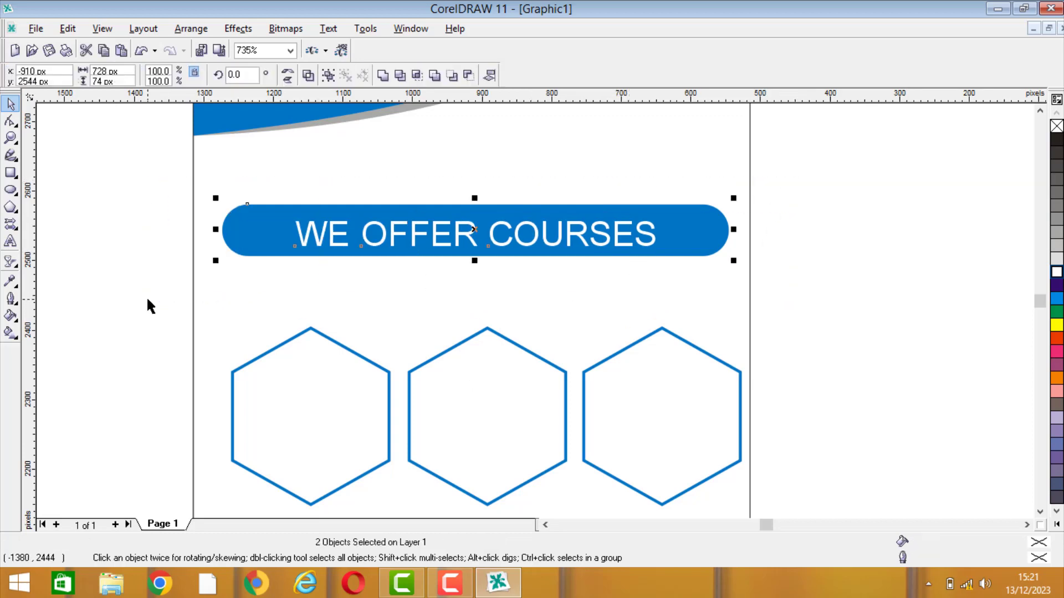
{"action": "key", "text": "e"}
{"action": "left_click", "coordinate": [839, 275]}
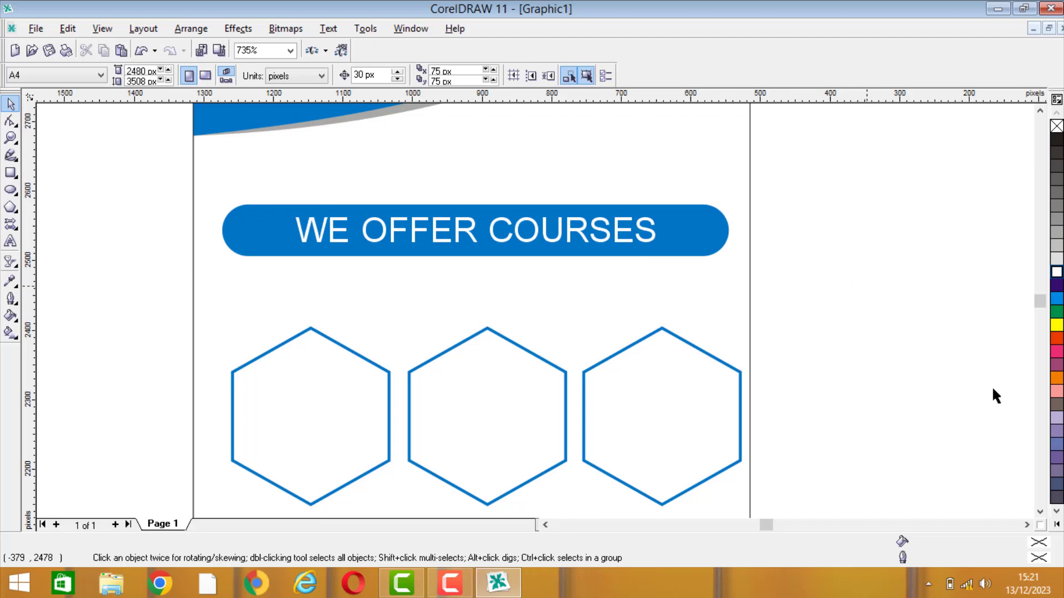
Step: Add the company's address line as artistic text over the blue shape at the foot of the flyer
{"action": "left_click", "coordinate": [1039, 512]}
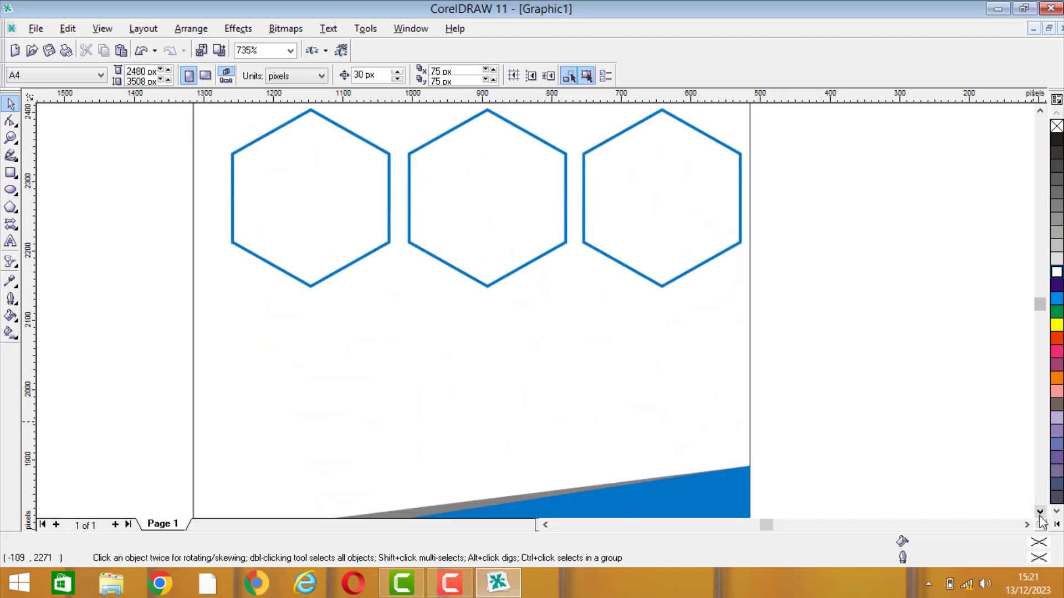
{"action": "left_click", "coordinate": [1039, 513]}
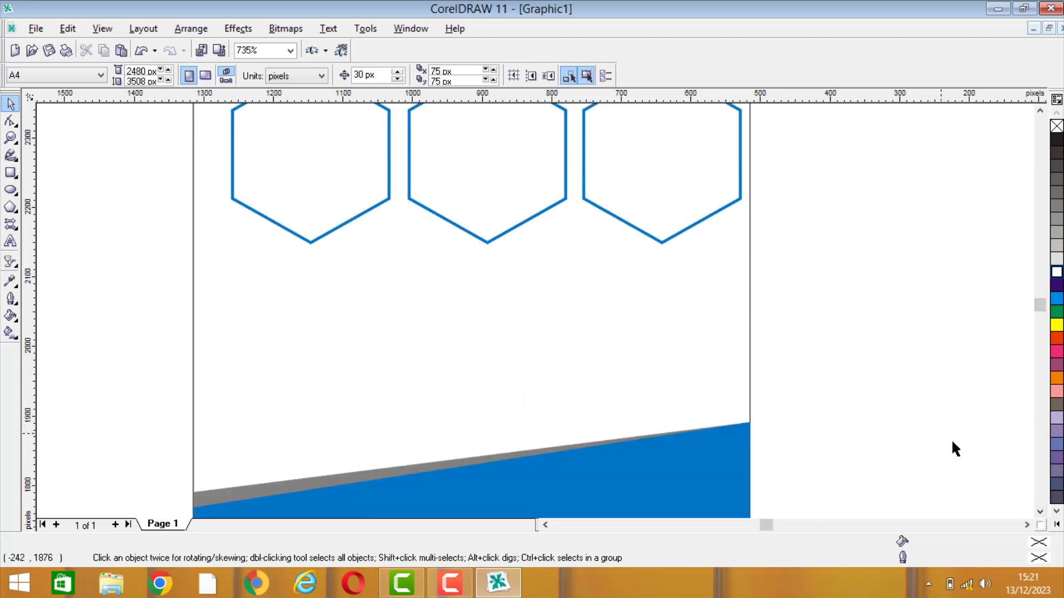
{"action": "left_click", "coordinate": [1040, 512]}
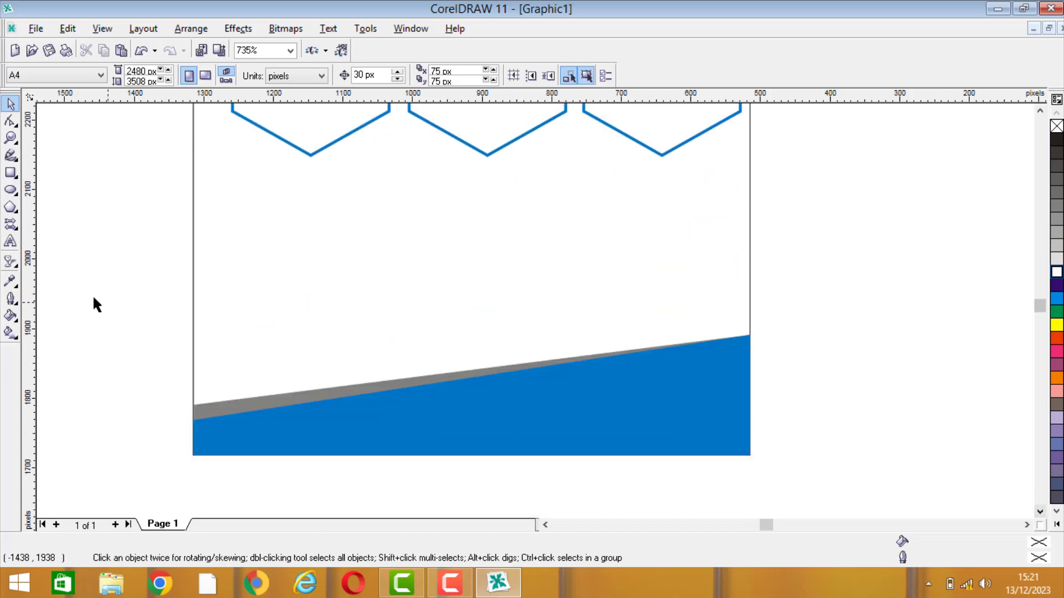
{"action": "left_click", "coordinate": [9, 242]}
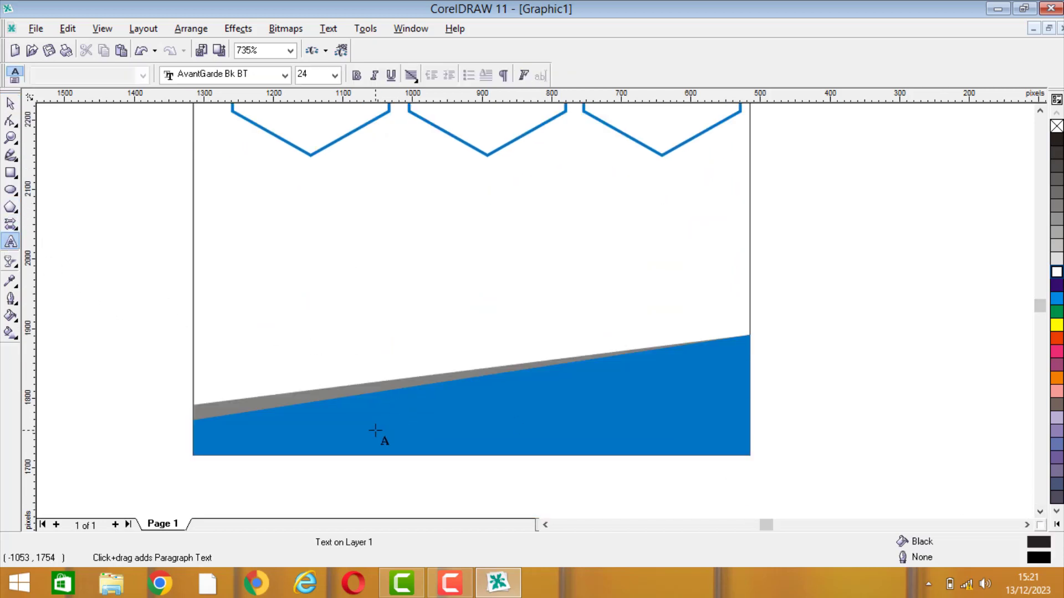
{"action": "type", "text": "6TH "}
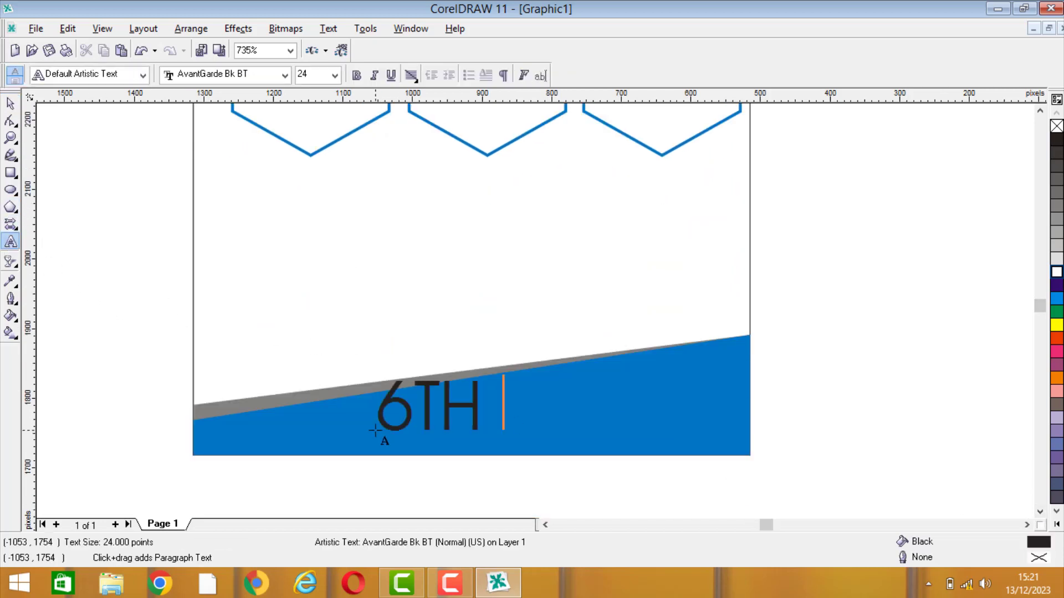
{"action": "type", "text": "ROAD RAWAL"}
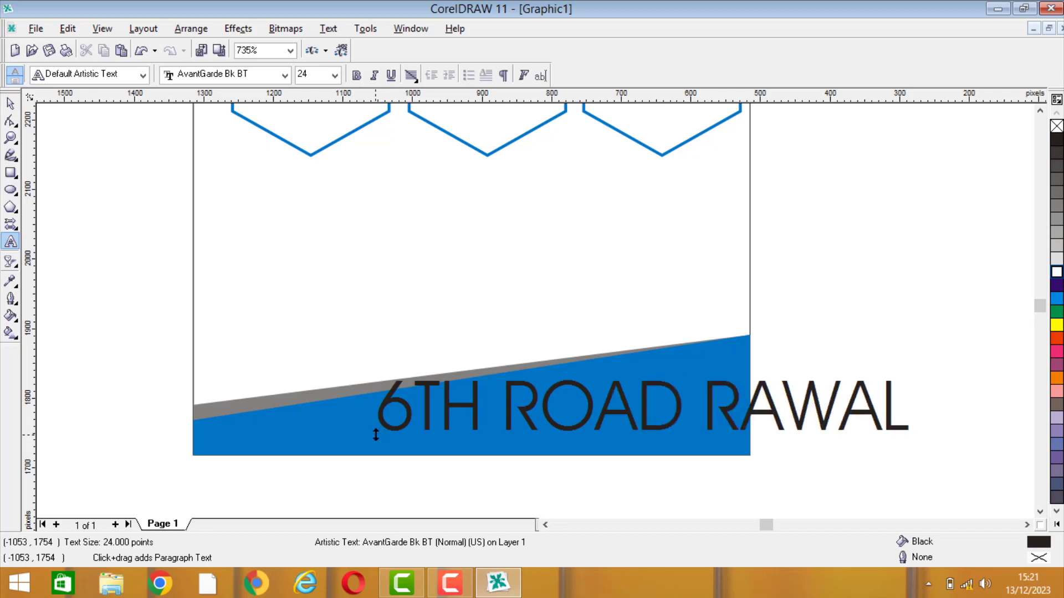
{"action": "type", "text": "PIND"}
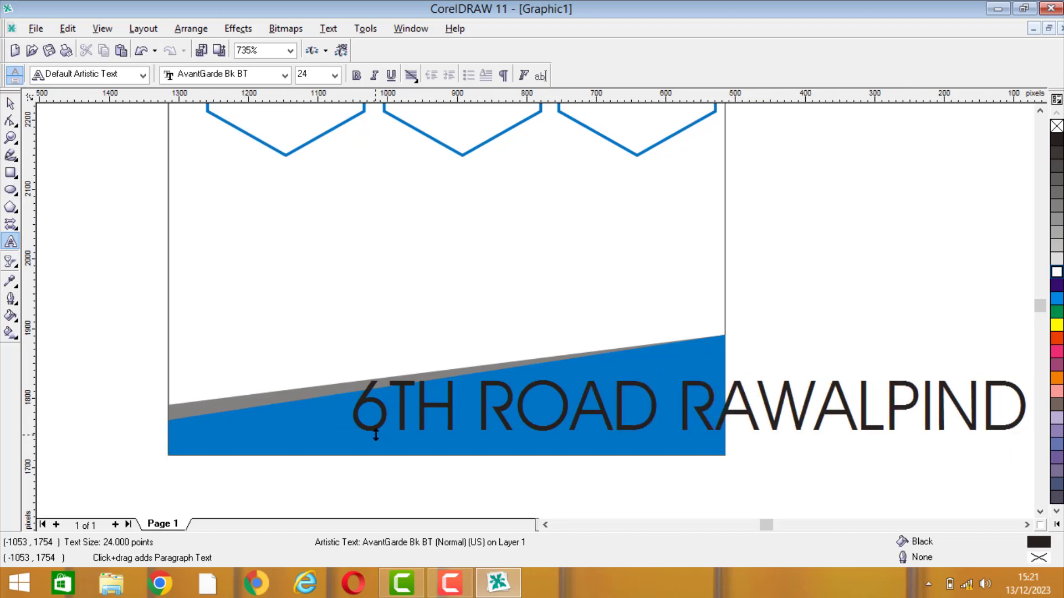
{"action": "left_click", "coordinate": [10, 104]}
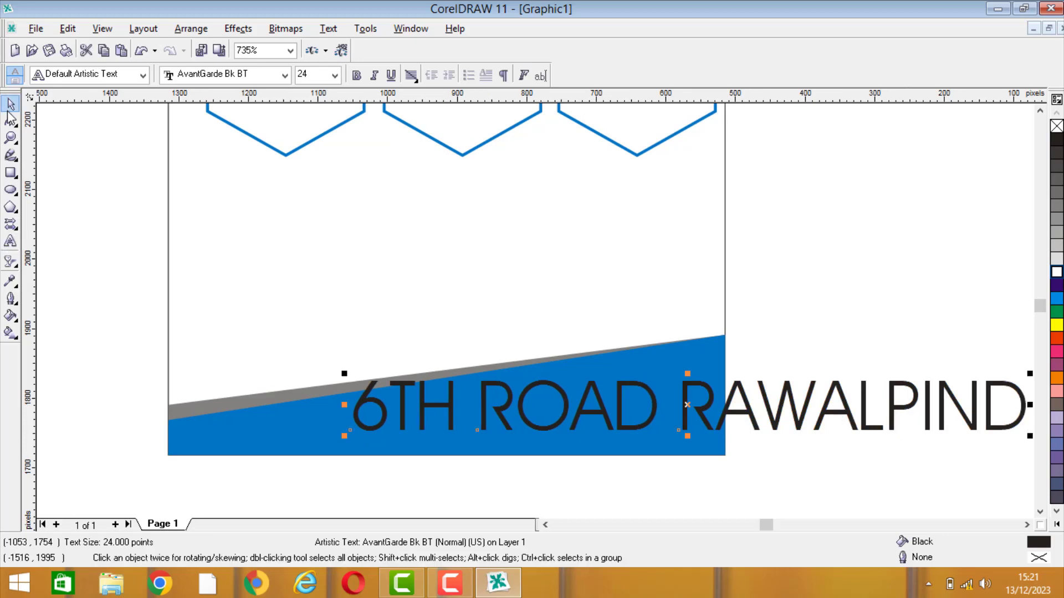
Step: Set the address text's size to 9 pt and fill it with White
{"action": "left_click", "coordinate": [335, 75]}
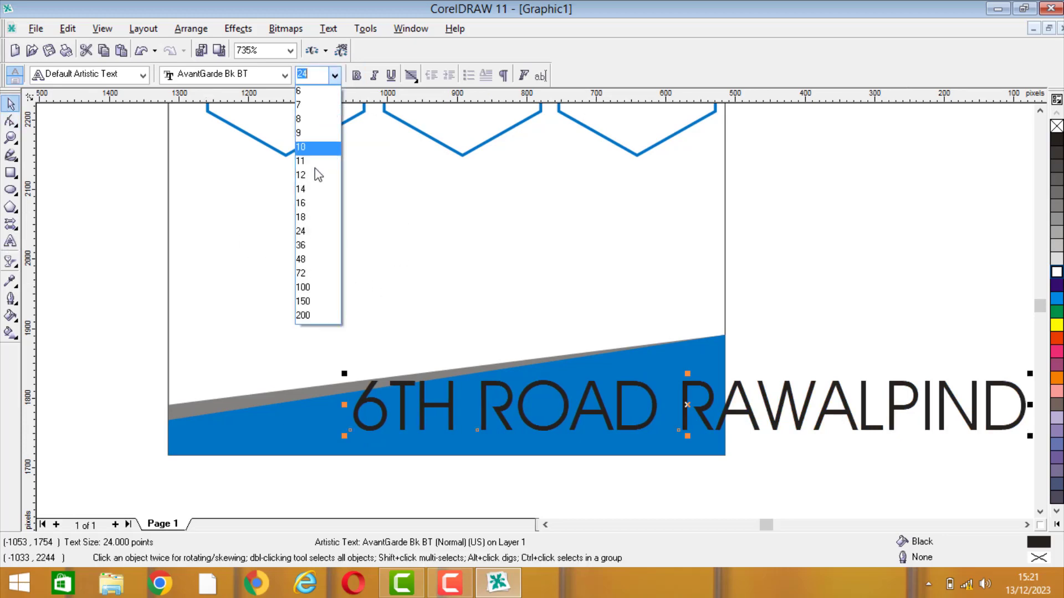
{"action": "left_click", "coordinate": [312, 189]}
{"action": "left_click", "coordinate": [335, 76]}
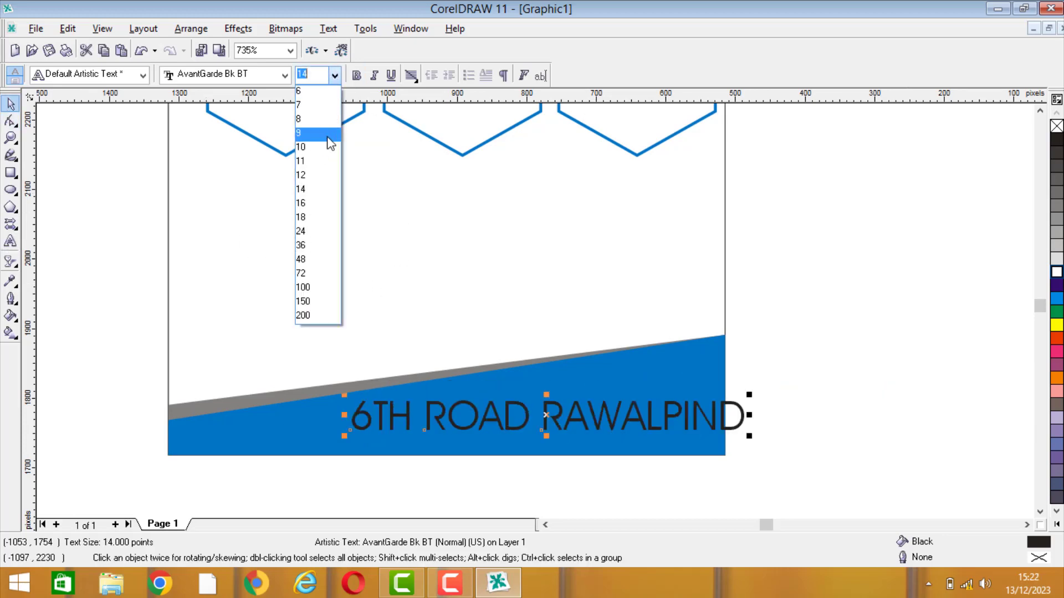
{"action": "left_click", "coordinate": [327, 138]}
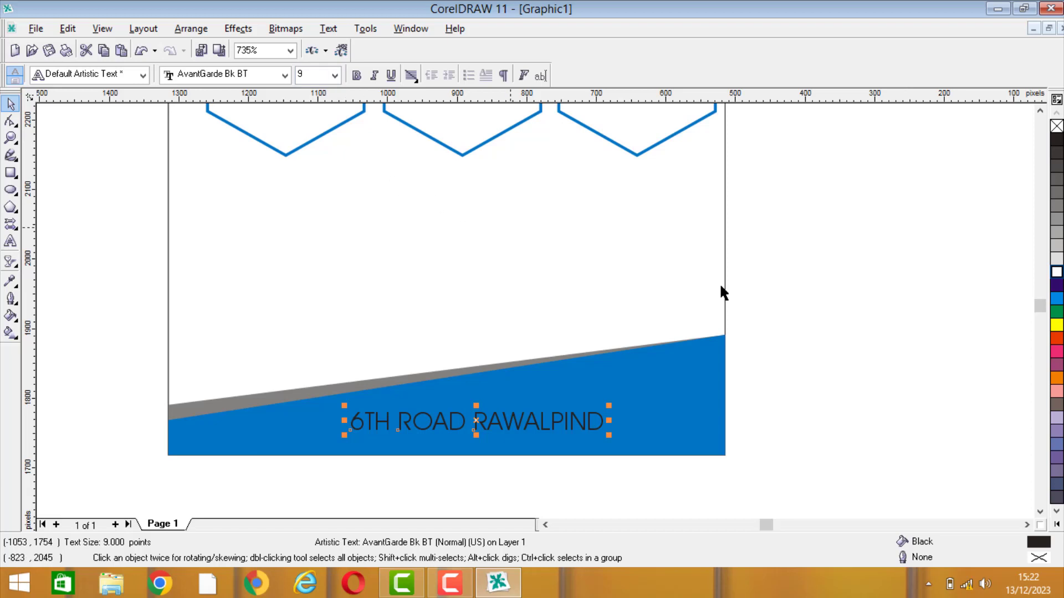
{"action": "left_click", "coordinate": [1057, 272]}
Step: Set the address text's font to Brush Script MT and move it toward the flyer's lower-right corner
{"action": "left_click", "coordinate": [229, 81]}
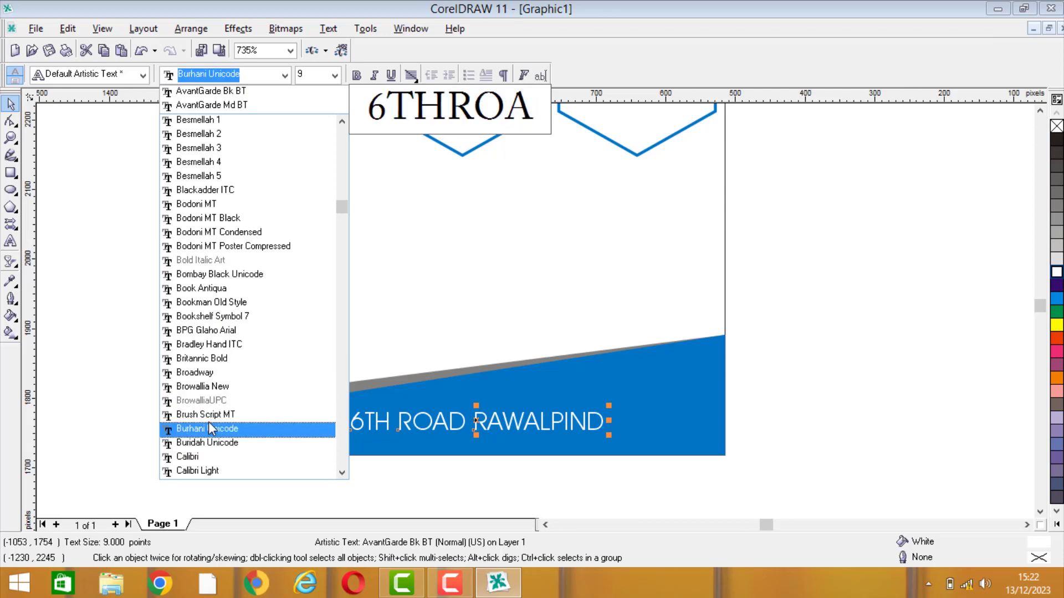
{"action": "left_click", "coordinate": [216, 416]}
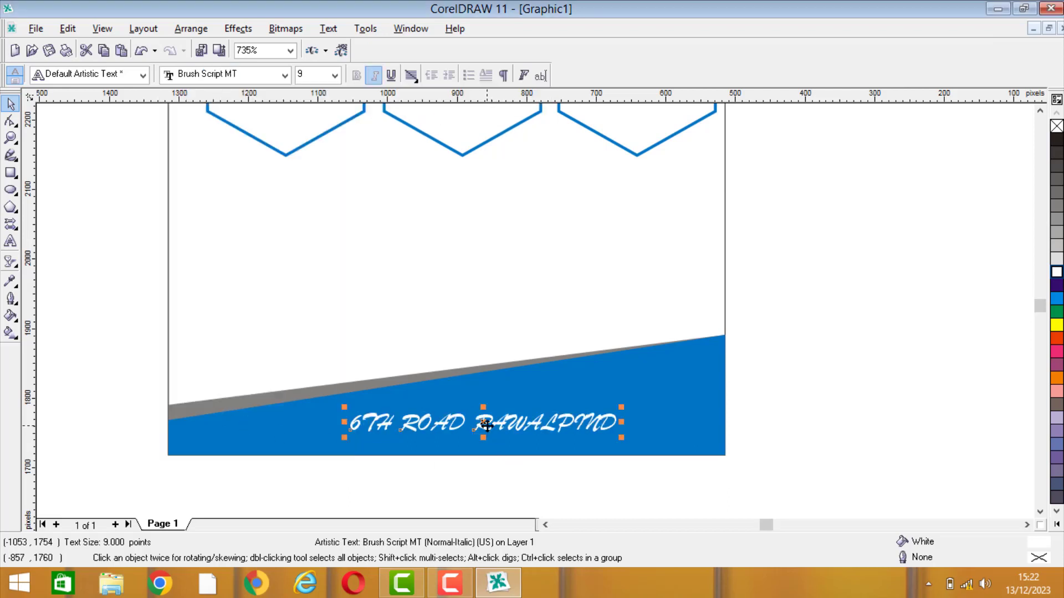
{"action": "left_click_drag", "start_coordinate": [487, 427], "coordinate": [577, 439]}
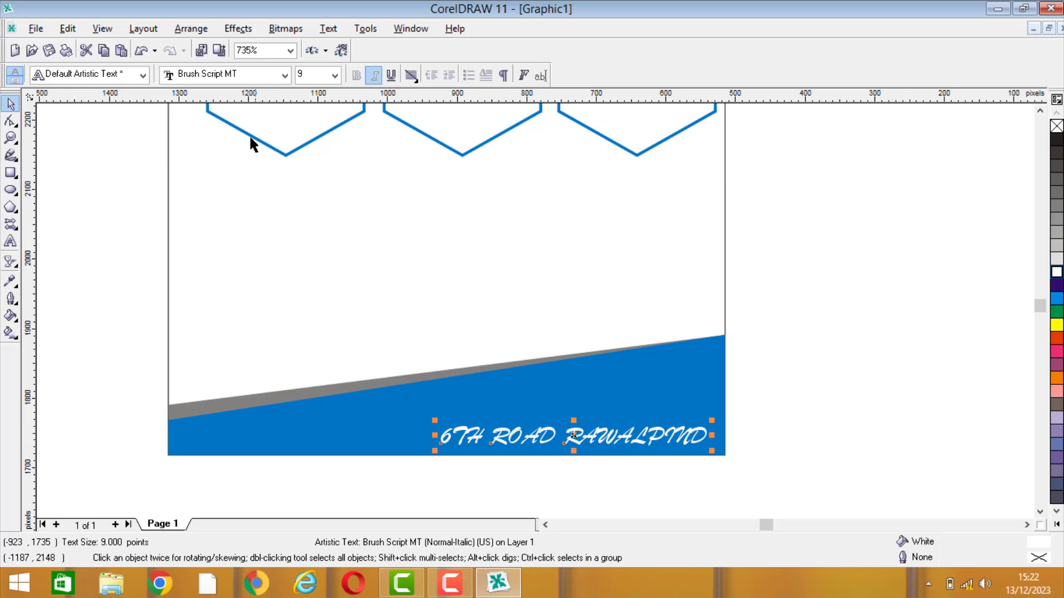
Step: Try the Century Schoolbook font on the address text
{"action": "left_click", "coordinate": [234, 75]}
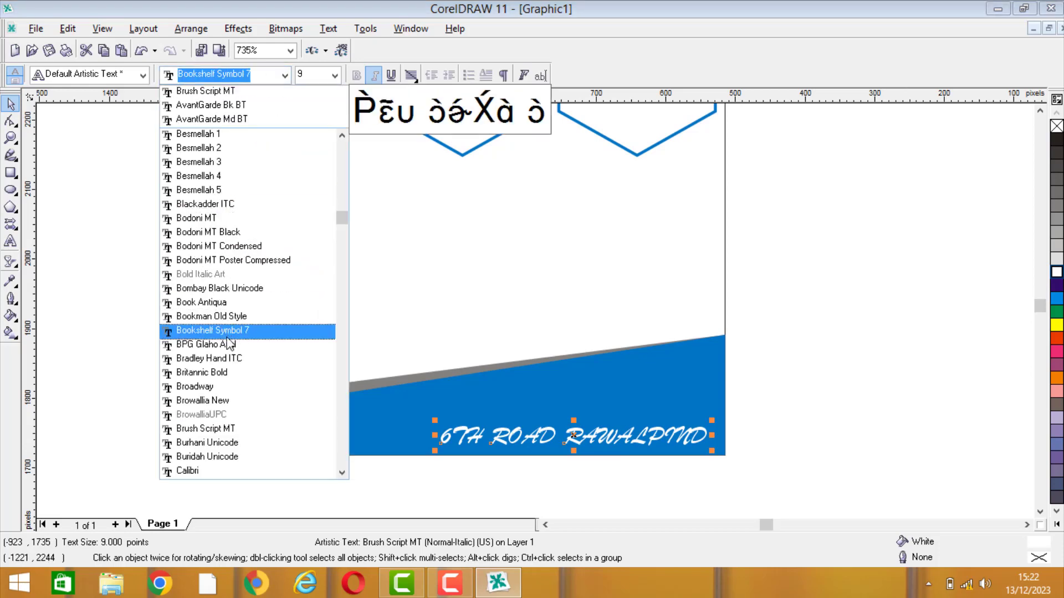
{"action": "scroll", "coordinate": [231, 332], "scroll_direction": "down", "scroll_amount": 5}
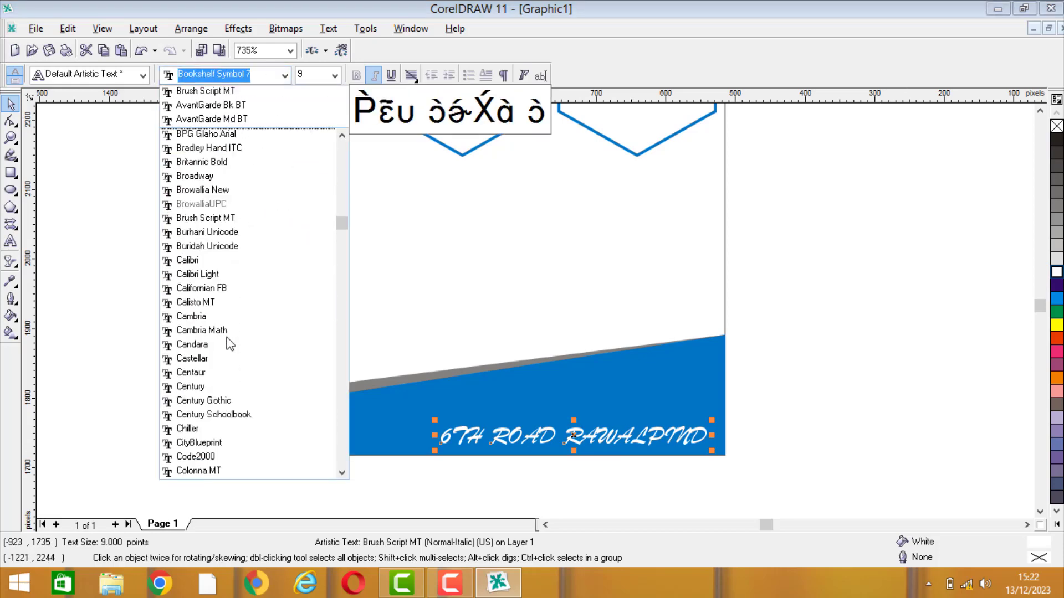
{"action": "left_click", "coordinate": [210, 424]}
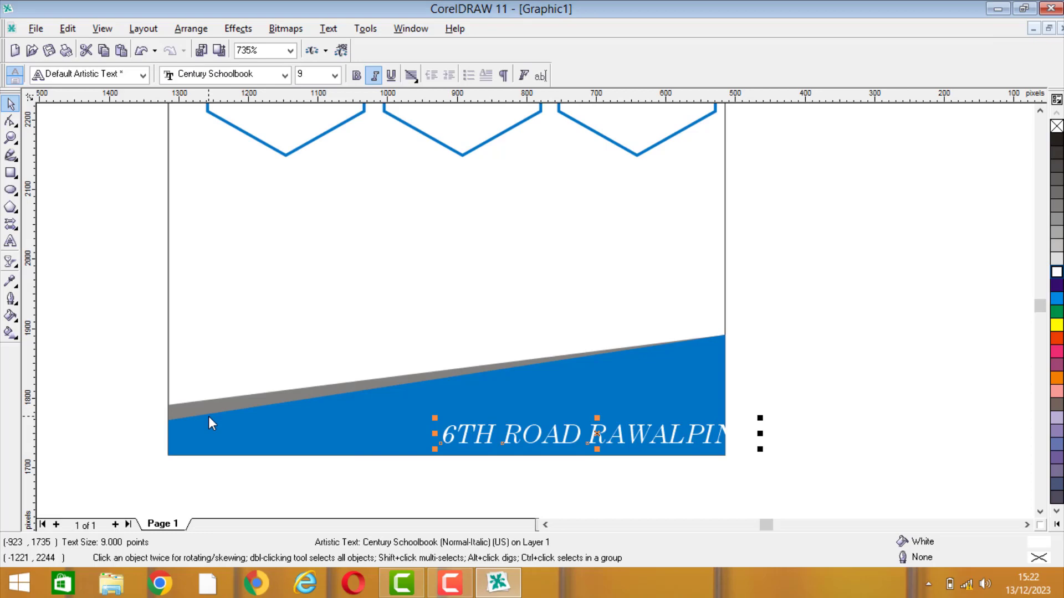
Step: Set the address text's font to non-italic Calibri and move it closer to the flyer's right edge
{"action": "left_click", "coordinate": [243, 77]}
{"action": "scroll", "coordinate": [235, 263], "scroll_direction": "down", "scroll_amount": 7}
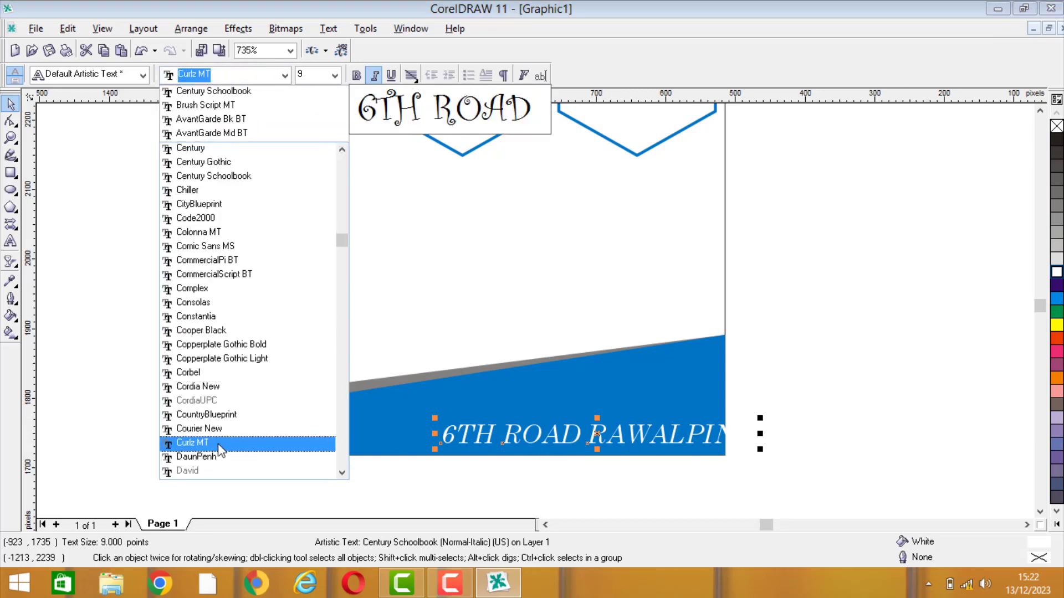
{"action": "scroll", "coordinate": [219, 444], "scroll_direction": "down", "scroll_amount": 4}
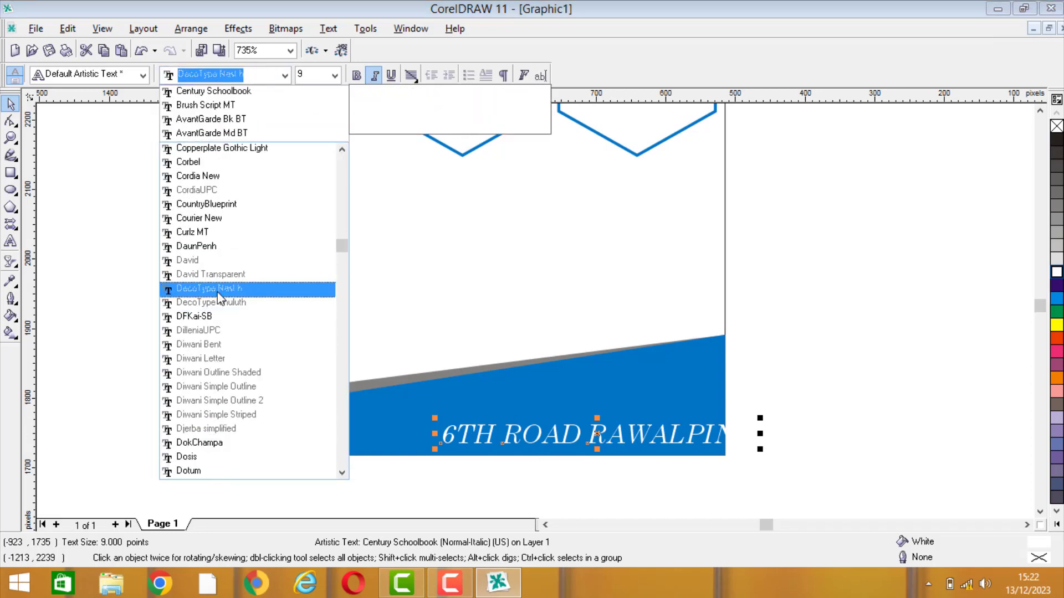
{"action": "type", "text": "Calibri"}
{"action": "key", "text": "Return"}
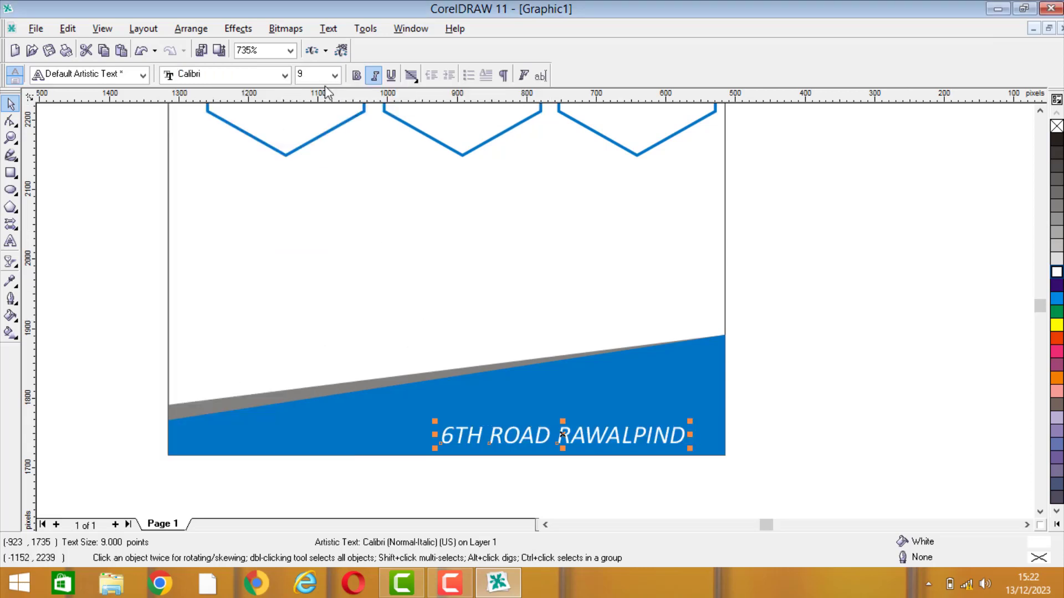
{"action": "left_click", "coordinate": [375, 77]}
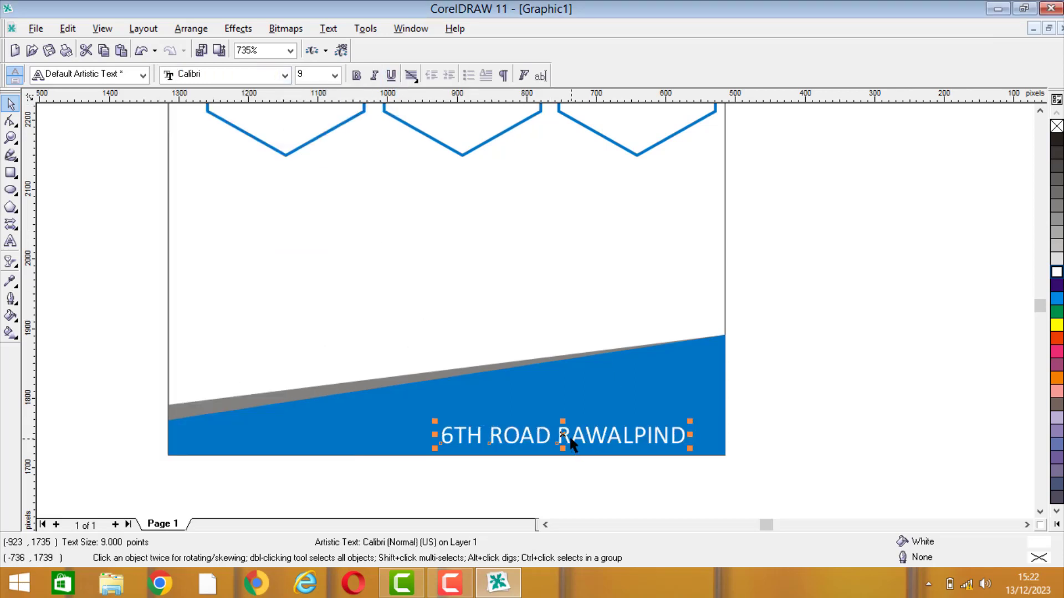
{"action": "left_click_drag", "start_coordinate": [566, 434], "coordinate": [591, 429]}
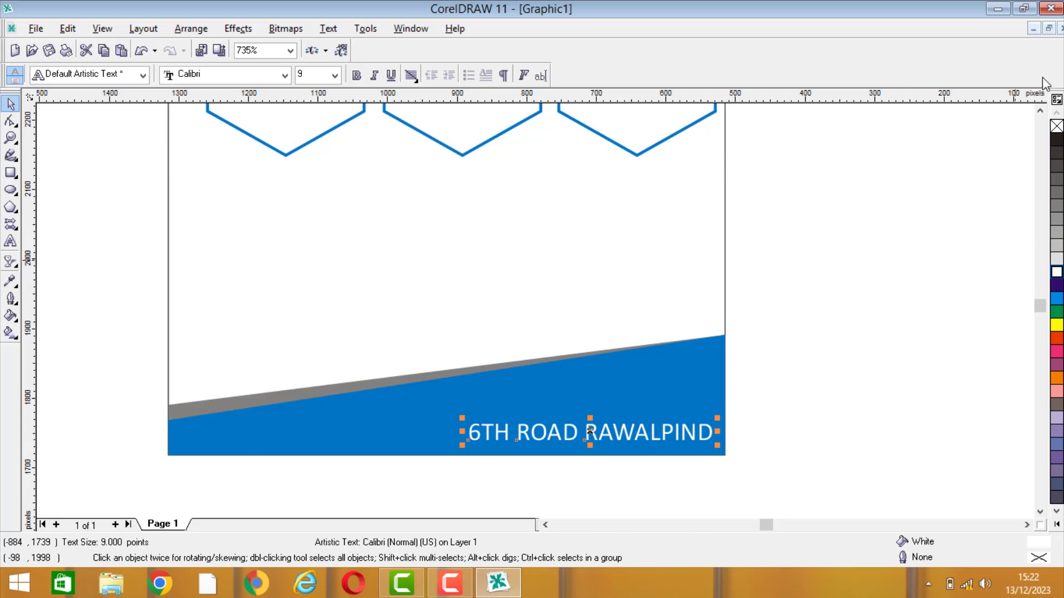
{"action": "left_click", "coordinate": [1040, 110]}
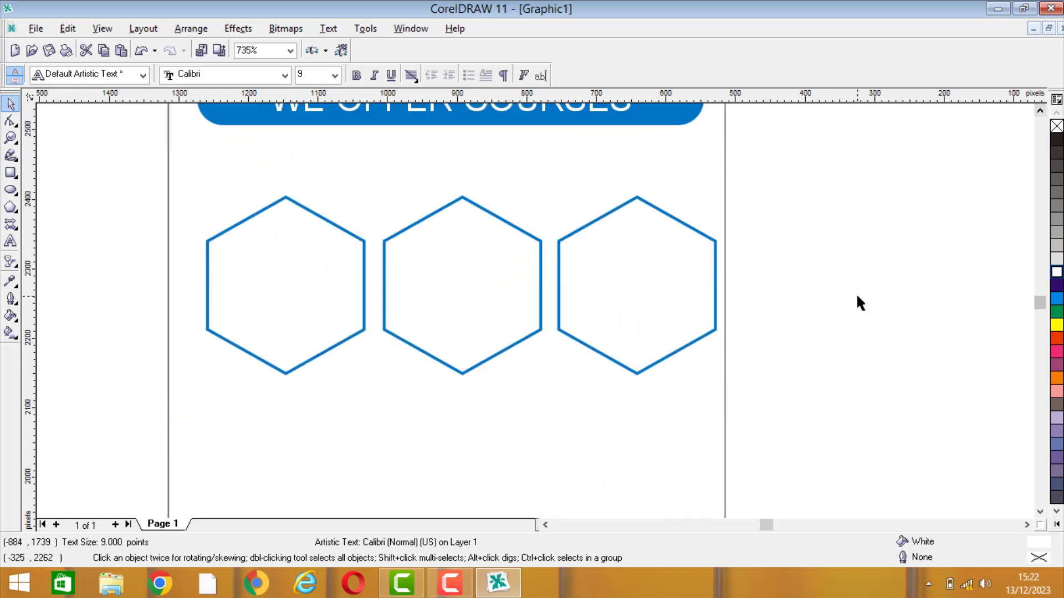
{"action": "left_click", "coordinate": [860, 303]}
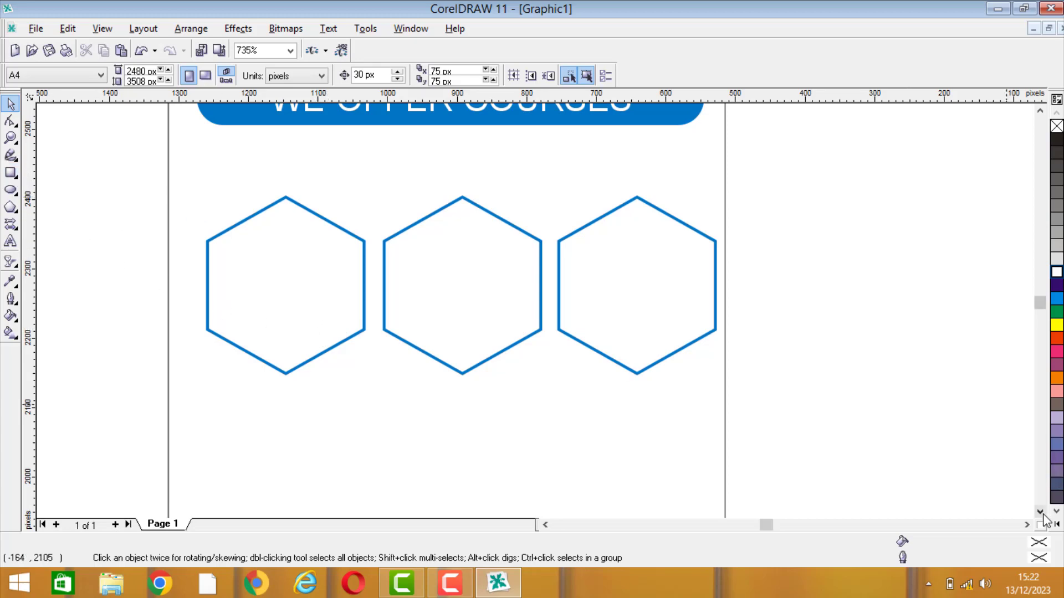
{"action": "scroll", "coordinate": [943, 471], "scroll_direction": "down", "scroll_amount": 4}
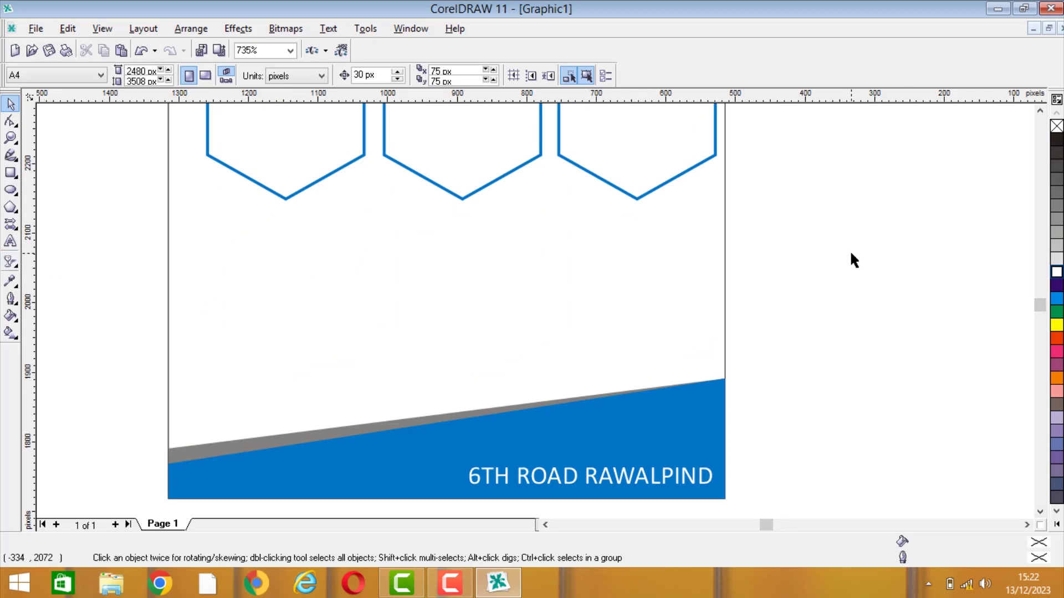
{"action": "scroll", "coordinate": [713, 264], "scroll_direction": "down", "scroll_amount": 1}
Step: Scale the "SEVEN SOLUTION" text down to about 14.5 pt and move it slightly toward the flyer's upper-left corner
{"action": "key", "text": "z"}
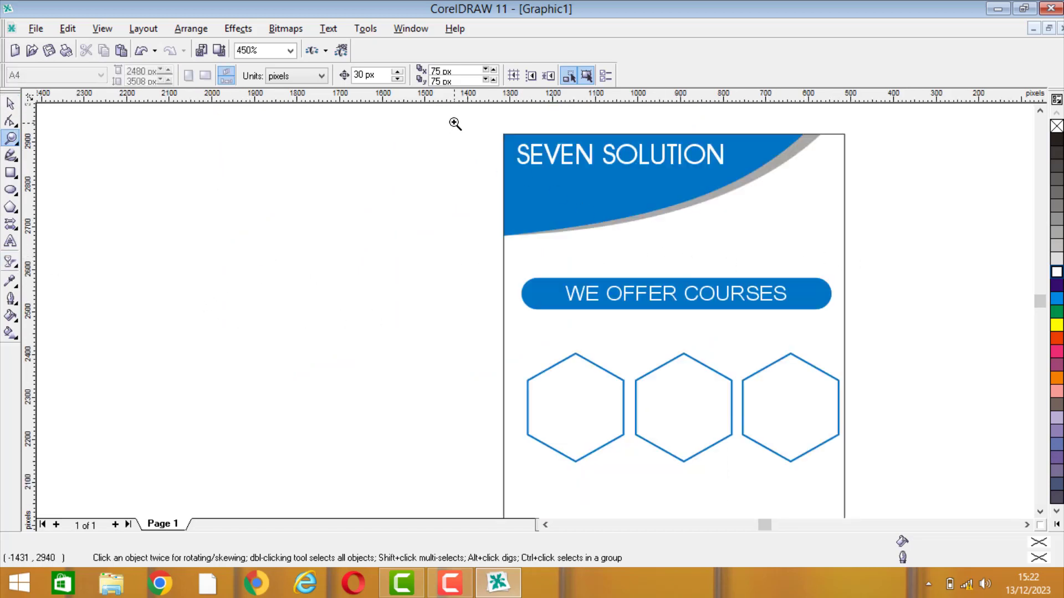
{"action": "left_click_drag", "start_coordinate": [455, 124], "coordinate": [924, 324]}
{"action": "key", "text": "space"}
{"action": "left_click", "coordinate": [589, 184]}
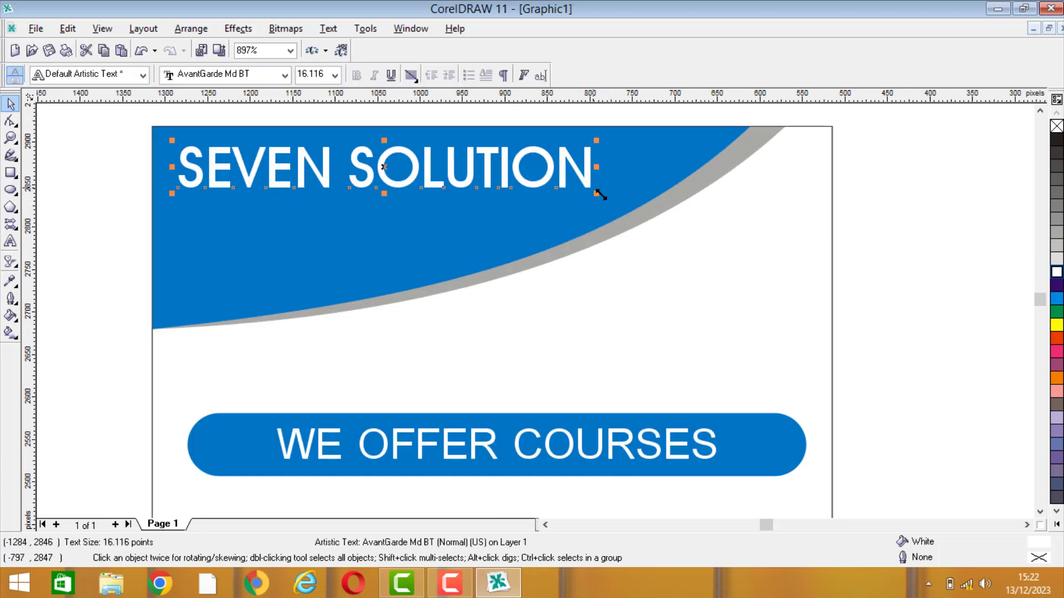
{"action": "left_click_drag", "start_coordinate": [598, 195], "coordinate": [643, 165]}
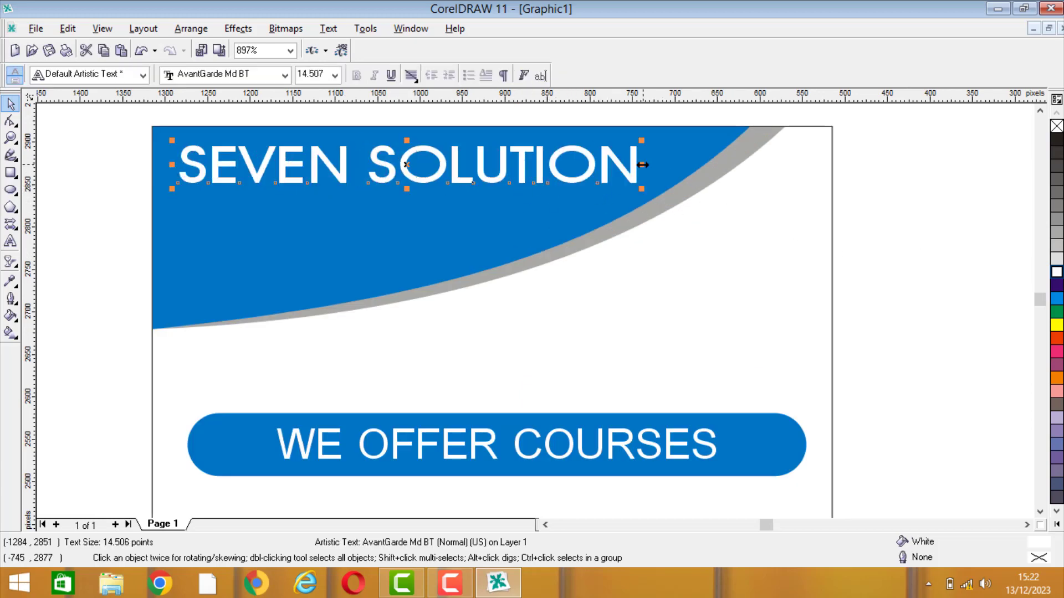
{"action": "key", "text": "ctrl+z"}
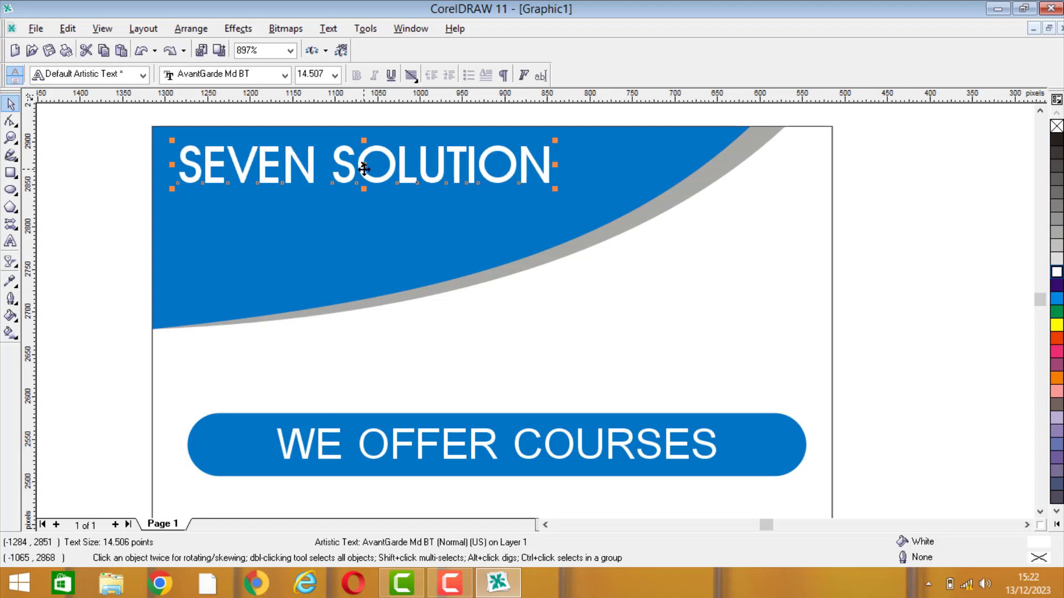
{"action": "left_click_drag", "start_coordinate": [364, 168], "coordinate": [357, 163]}
{"action": "left_click", "coordinate": [911, 353]}
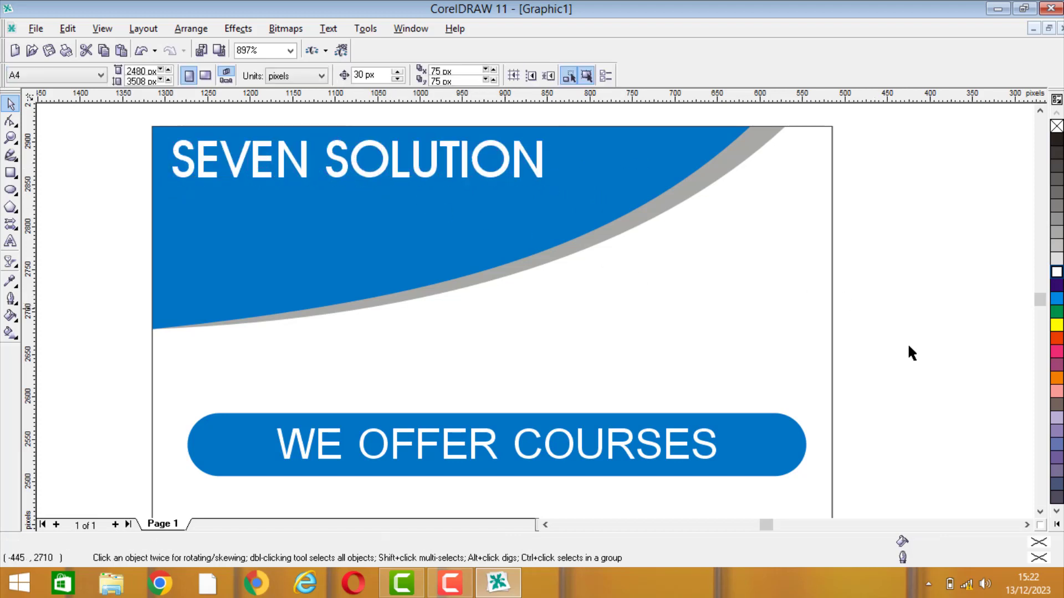
Step: Select the blue rounded bar together with its "WE OFFER COURSES" text
{"action": "scroll", "coordinate": [1041, 514], "scroll_direction": "down", "scroll_amount": 8}
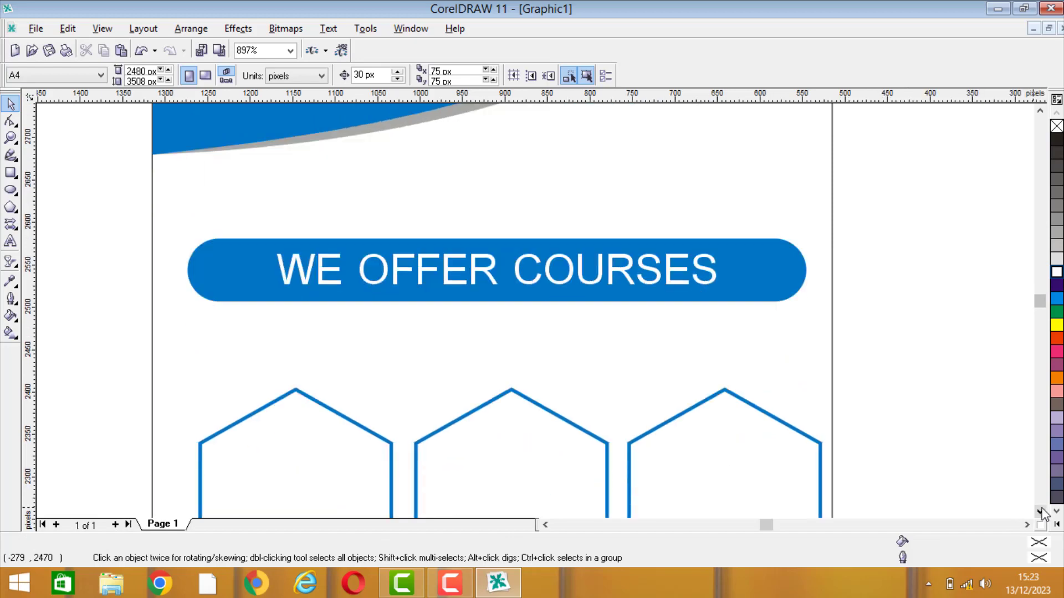
{"action": "scroll", "coordinate": [1042, 515], "scroll_direction": "down", "scroll_amount": 6}
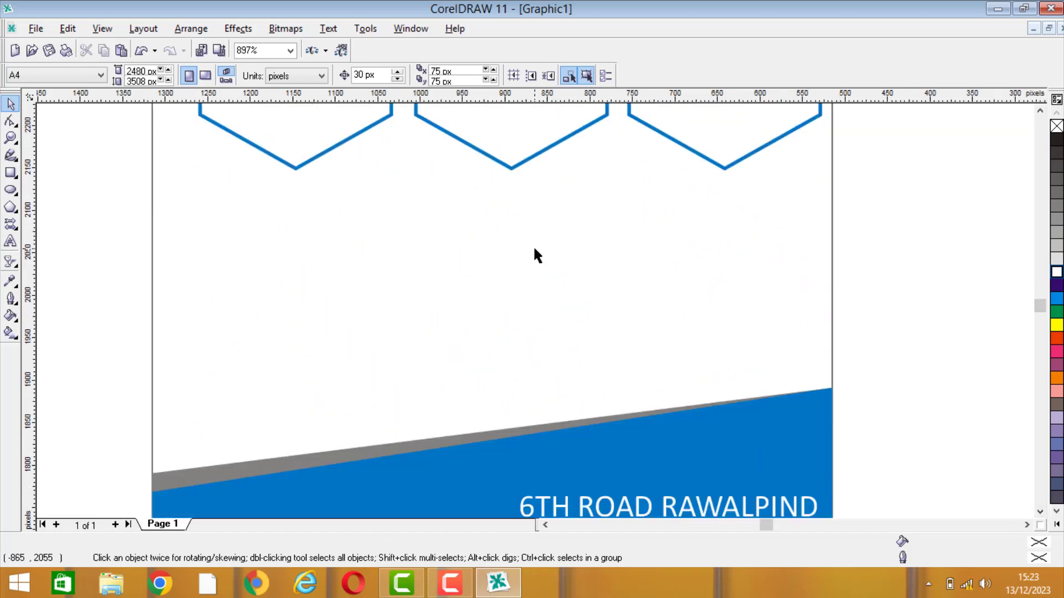
{"action": "scroll", "coordinate": [1039, 110], "scroll_direction": "up", "scroll_amount": 5}
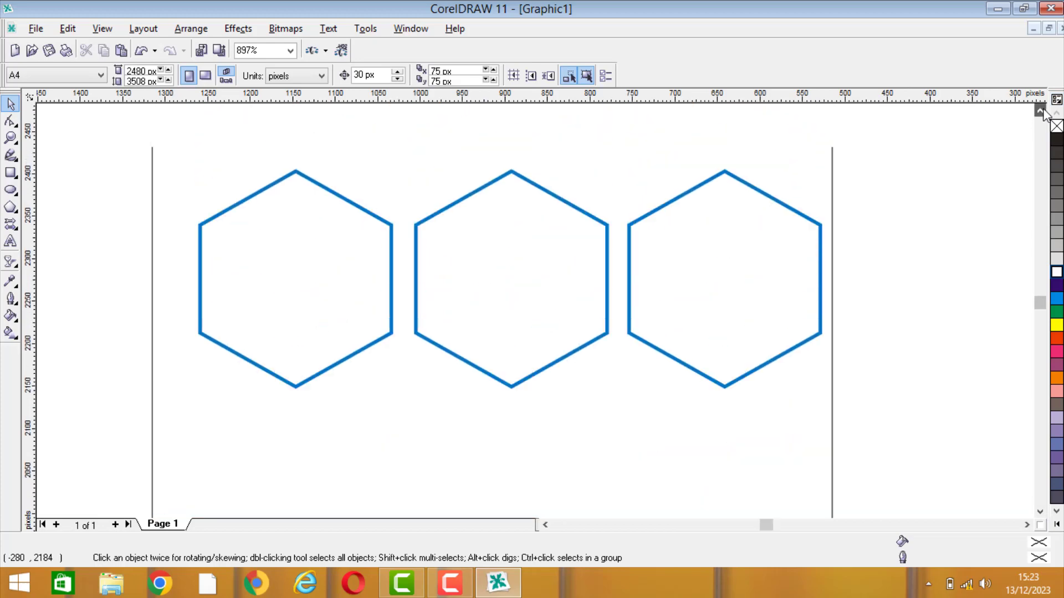
{"action": "key", "text": "F3"}
{"action": "key", "text": "z"}
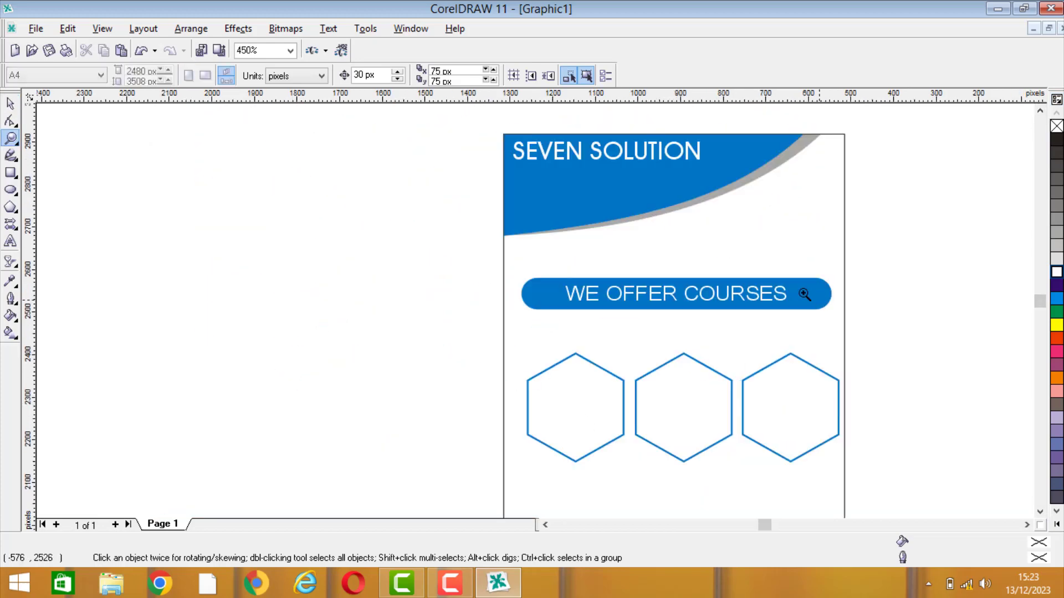
{"action": "left_click_drag", "start_coordinate": [605, 235], "coordinate": [901, 355]}
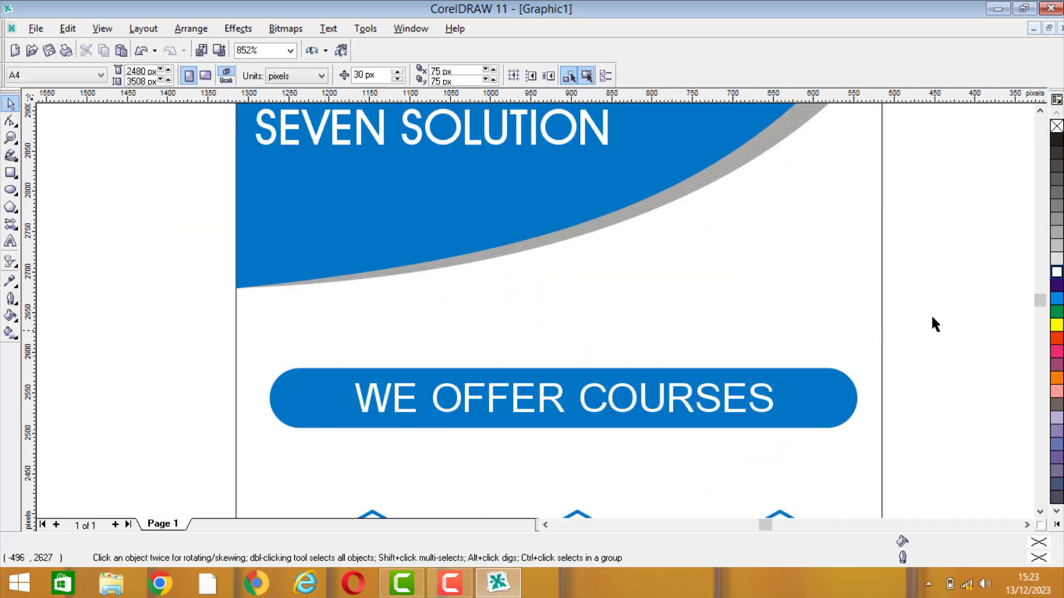
{"action": "left_click_drag", "start_coordinate": [931, 314], "coordinate": [227, 452]}
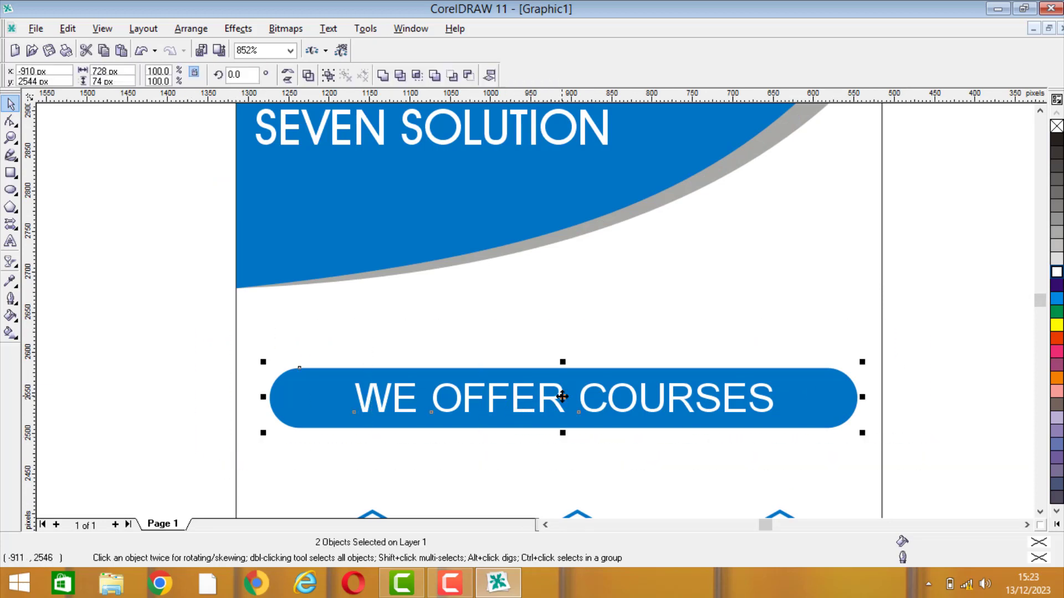